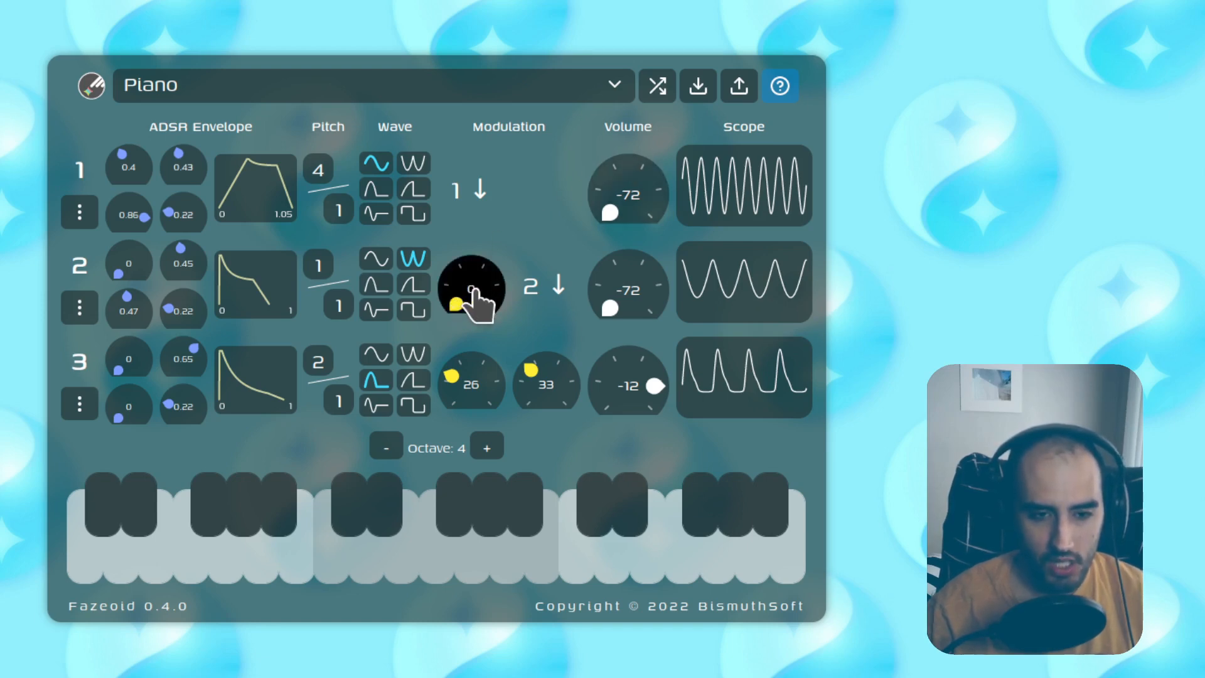
{"action": "left_click_drag", "start_coordinate": [472, 289], "coordinate": [573, 289]}
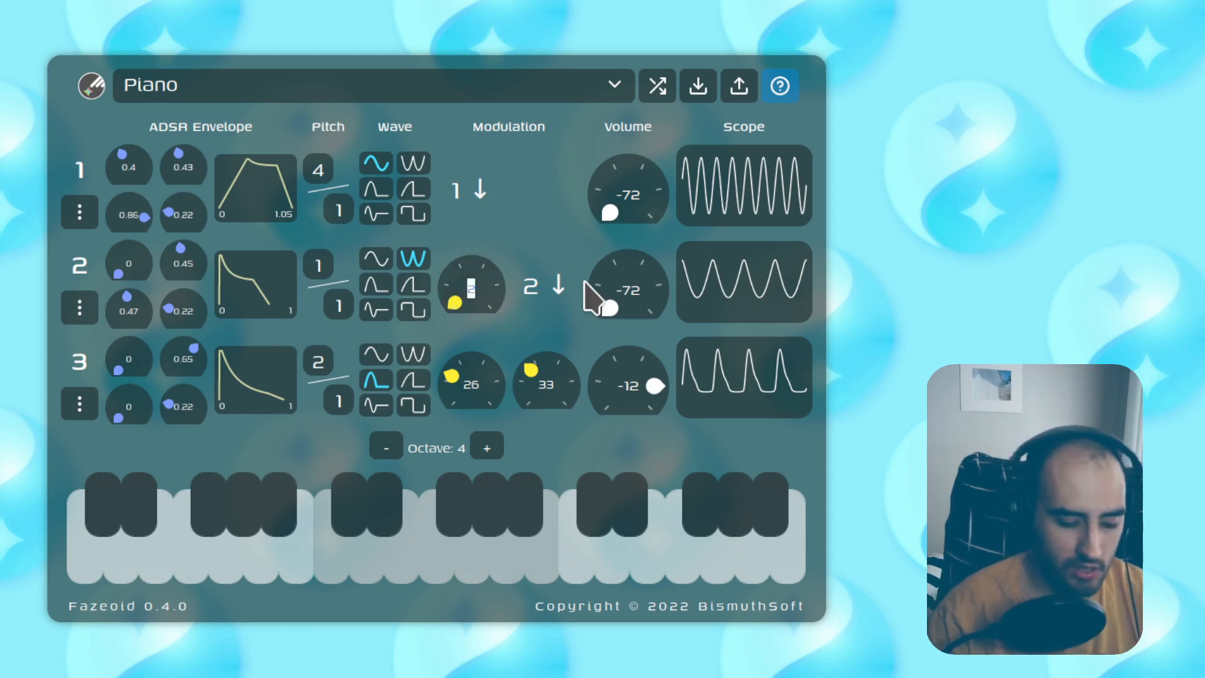
{"action": "type", "text": "0"}
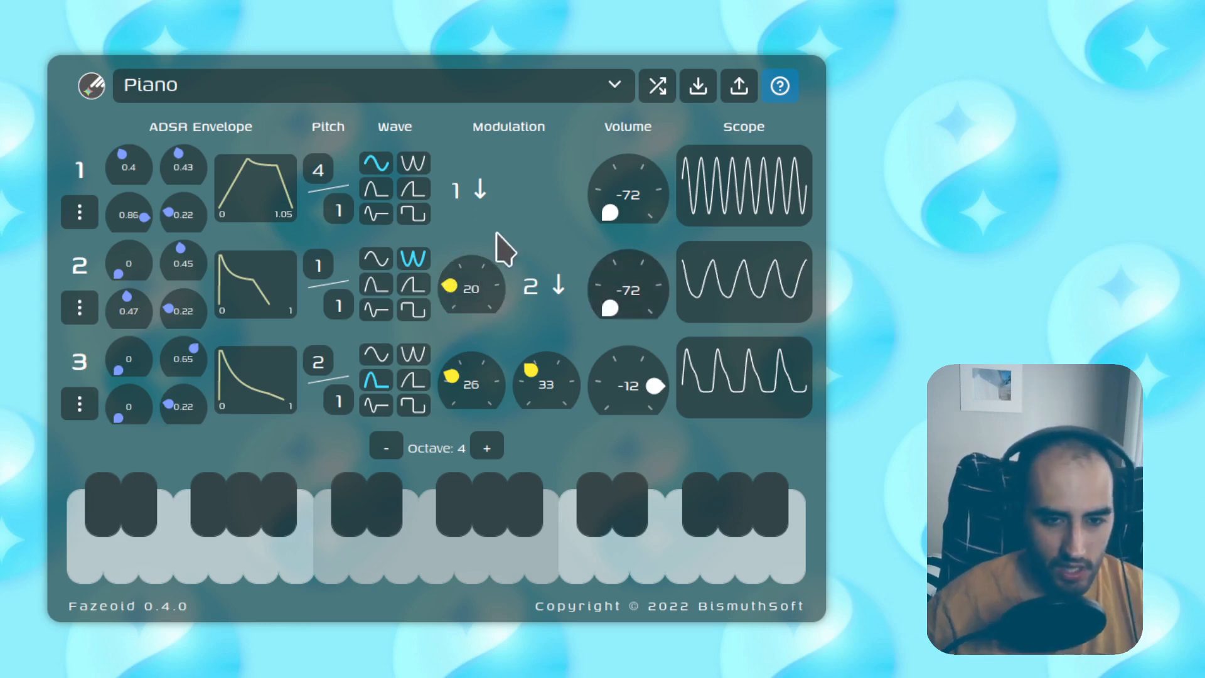
{"action": "key", "text": "BackSpace"}
{"action": "key", "text": "BackSpace"}
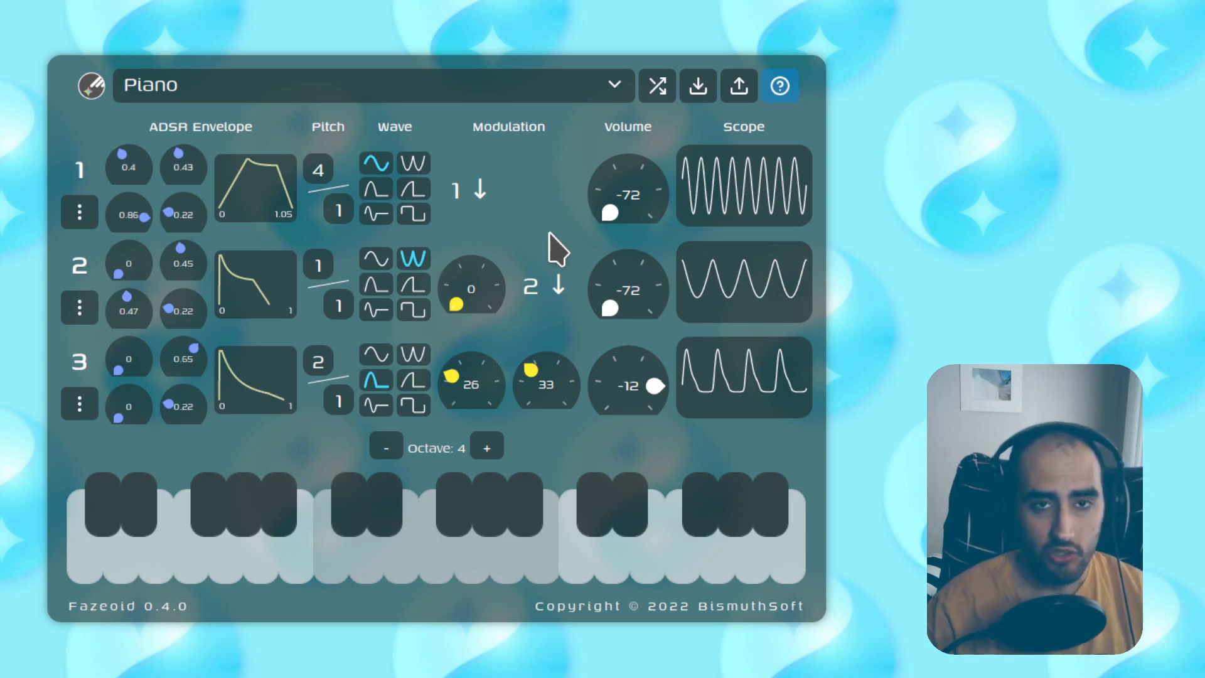
{"action": "left_click", "coordinate": [337, 565]}
{"action": "left_click", "coordinate": [473, 551]}
{"action": "left_click", "coordinate": [574, 561]}
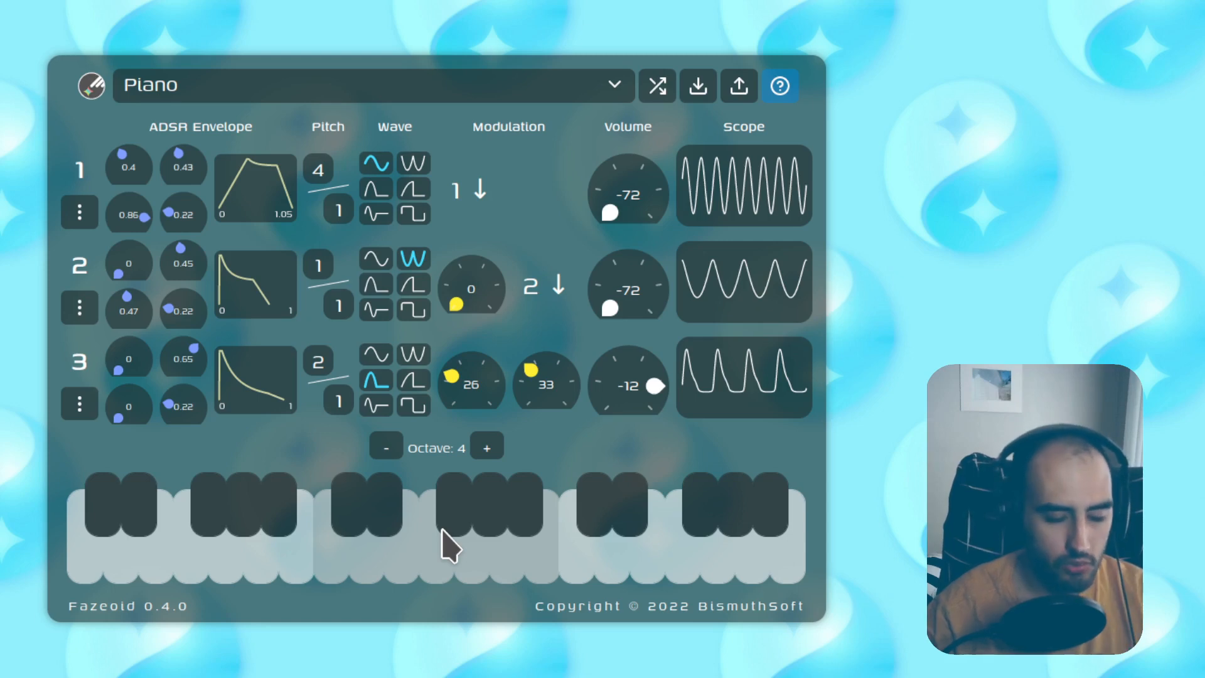
{"action": "key", "text": "s"}
{"action": "key", "text": "h"}
{"action": "key", "text": "k"}
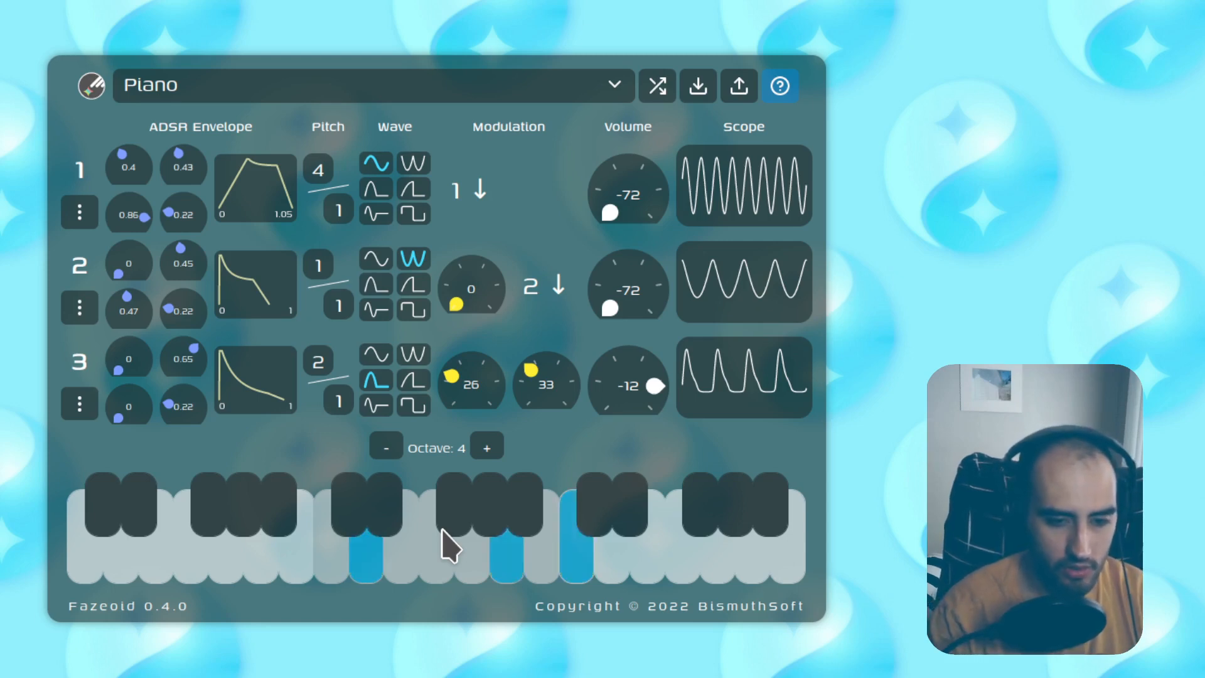
{"action": "key", "text": "d"}
{"action": "key", "text": "j"}
{"action": "key", "text": "l"}
{"action": "key", "text": "f"}
{"action": "key", "text": "k"}
{"action": "key", "text": "semicolon"}
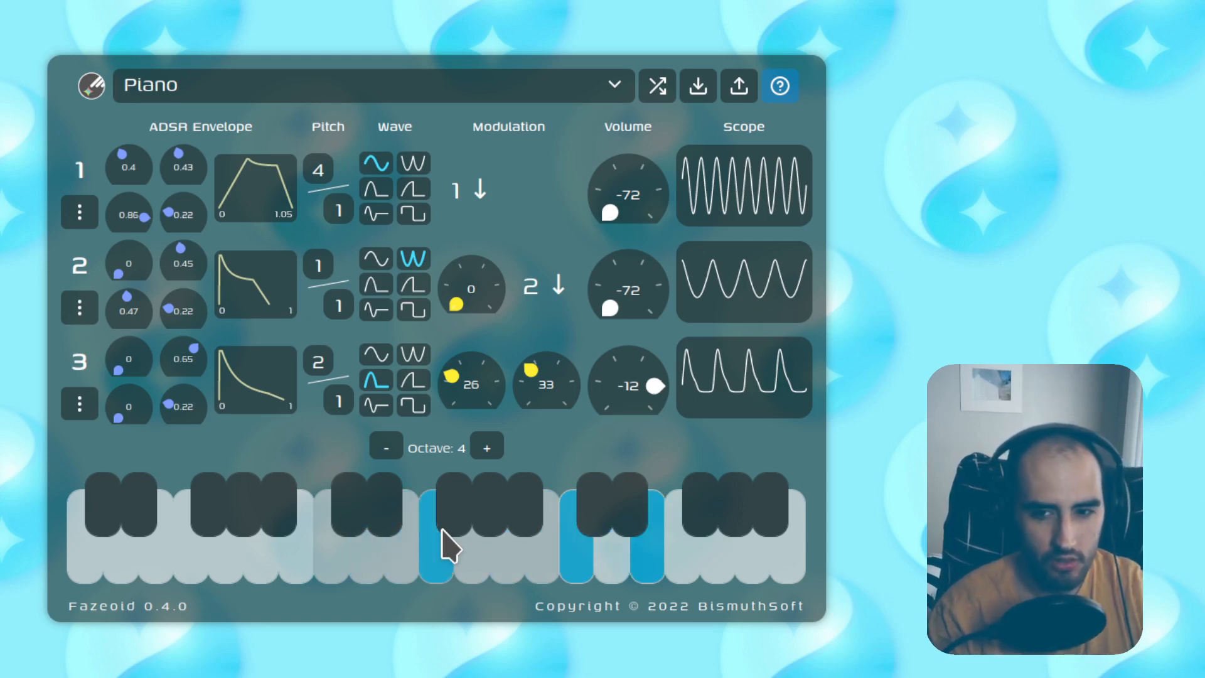
{"action": "left_click", "coordinate": [488, 448]}
{"action": "key", "text": "a"}
{"action": "key", "text": "d"}
{"action": "key", "text": "g"}
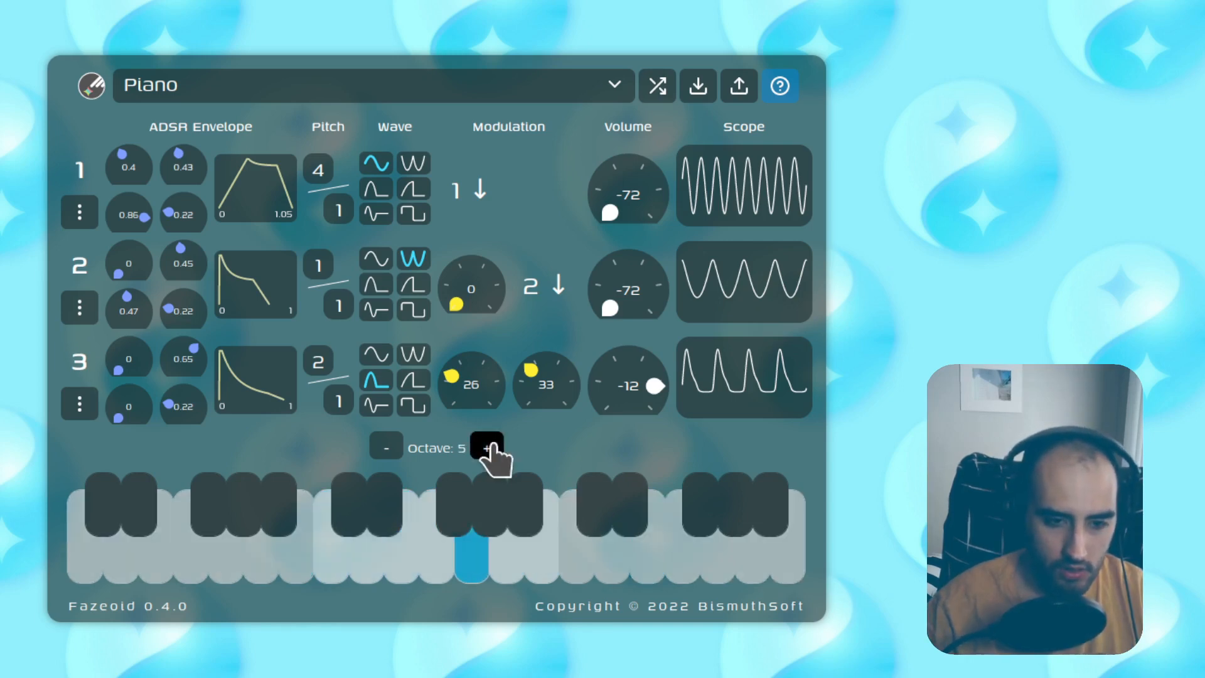
{"action": "left_click", "coordinate": [493, 445]}
{"action": "key", "text": "a"}
{"action": "key", "text": "d"}
{"action": "key", "text": "g"}
{"action": "left_click", "coordinate": [399, 445]}
{"action": "key", "text": "a"}
{"action": "key", "text": "d"}
{"action": "left_click", "coordinate": [398, 447]}
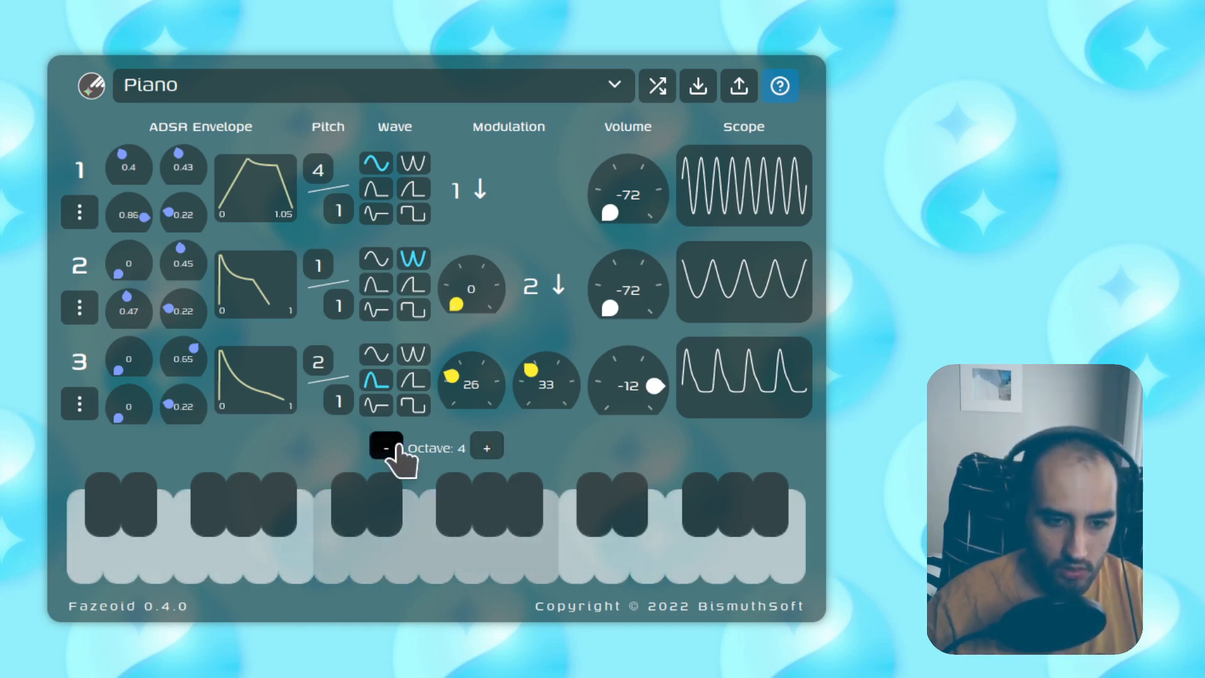
{"action": "key", "text": "a"}
{"action": "key", "text": "d"}
{"action": "left_click", "coordinate": [399, 446]}
{"action": "key", "text": "a"}
{"action": "key", "text": "g"}
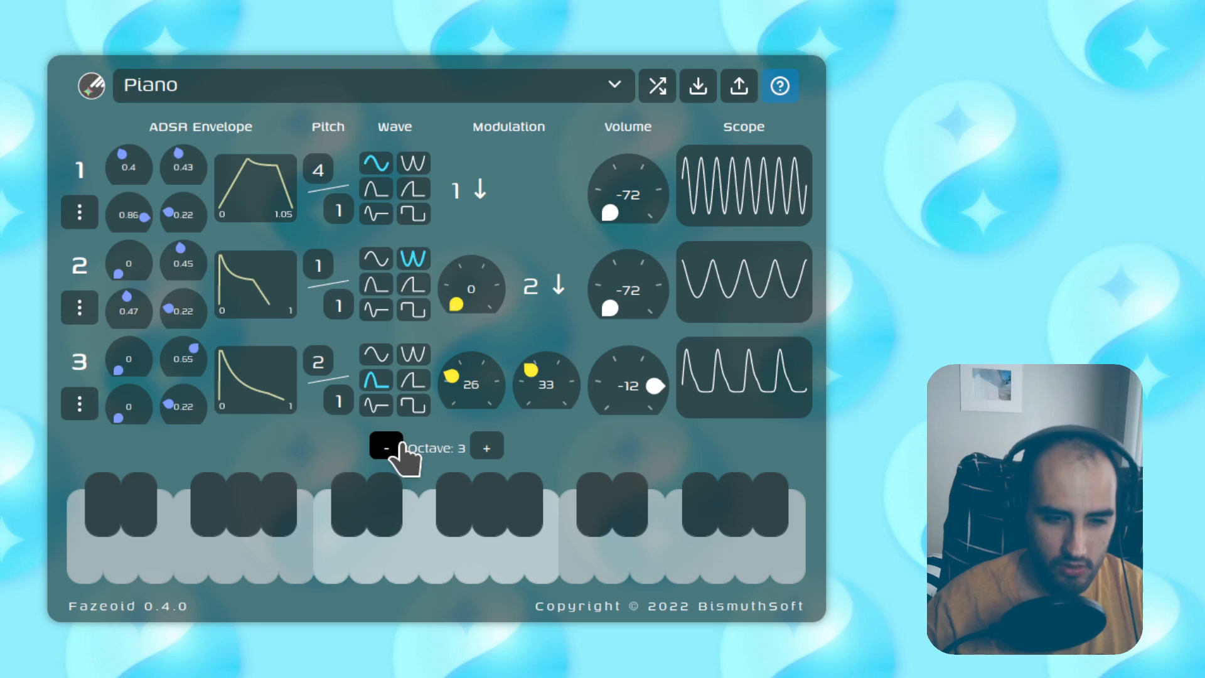
{"action": "left_click", "coordinate": [488, 448]}
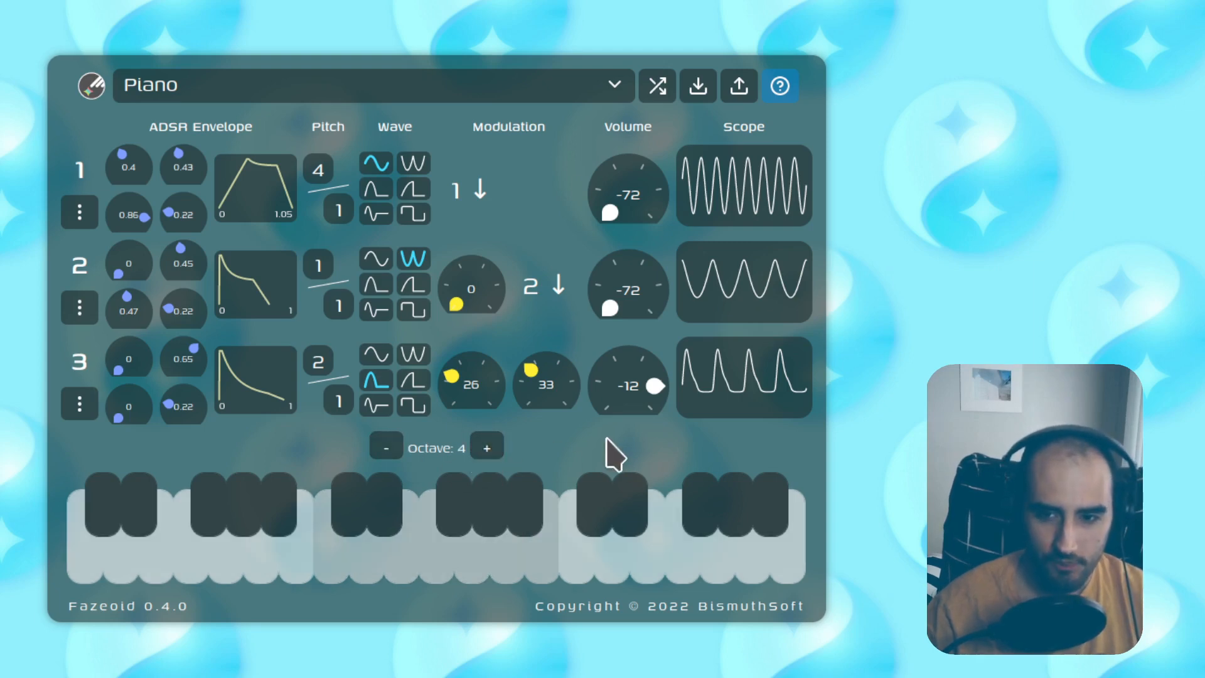
Step: Audition the Metal Piano, Horn and Bell presets, playing notes to hear each
{"action": "left_click", "coordinate": [516, 91]}
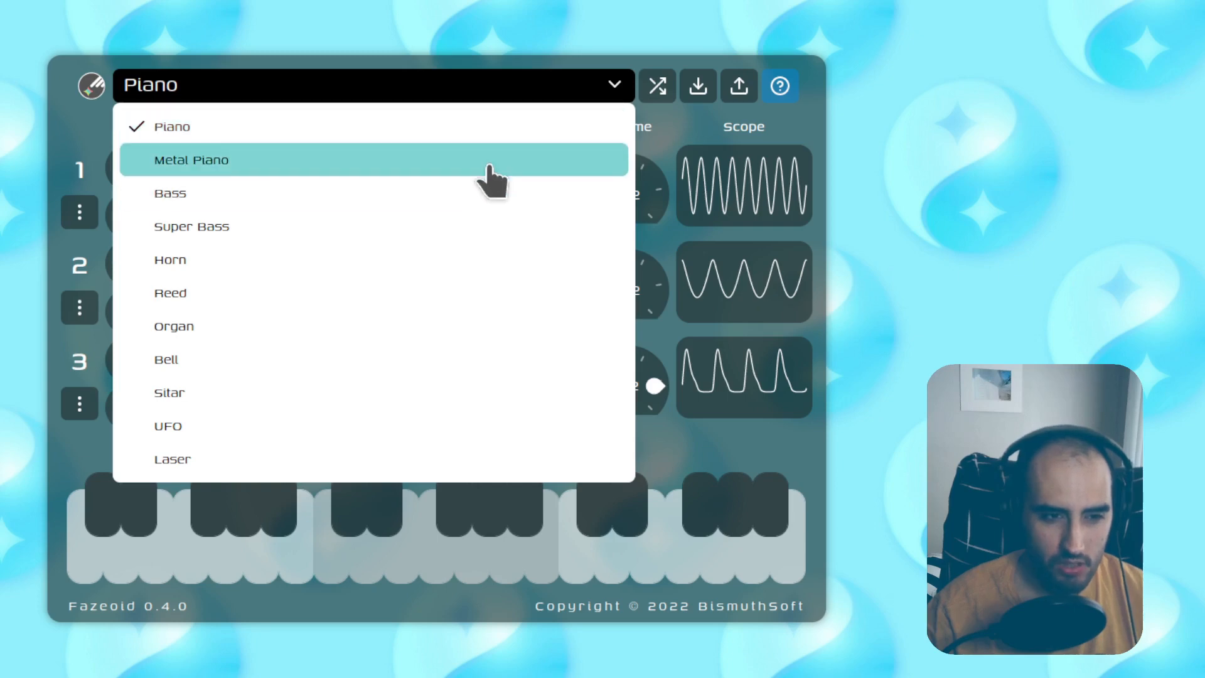
{"action": "left_click", "coordinate": [489, 163]}
{"action": "key", "text": "k"}
{"action": "left_click", "coordinate": [435, 89]}
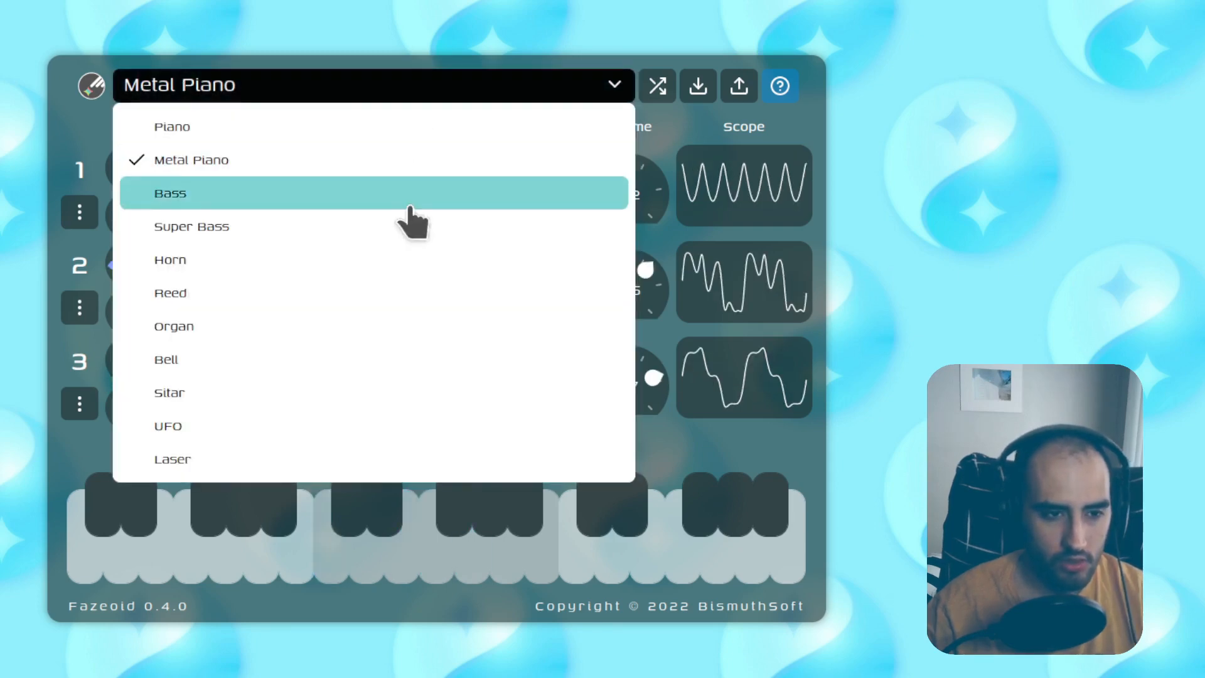
{"action": "left_click", "coordinate": [409, 258]}
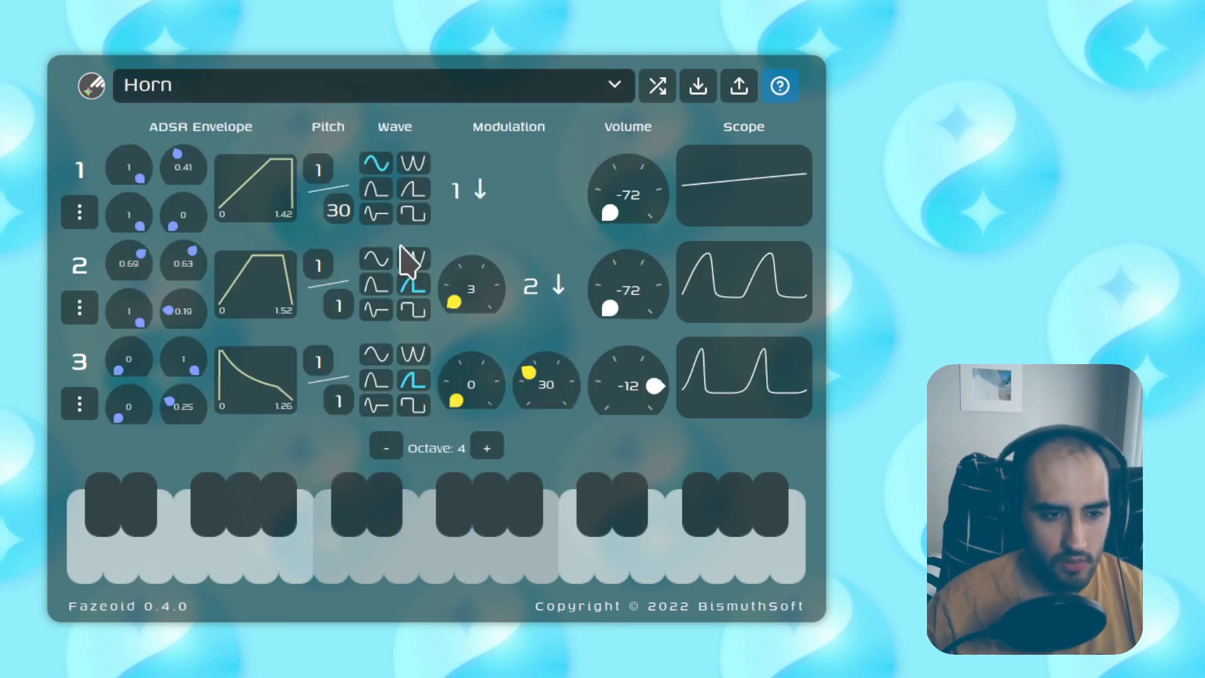
{"action": "left_click", "coordinate": [375, 96]}
{"action": "left_click", "coordinate": [367, 357]}
{"action": "key", "text": "a"}
{"action": "key", "text": "d"}
{"action": "key", "text": "g"}
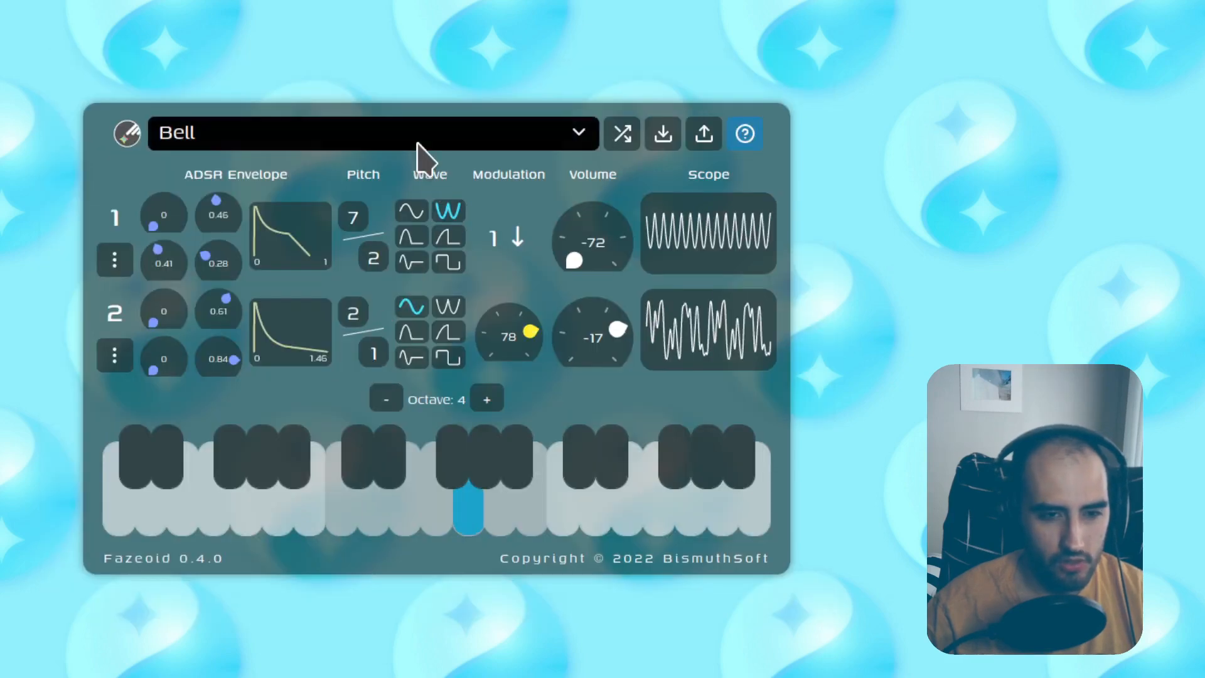
Step: Keep the Bell preset and randomize all synth parameters twice
{"action": "left_click", "coordinate": [417, 143]}
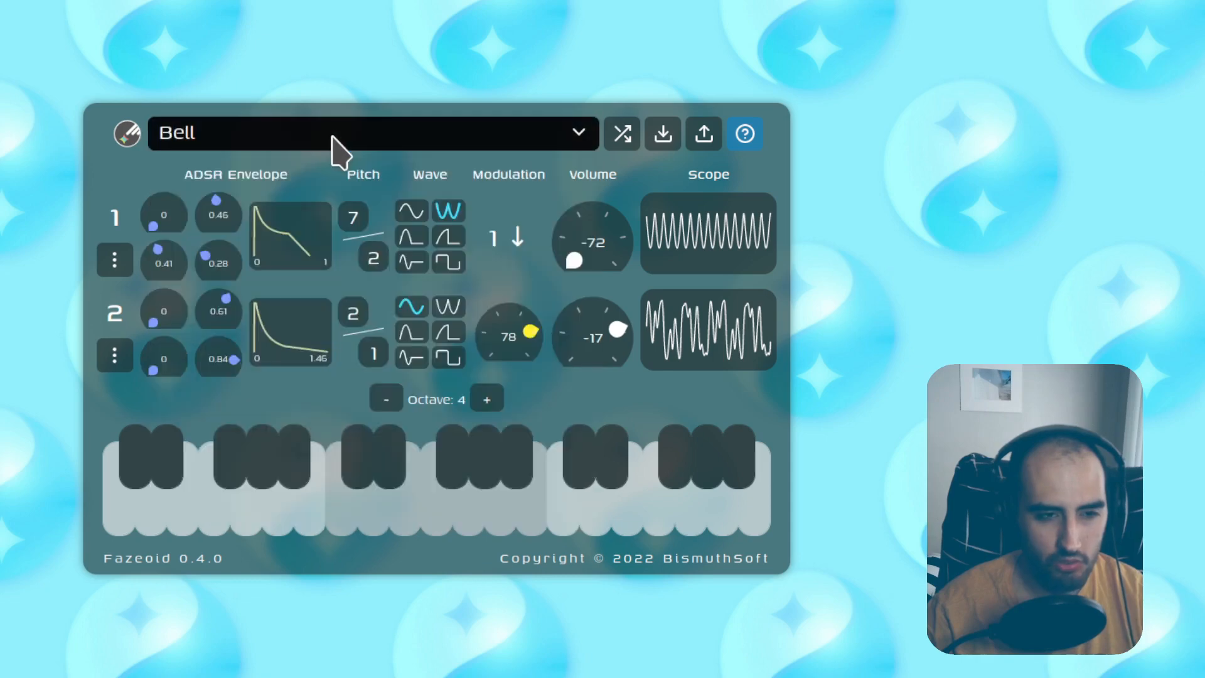
{"action": "left_click", "coordinate": [333, 143]}
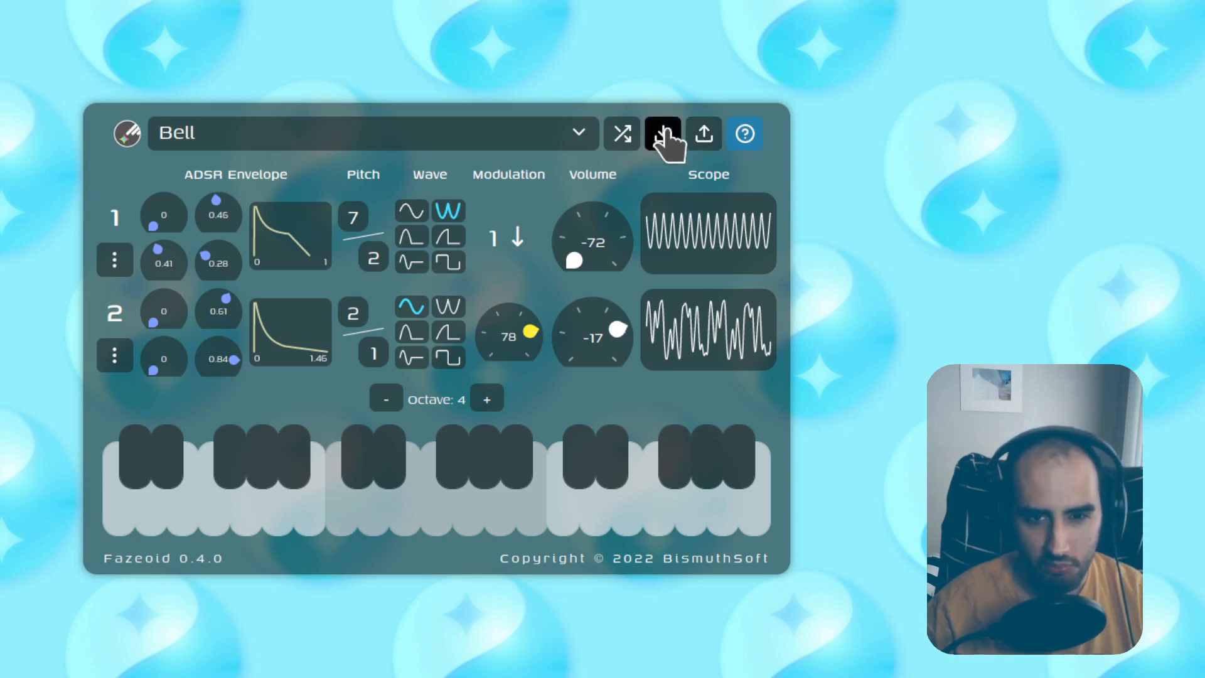
{"action": "left_click", "coordinate": [621, 135]}
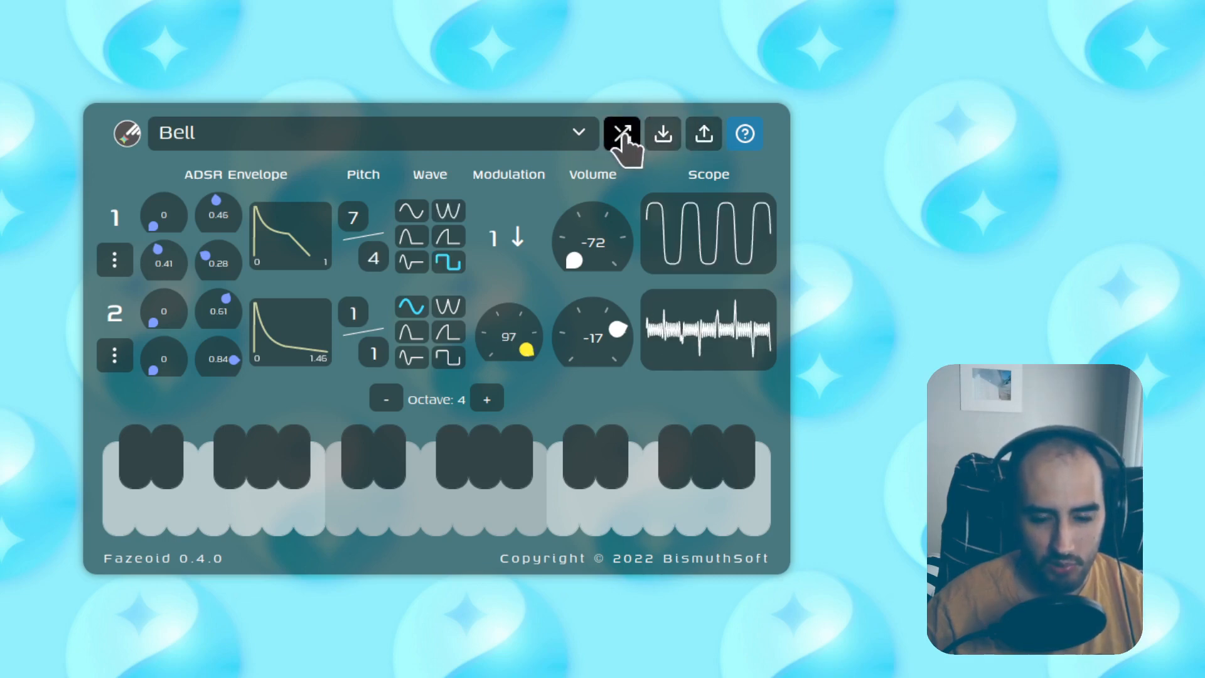
{"action": "left_click", "coordinate": [621, 136]}
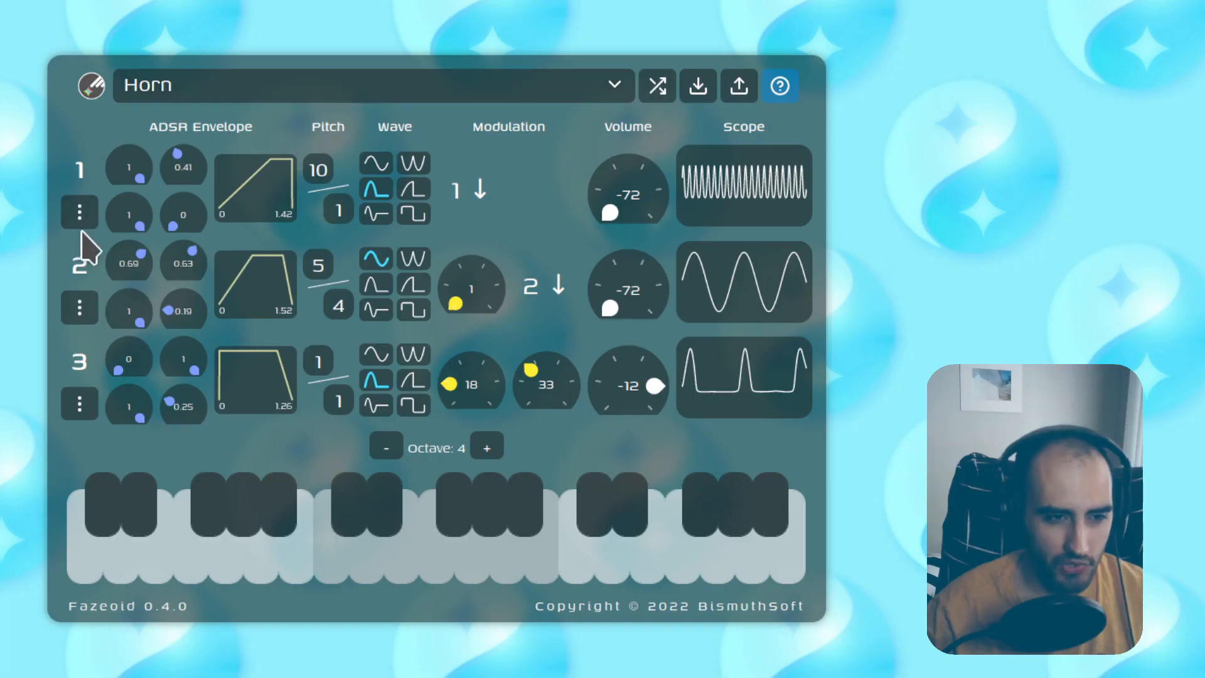
Step: Remove the first two oscillators, leaving one at pitch 1/1 and volume -12
{"action": "left_click", "coordinate": [84, 208]}
{"action": "left_click", "coordinate": [96, 317]}
{"action": "left_click", "coordinate": [118, 266]}
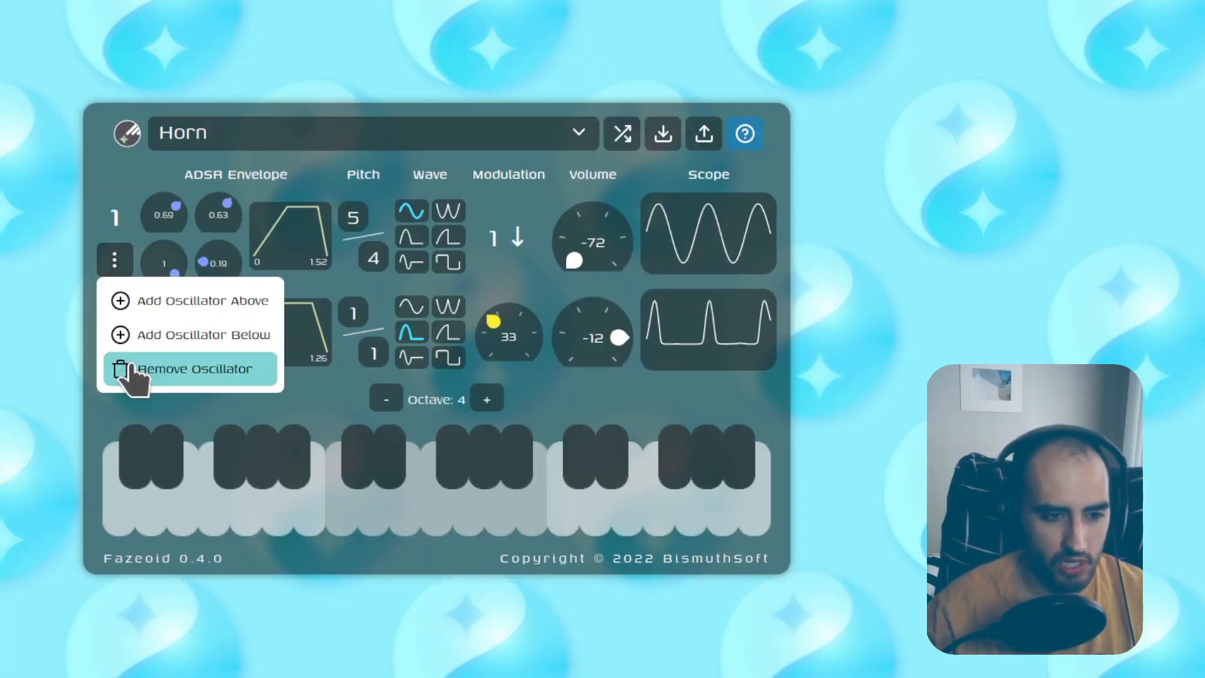
{"action": "left_click", "coordinate": [121, 368]}
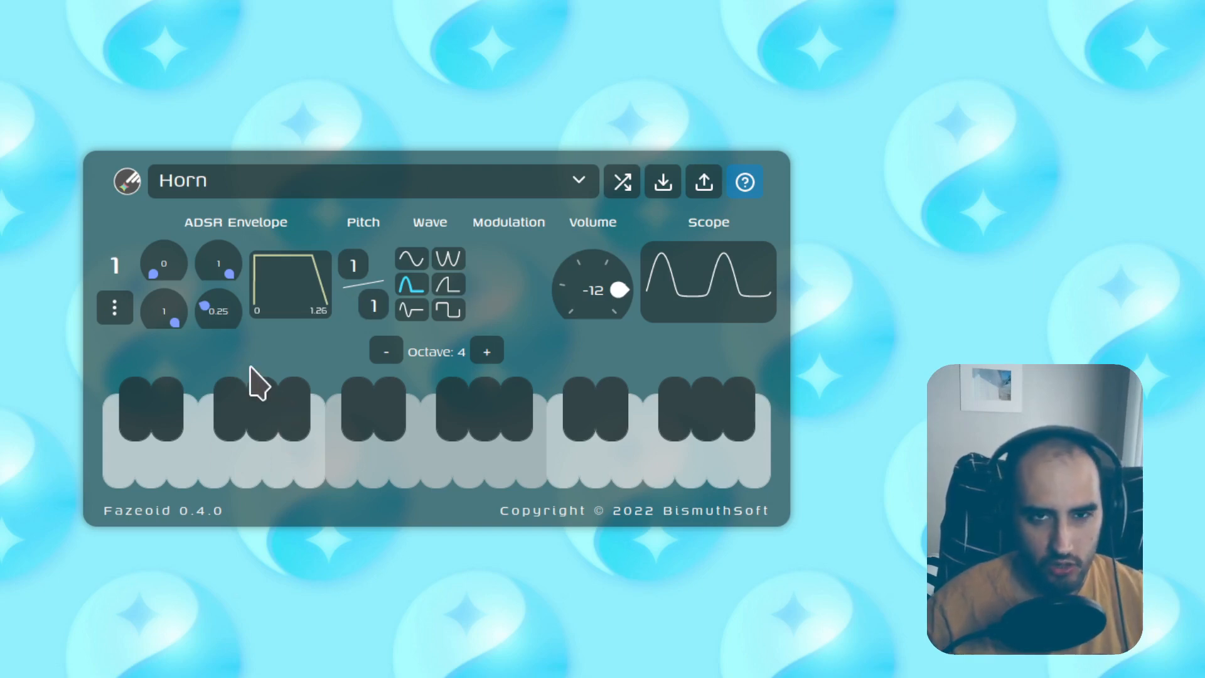
{"action": "left_click", "coordinate": [113, 308]}
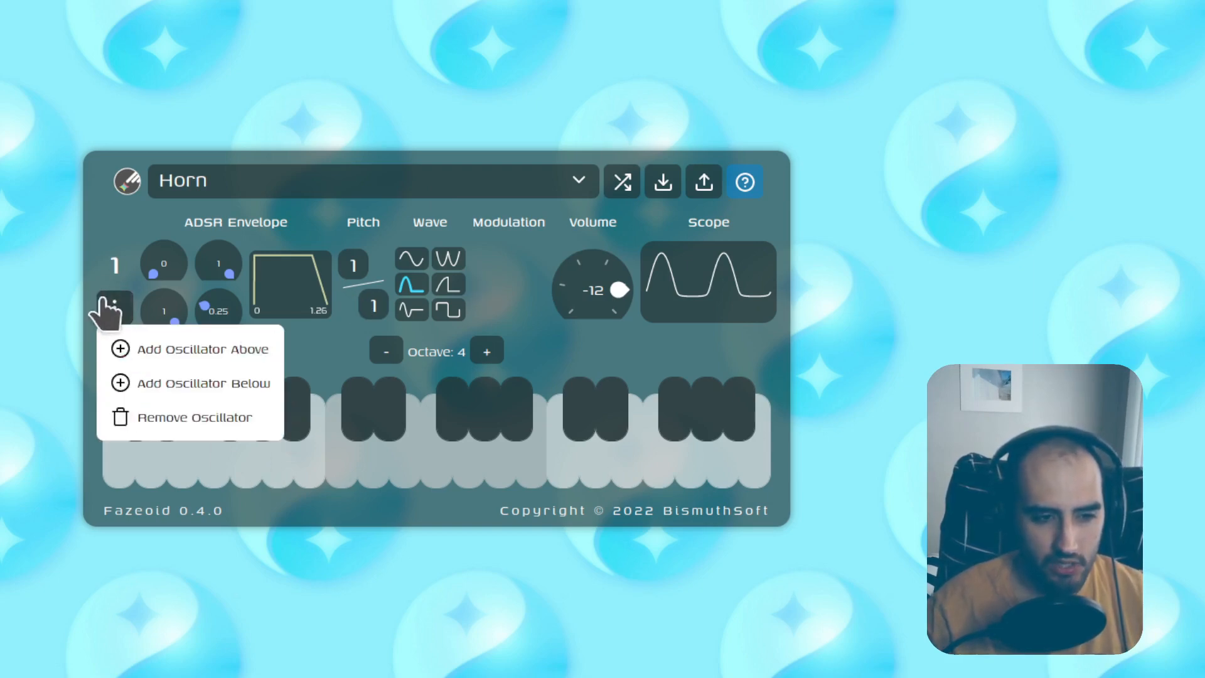
{"action": "left_click", "coordinate": [115, 308]}
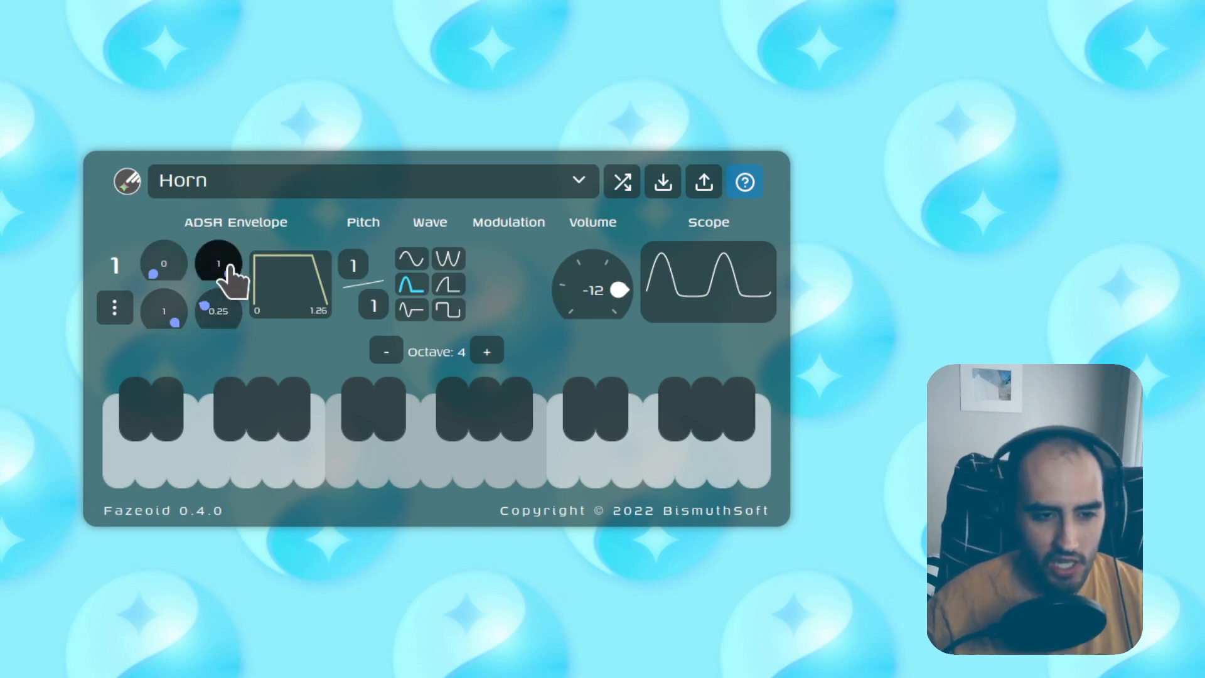
Step: Set the envelope decay to 0.39 and sustain to 0.47, keeping pitch at 1/1
{"action": "left_click_drag", "start_coordinate": [216, 270], "coordinate": [167, 342]}
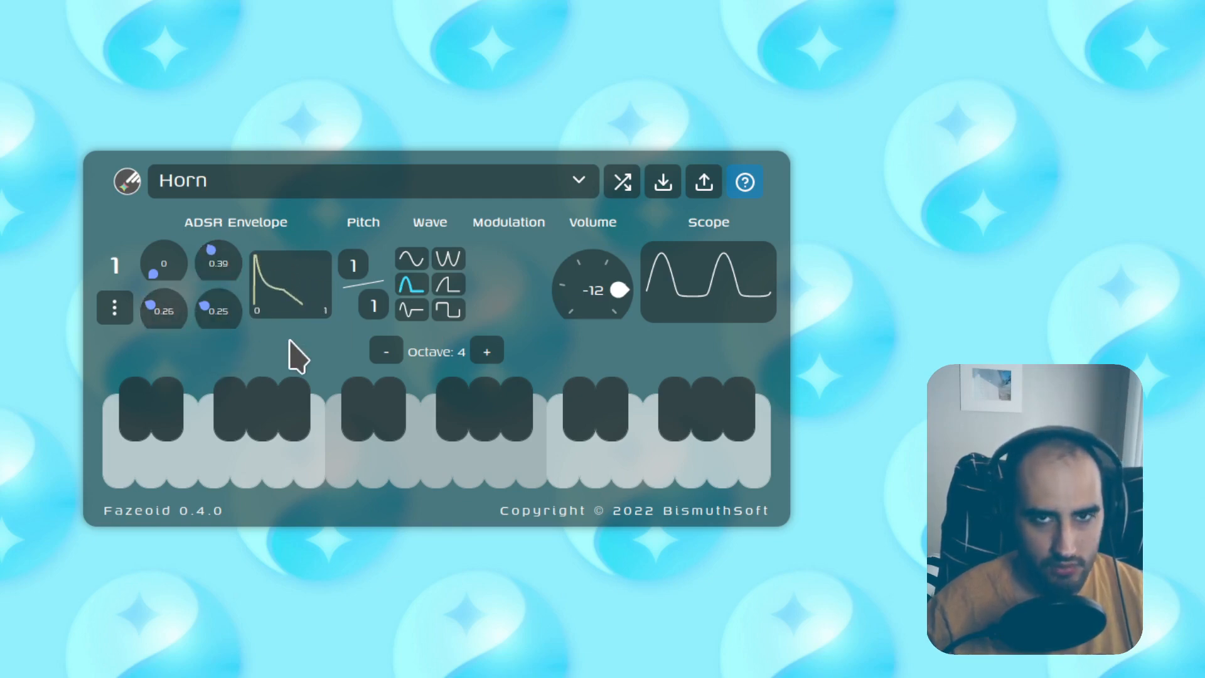
{"action": "left_click_drag", "start_coordinate": [162, 316], "coordinate": [151, 251]}
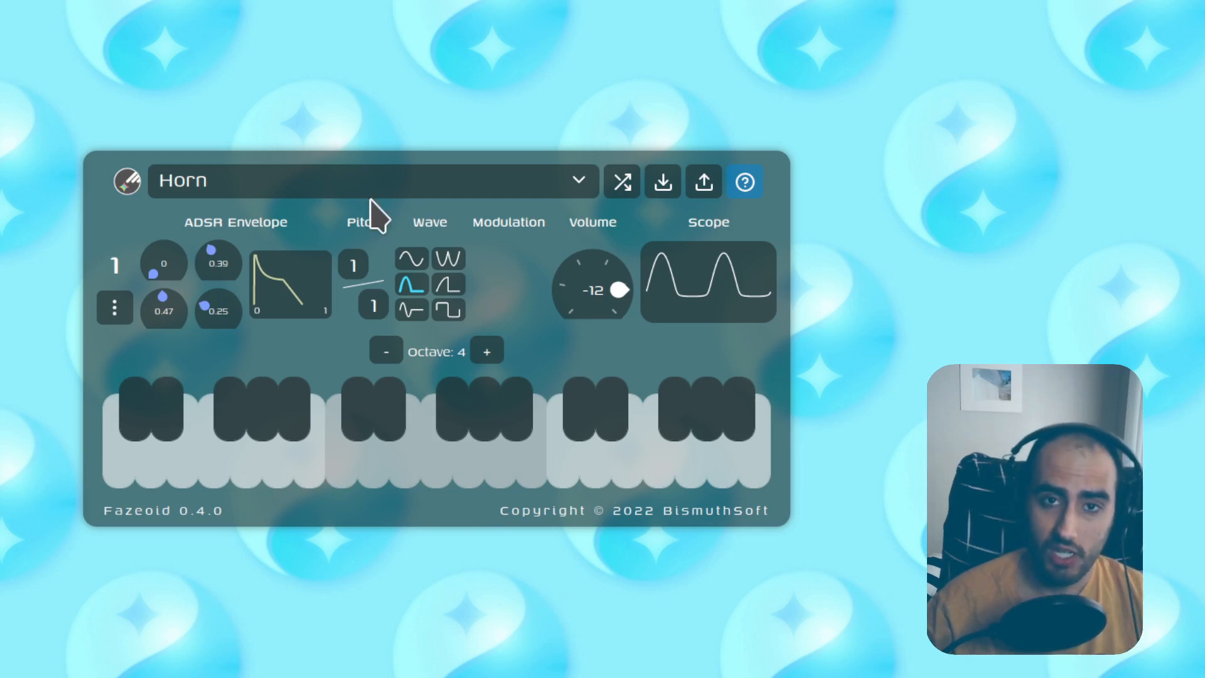
{"action": "mouse_move", "coordinate": [354, 264]}
{"action": "left_mouse_down"}
{"action": "mouse_move", "coordinate": [353, 243]}
{"action": "mouse_move", "coordinate": [352, 276]}
{"action": "left_mouse_up"}
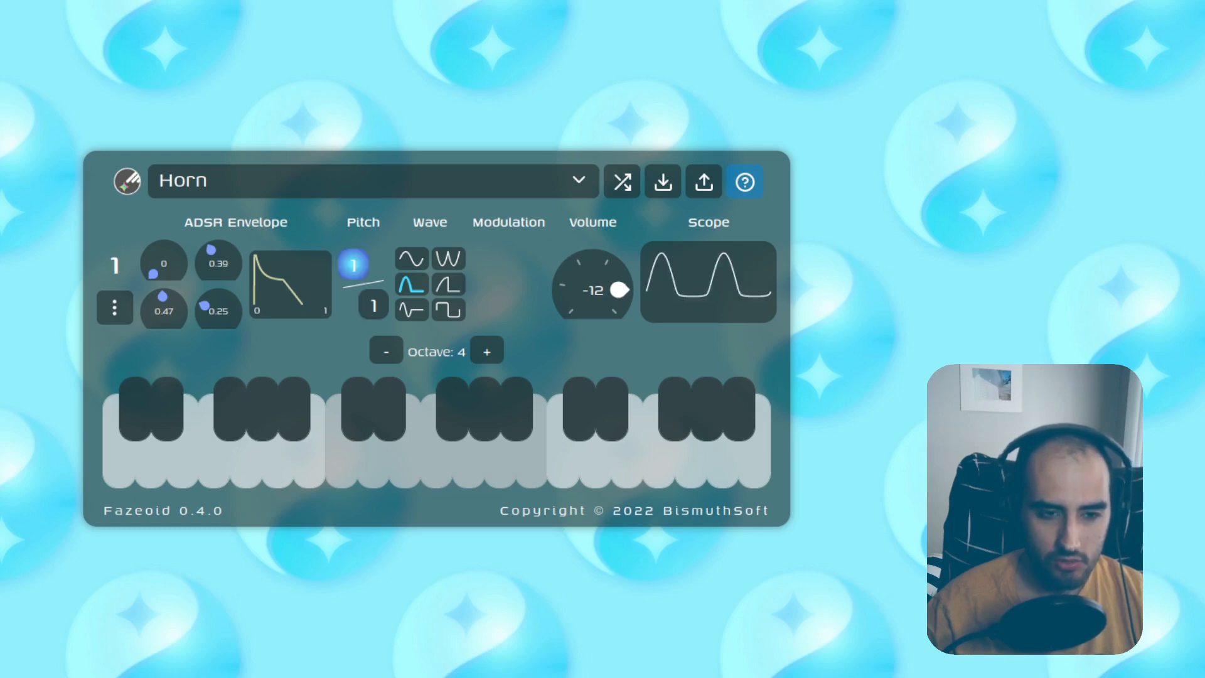
Step: Audition each waveform shape with test notes, then settle on the sine wave
{"action": "left_click", "coordinate": [410, 304]}
{"action": "left_click", "coordinate": [411, 261]}
{"action": "key", "text": "z"}
{"action": "left_click", "coordinate": [445, 258]}
{"action": "key", "text": "z"}
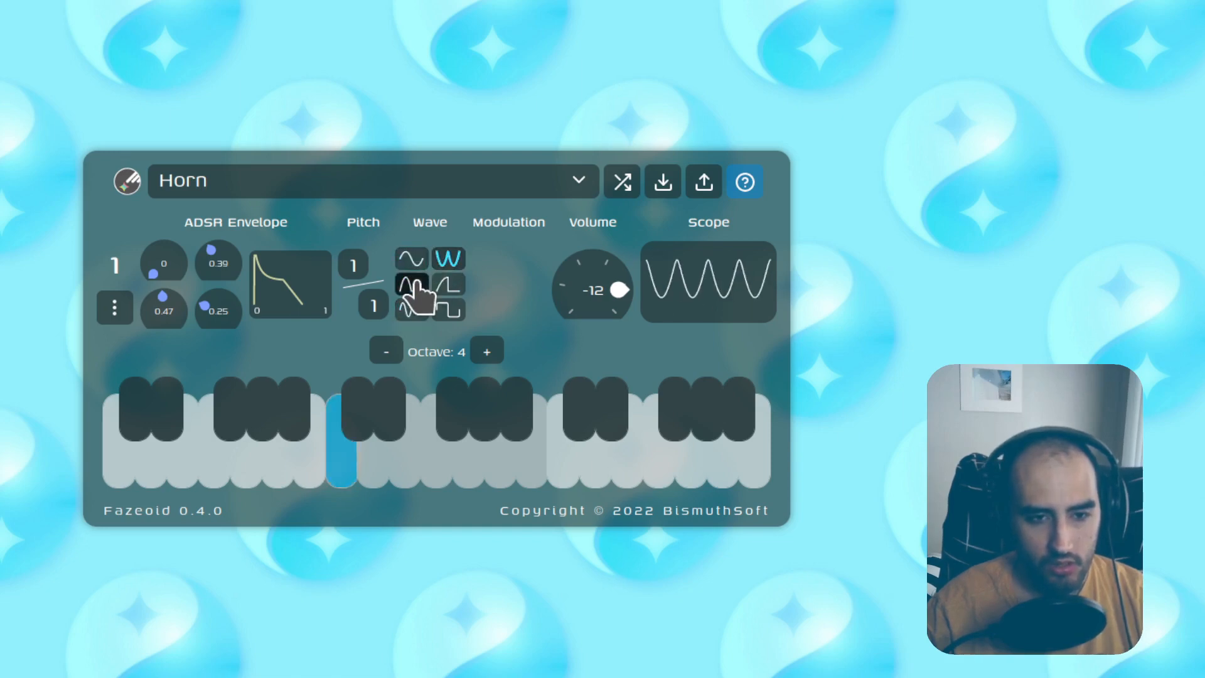
{"action": "left_click", "coordinate": [416, 282]}
{"action": "left_click", "coordinate": [446, 282]}
{"action": "key", "text": "z"}
{"action": "left_click", "coordinate": [413, 306]}
{"action": "key", "text": "z"}
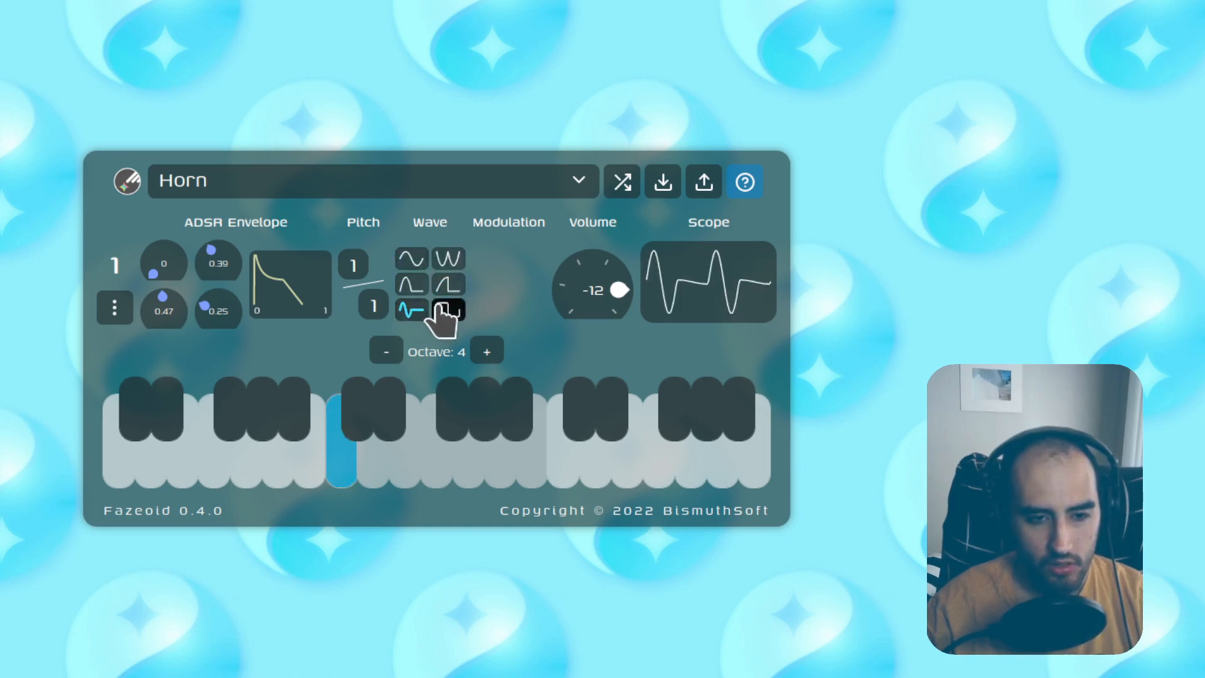
{"action": "left_click", "coordinate": [445, 309]}
{"action": "key", "text": "z"}
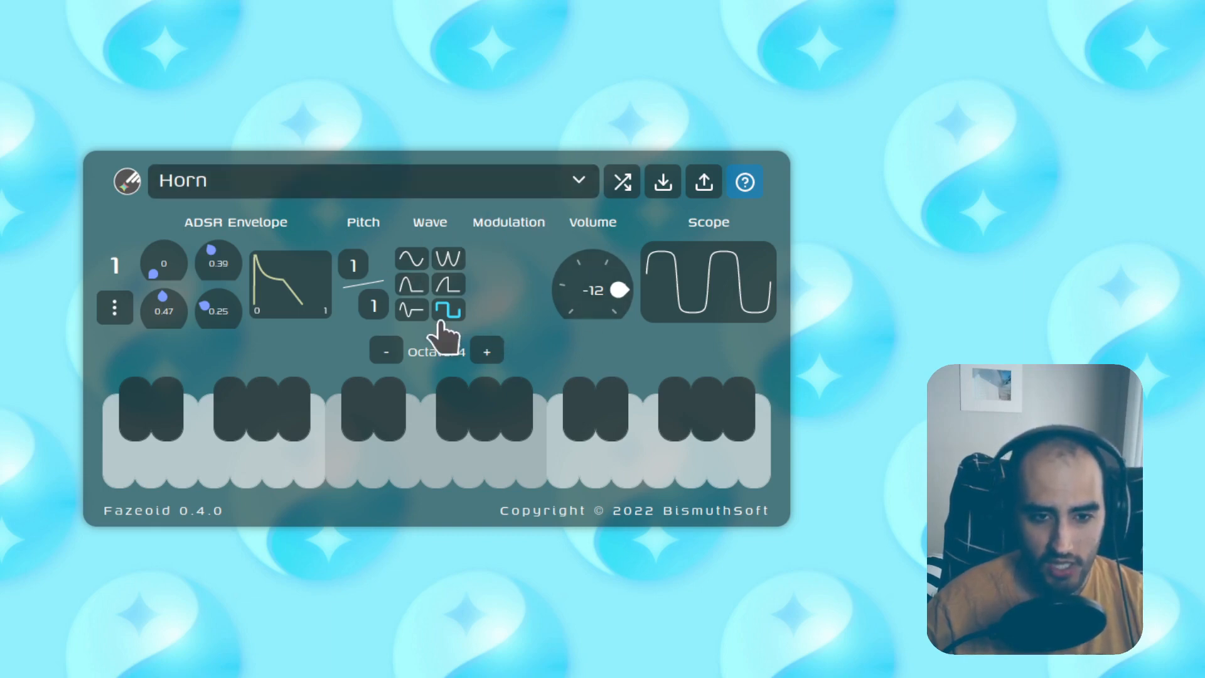
{"action": "left_click", "coordinate": [412, 258]}
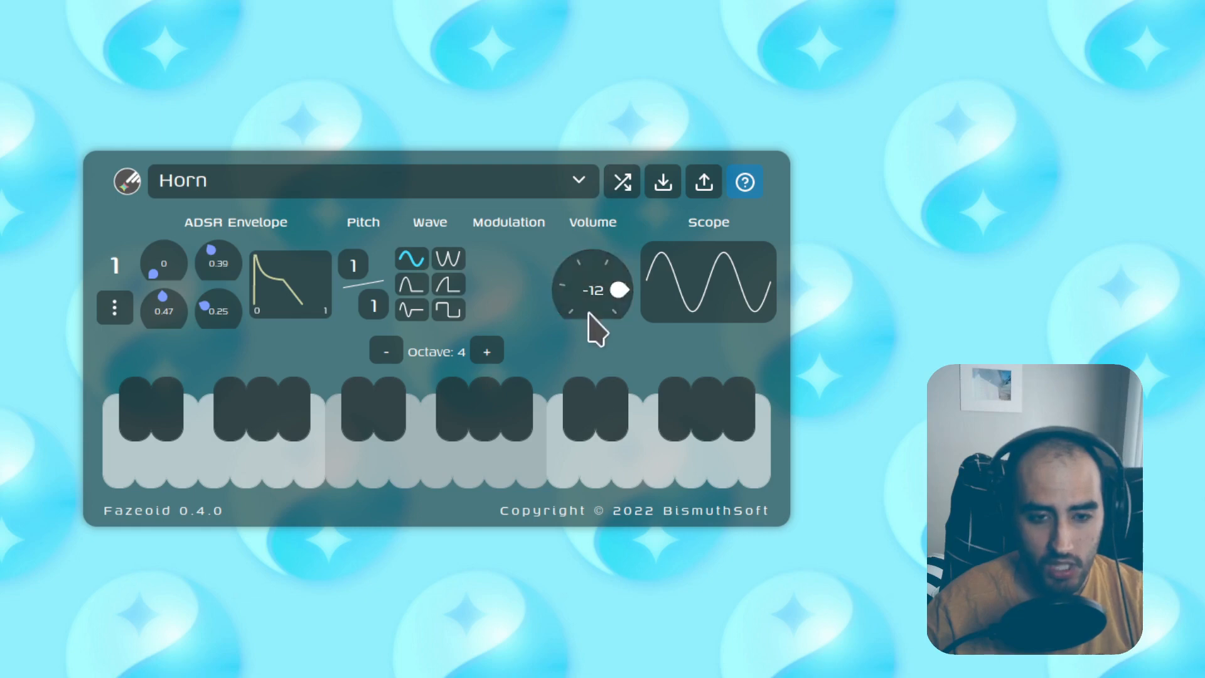
Step: Set the Horn oscillator's volume to -12
{"action": "left_click_drag", "start_coordinate": [591, 294], "coordinate": [591, 383]}
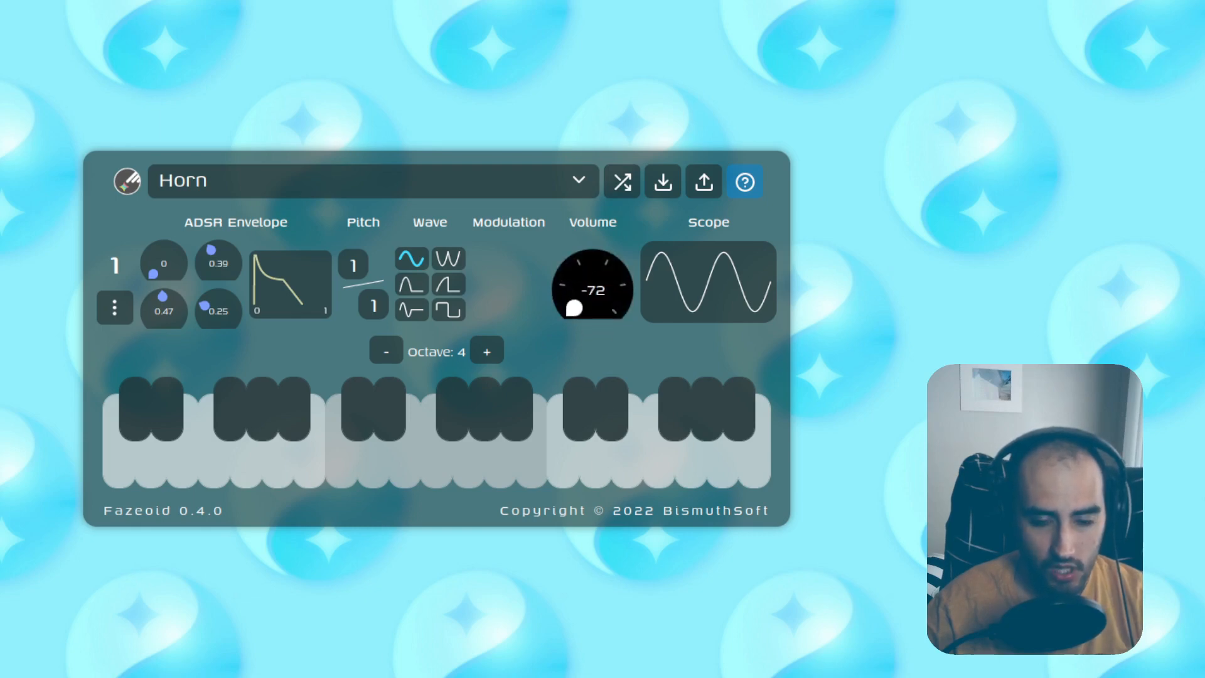
{"action": "double_click", "coordinate": [595, 290]}
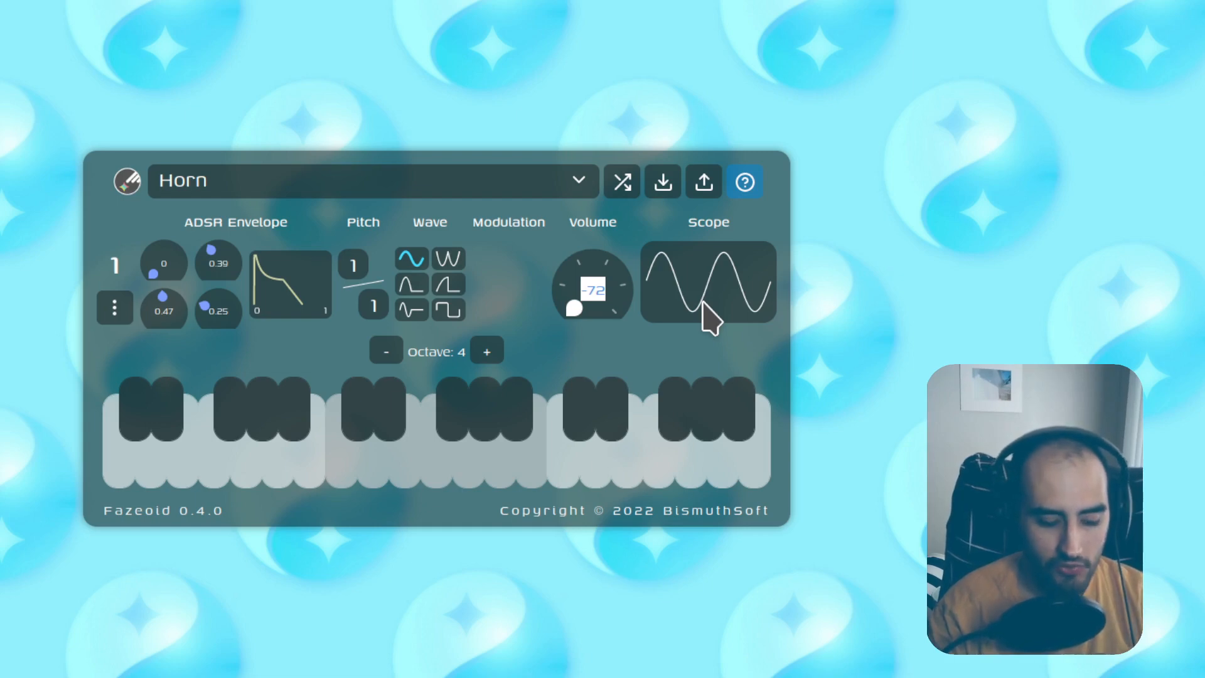
{"action": "key", "text": "Return"}
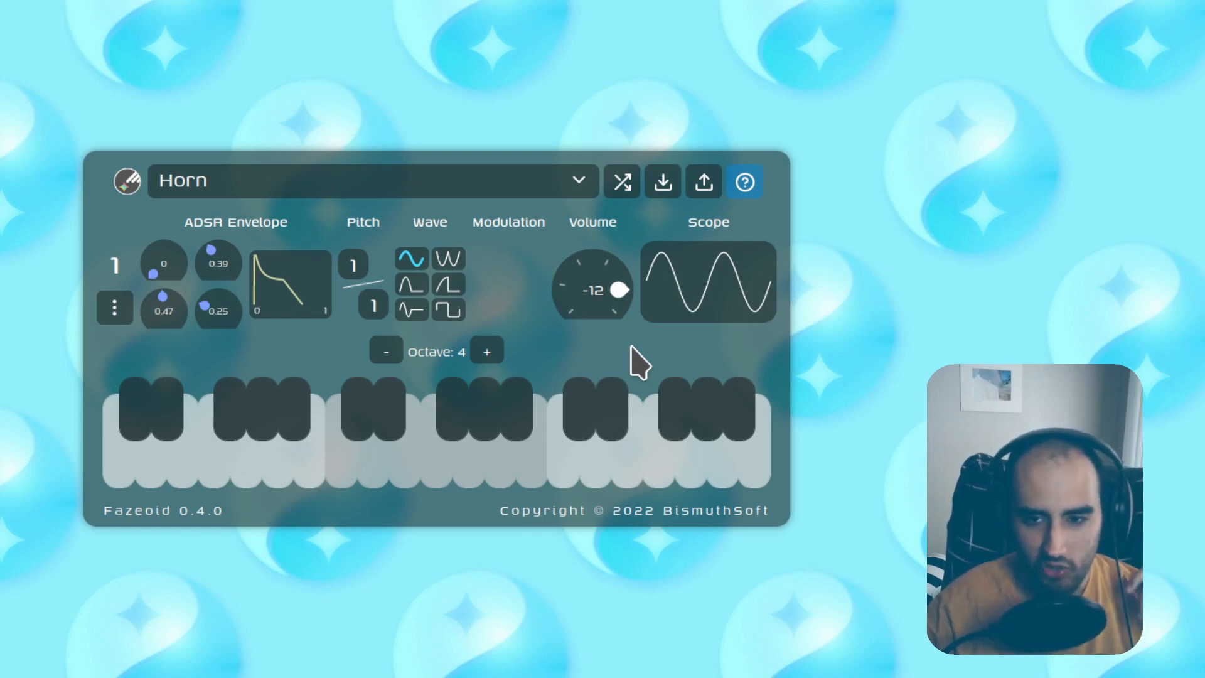
Step: Insert a new sine oscillator above the existing one, modulating oscillator 2
{"action": "left_click", "coordinate": [115, 310]}
{"action": "left_click", "coordinate": [510, 302]}
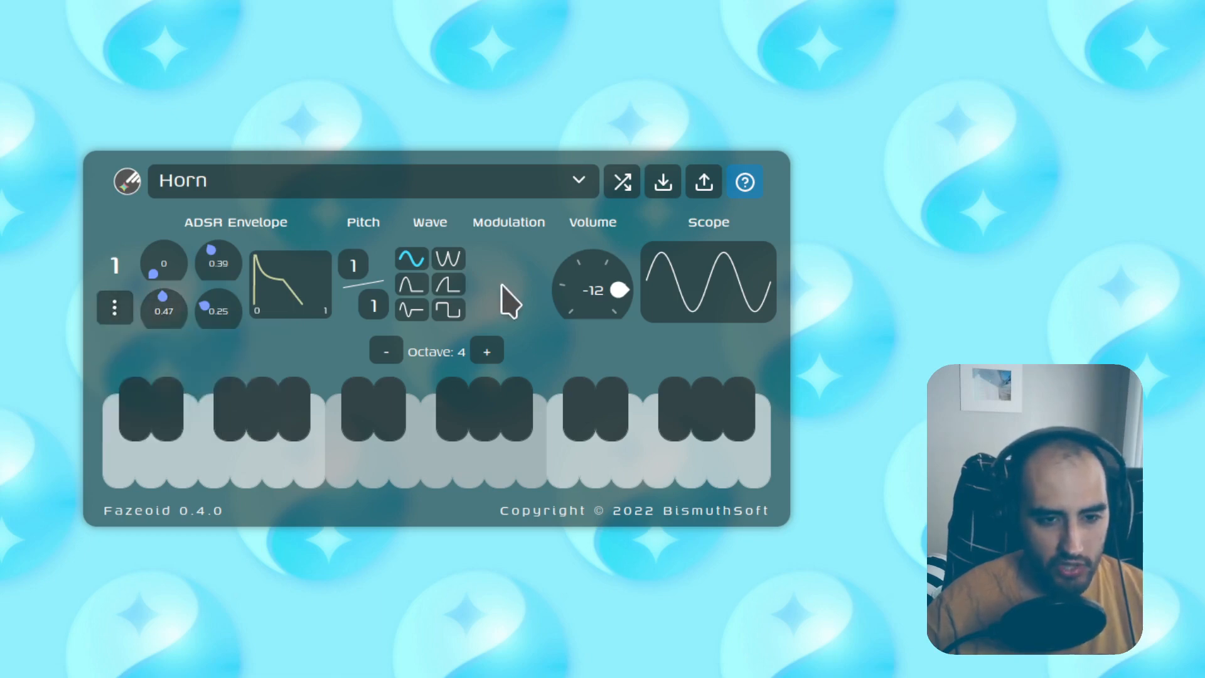
{"action": "left_click", "coordinate": [115, 307]}
{"action": "left_click", "coordinate": [119, 344]}
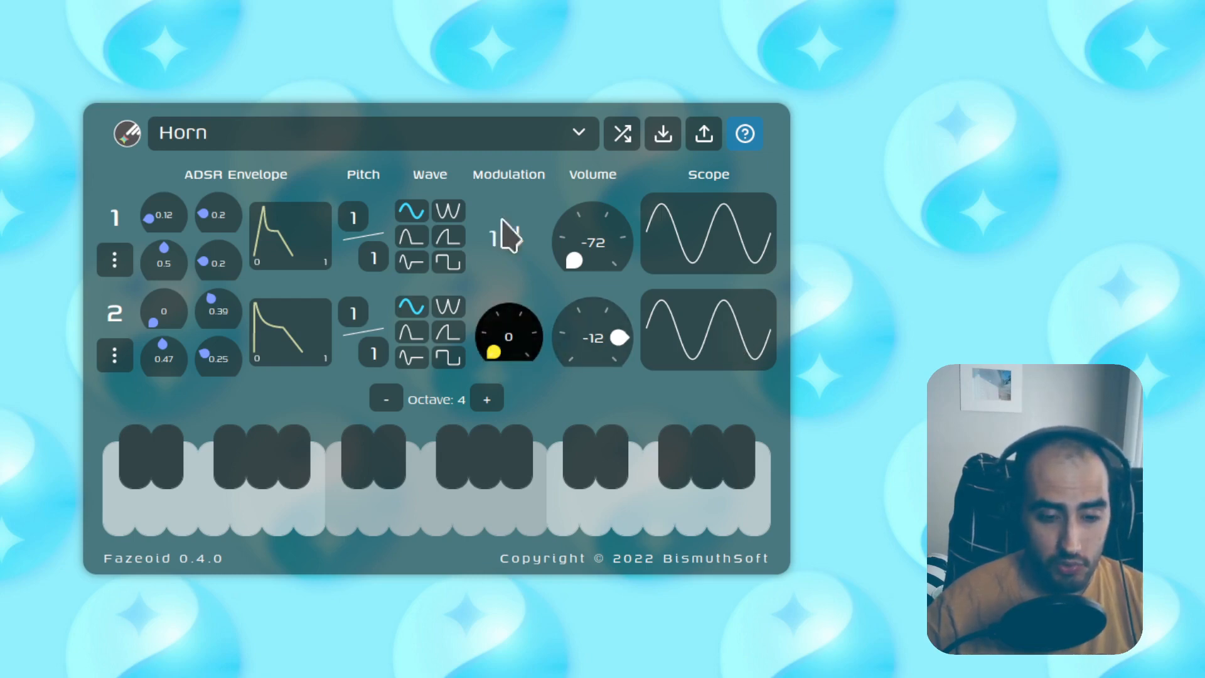
Step: Set oscillator 2's modulation to 51 and oscillator 1's attack to 0.93, testing with notes
{"action": "key", "text": "h"}
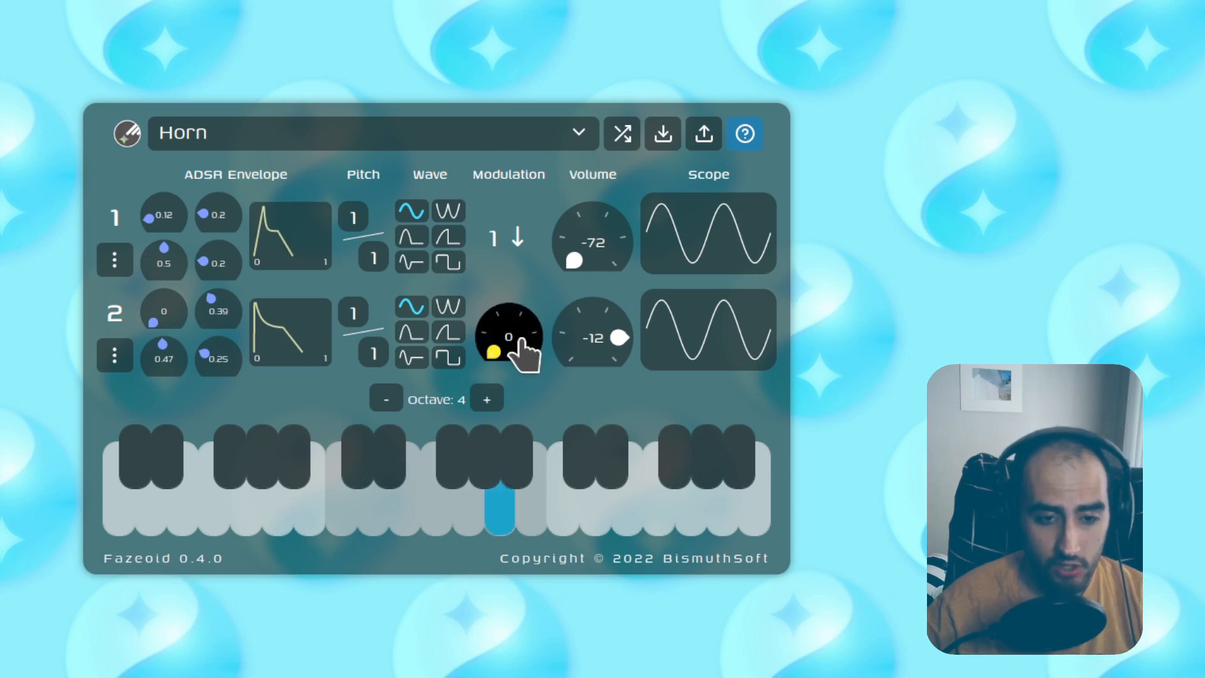
{"action": "left_click_drag", "start_coordinate": [516, 344], "coordinate": [574, 411]}
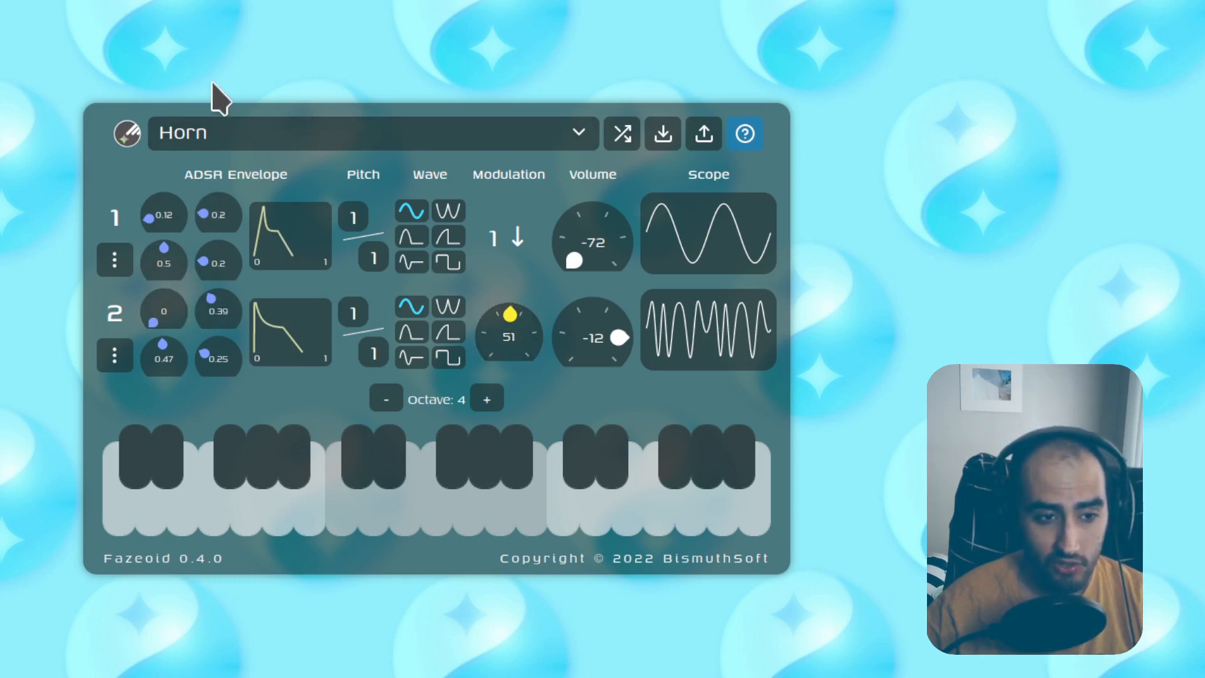
{"action": "left_click_drag", "start_coordinate": [162, 224], "coordinate": [162, 174]}
{"action": "key", "text": "h"}
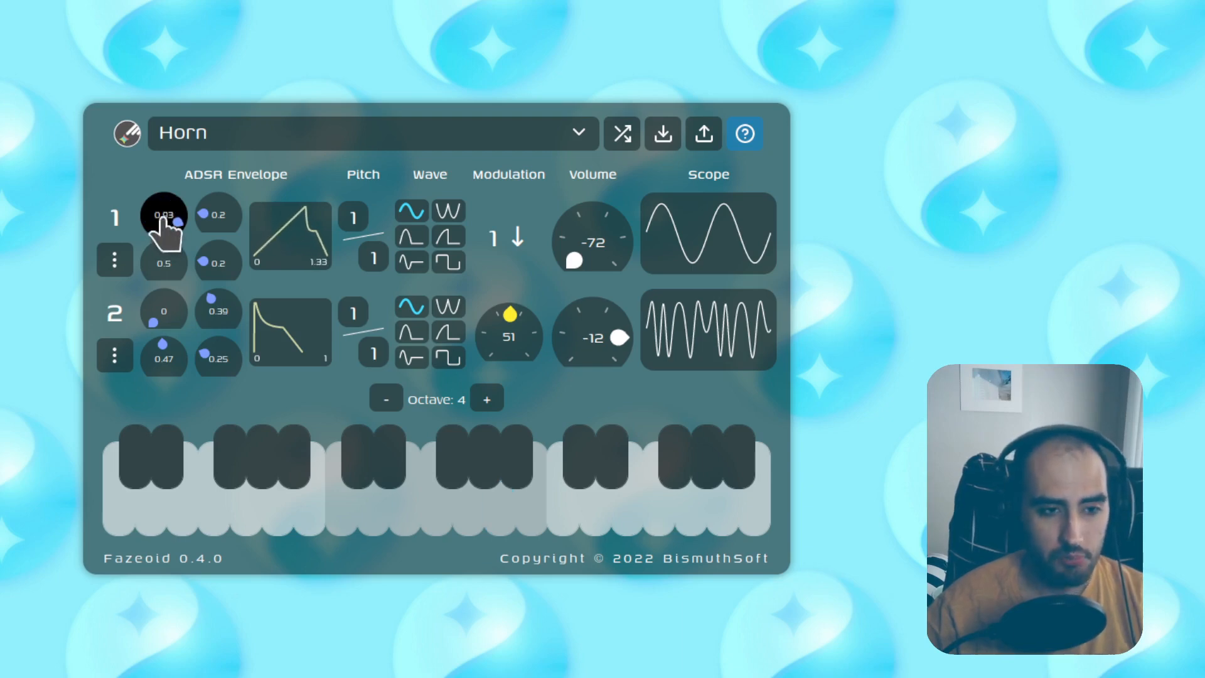
Step: Give oscillator 1 attack 0, decay 0.77 and sustain 0.07, then play a test note
{"action": "left_click_drag", "start_coordinate": [162, 223], "coordinate": [162, 276]}
{"action": "left_click_drag", "start_coordinate": [216, 214], "coordinate": [217, 179]}
{"action": "left_click_drag", "start_coordinate": [167, 253], "coordinate": [167, 274]}
{"action": "key", "text": "h"}
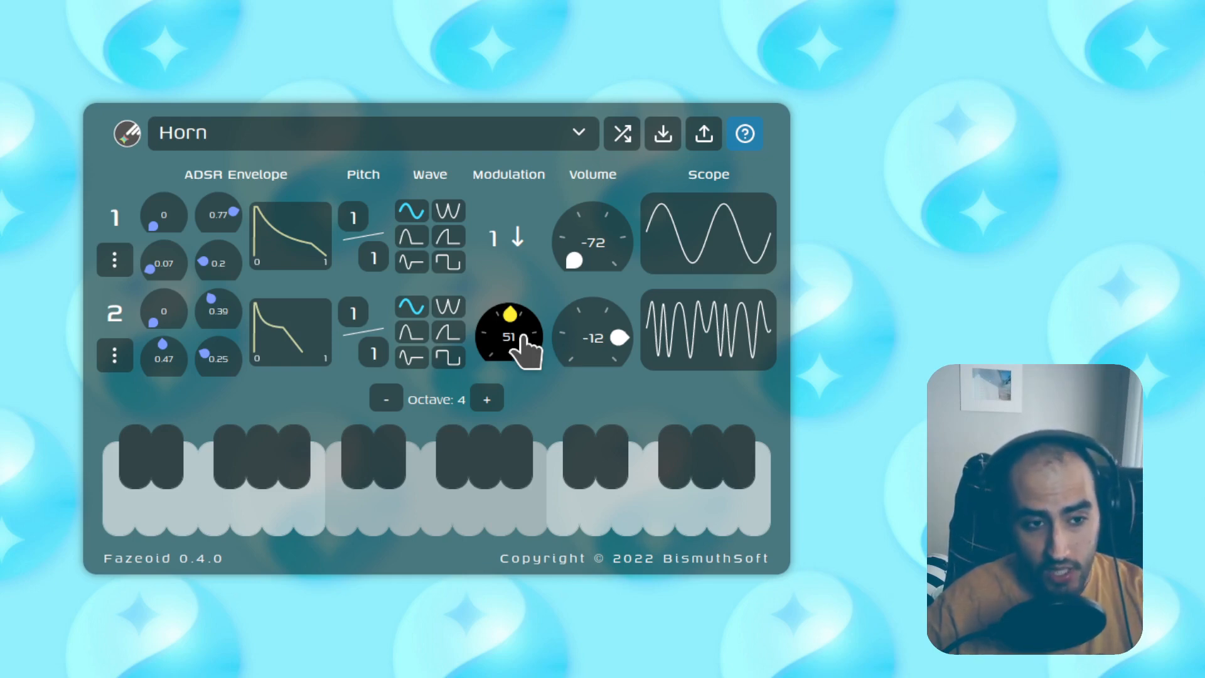
Step: Insert a new oscillator above oscillator 1, giving the patch three oscillators
{"action": "left_click", "coordinate": [115, 260]}
{"action": "left_click", "coordinate": [145, 301]}
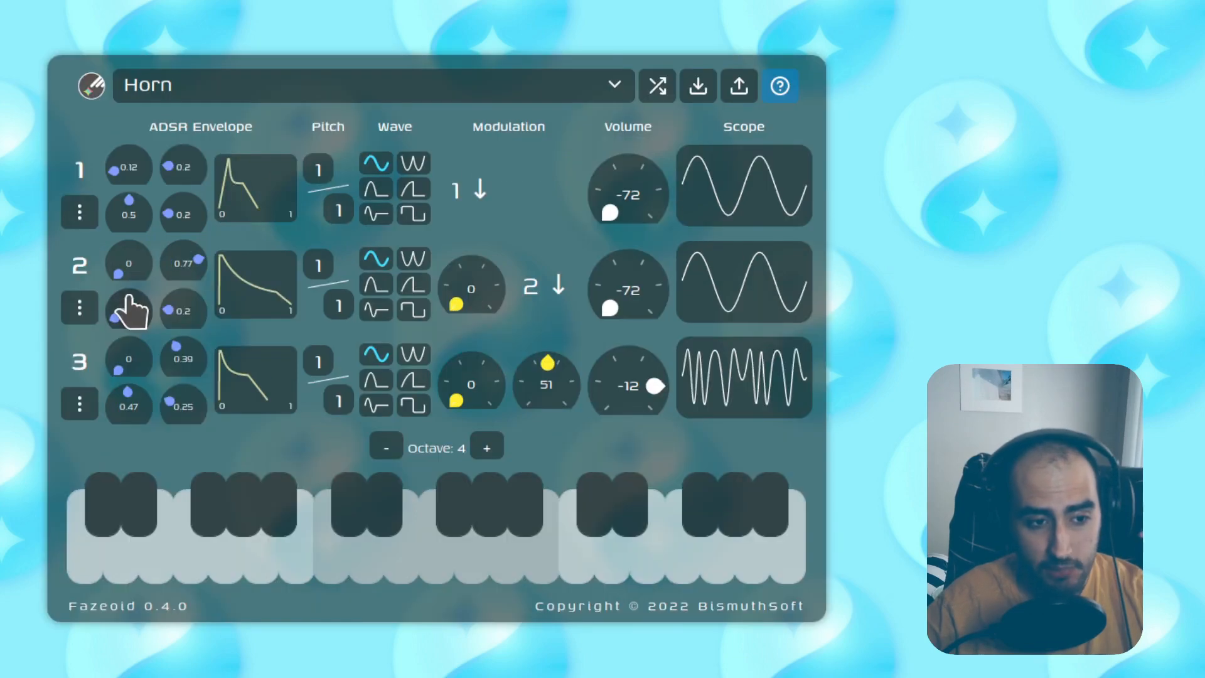
{"action": "left_click_drag", "start_coordinate": [129, 296], "coordinate": [267, 307]}
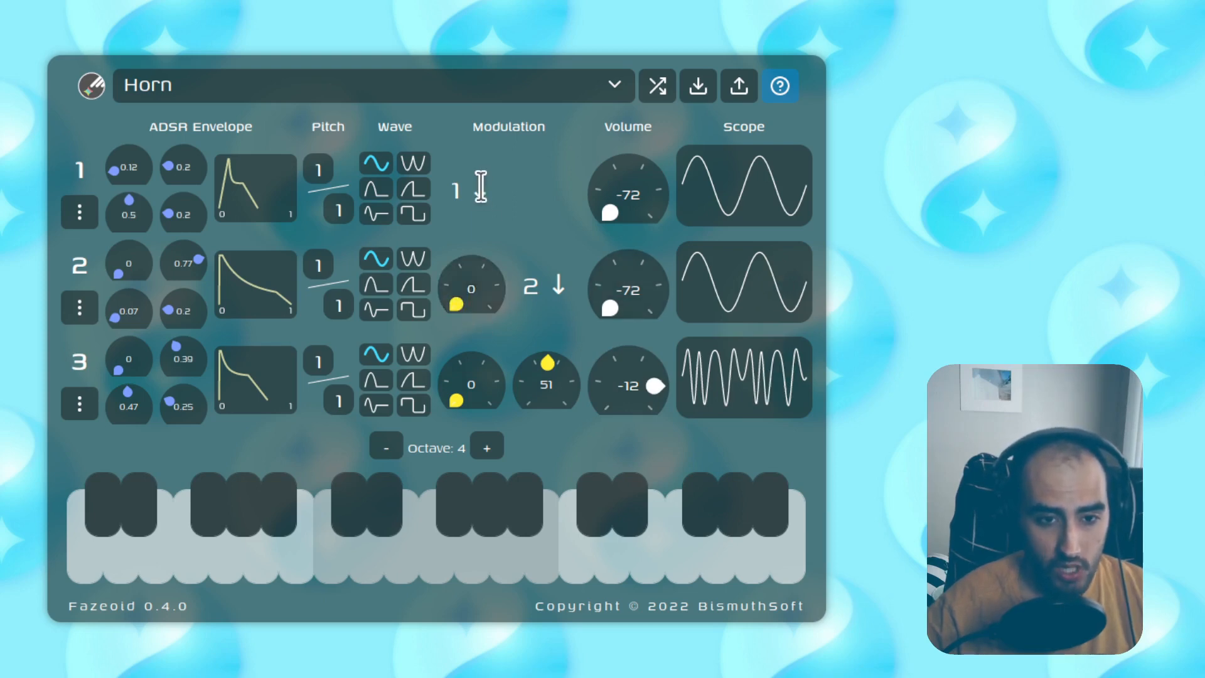
Step: Reset oscillator 3's second modulation, raise it to 49, and adjust oscillator 2's modulation
{"action": "double_click", "coordinate": [546, 379]}
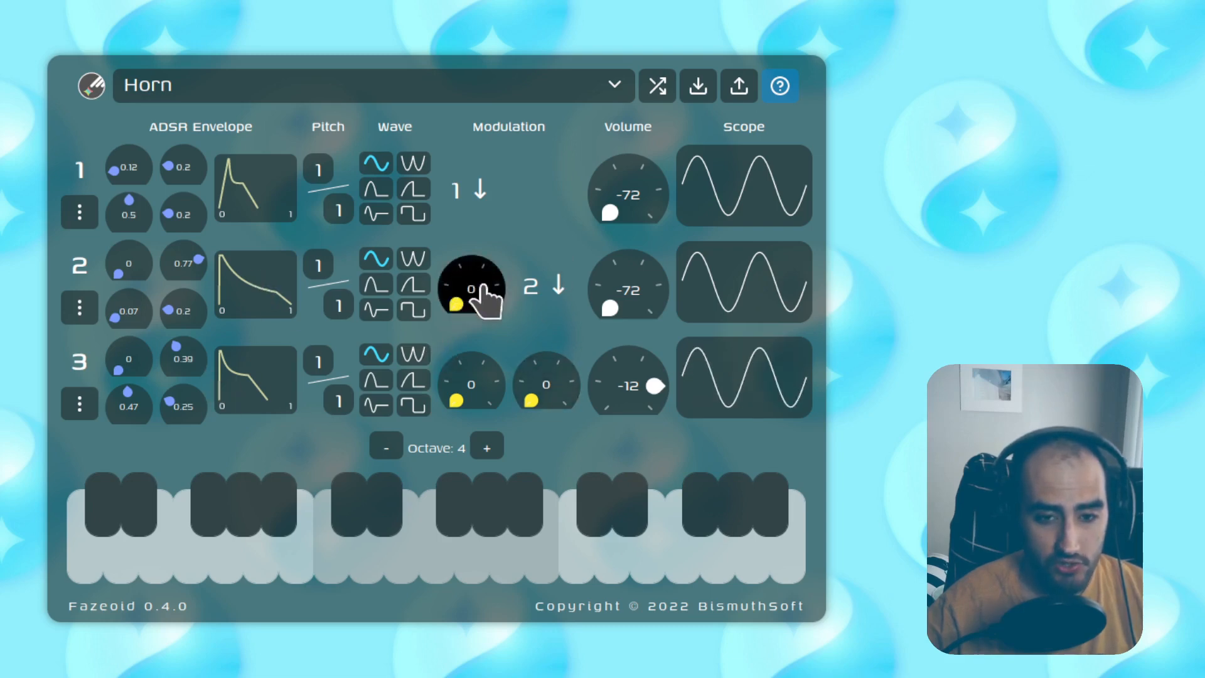
{"action": "mouse_move", "coordinate": [484, 301]}
{"action": "left_mouse_down"}
{"action": "mouse_move", "coordinate": [484, 265]}
{"action": "mouse_move", "coordinate": [484, 278]}
{"action": "left_mouse_up"}
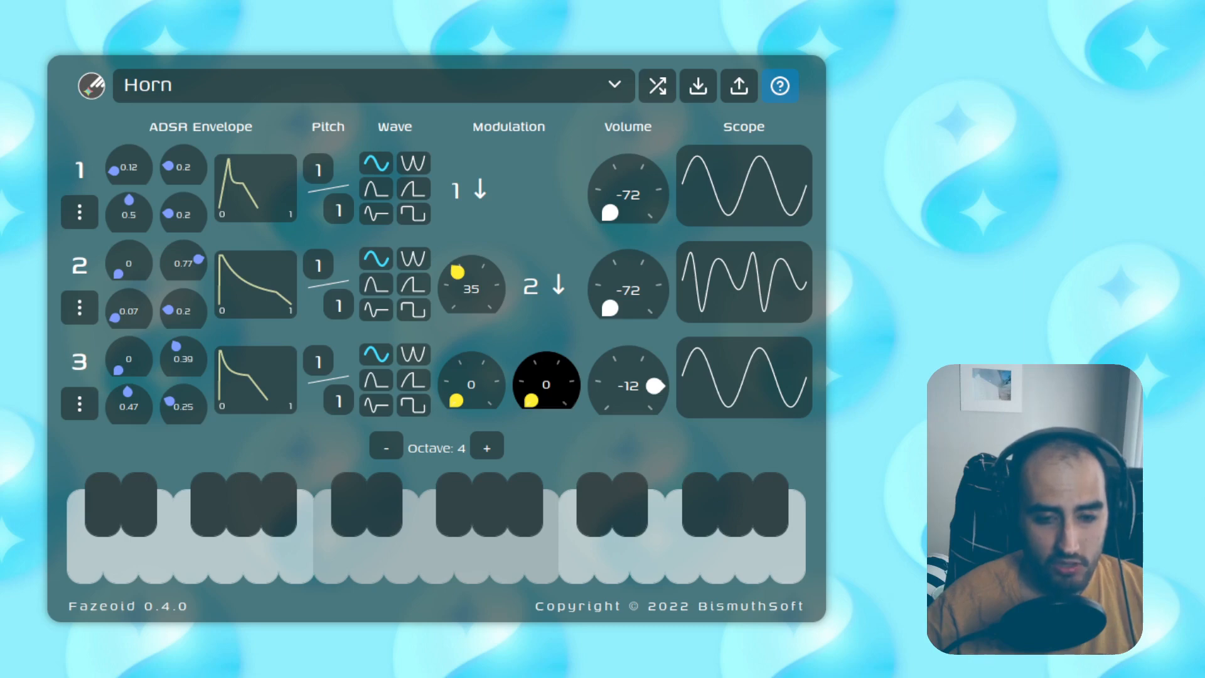
{"action": "left_click_drag", "start_coordinate": [545, 383], "coordinate": [546, 364]}
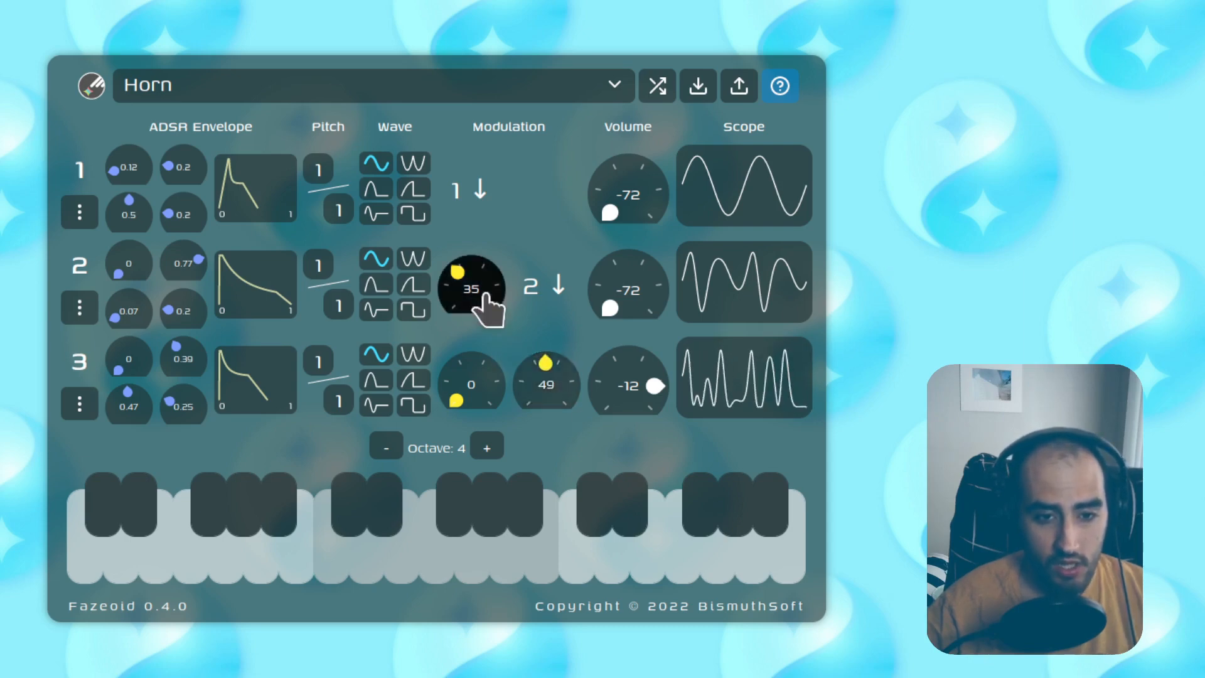
{"action": "mouse_move", "coordinate": [482, 292]}
{"action": "left_mouse_down"}
{"action": "mouse_move", "coordinate": [482, 314]}
{"action": "mouse_move", "coordinate": [482, 289]}
{"action": "left_mouse_up"}
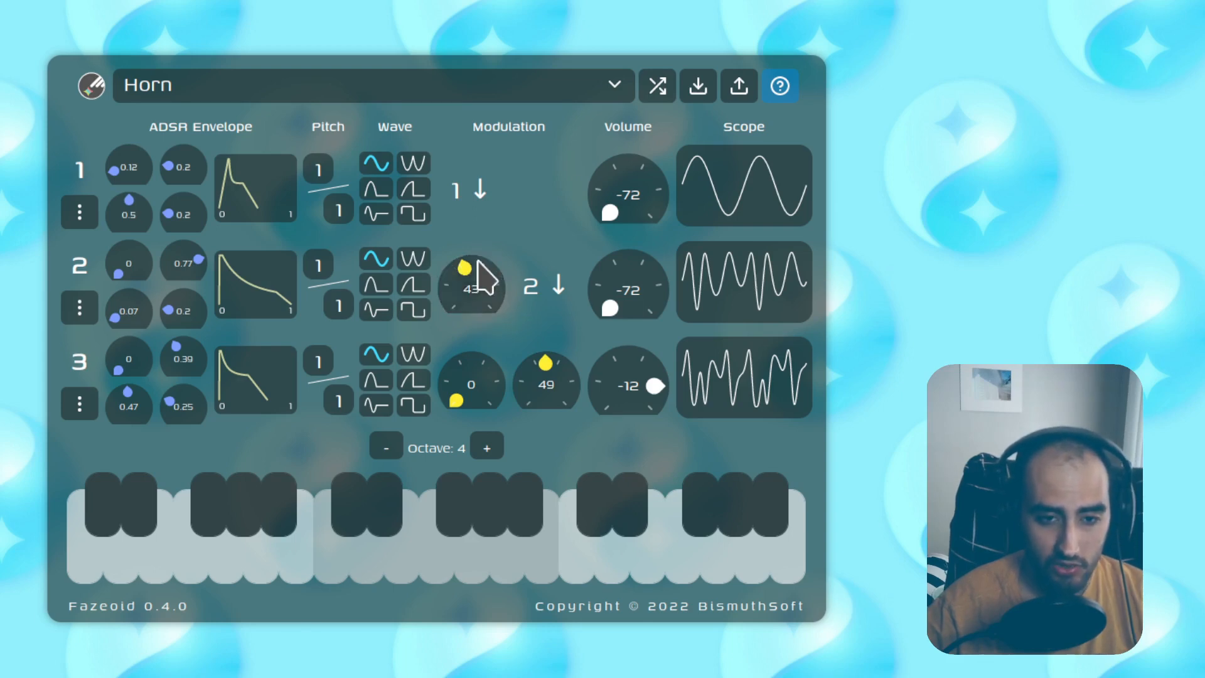
Step: Tune oscillator 2's modulation to about 75–78, oscillator 3's sustain to 0.99 and its second modulation to 67
{"action": "key", "text": "a"}
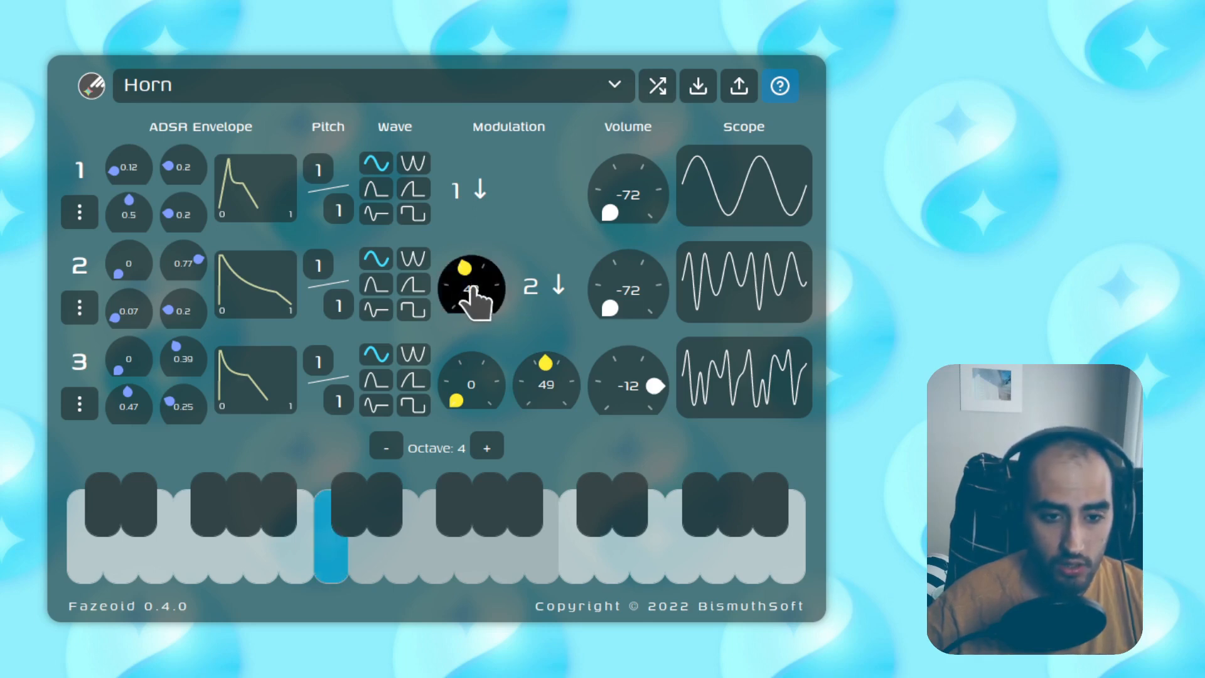
{"action": "mouse_move", "coordinate": [473, 290]}
{"action": "left_mouse_down"}
{"action": "mouse_move", "coordinate": [473, 247]}
{"action": "mouse_move", "coordinate": [473, 286]}
{"action": "left_mouse_up"}
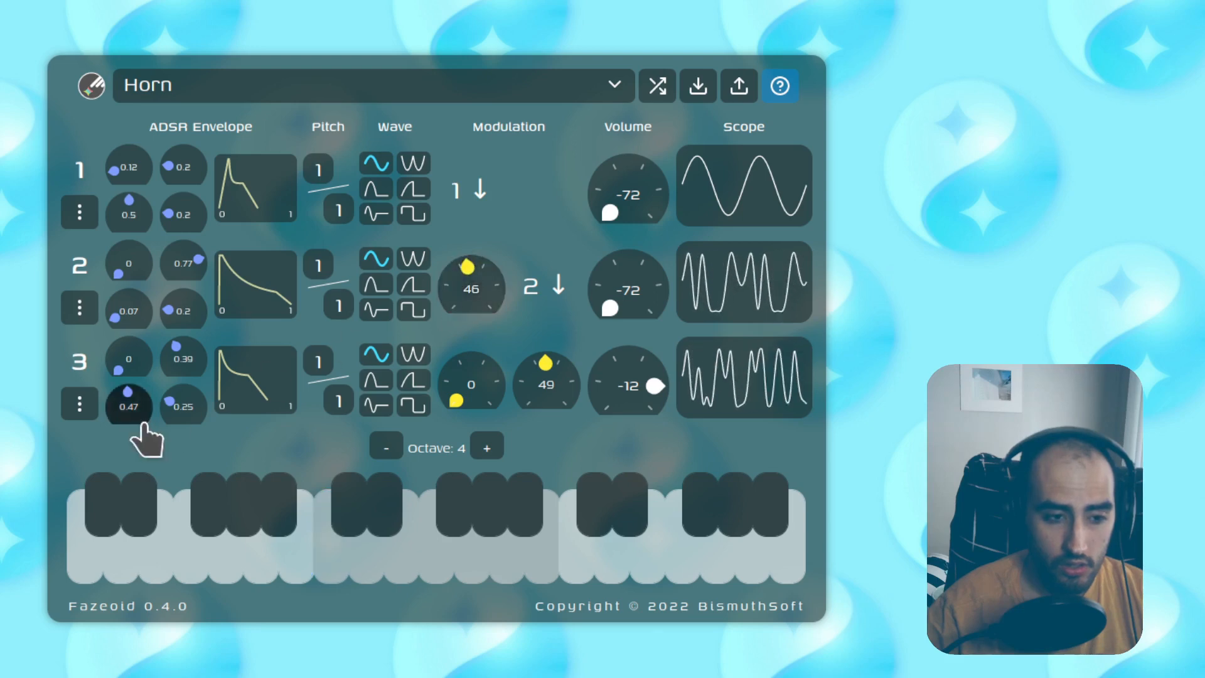
{"action": "left_click_drag", "start_coordinate": [143, 424], "coordinate": [143, 386]}
{"action": "key", "text": "a"}
{"action": "left_click_drag", "start_coordinate": [446, 304], "coordinate": [446, 265]}
{"action": "mouse_move", "coordinate": [546, 376]}
{"action": "left_mouse_down"}
{"action": "mouse_move", "coordinate": [545, 409]}
{"action": "mouse_move", "coordinate": [546, 354]}
{"action": "left_mouse_up"}
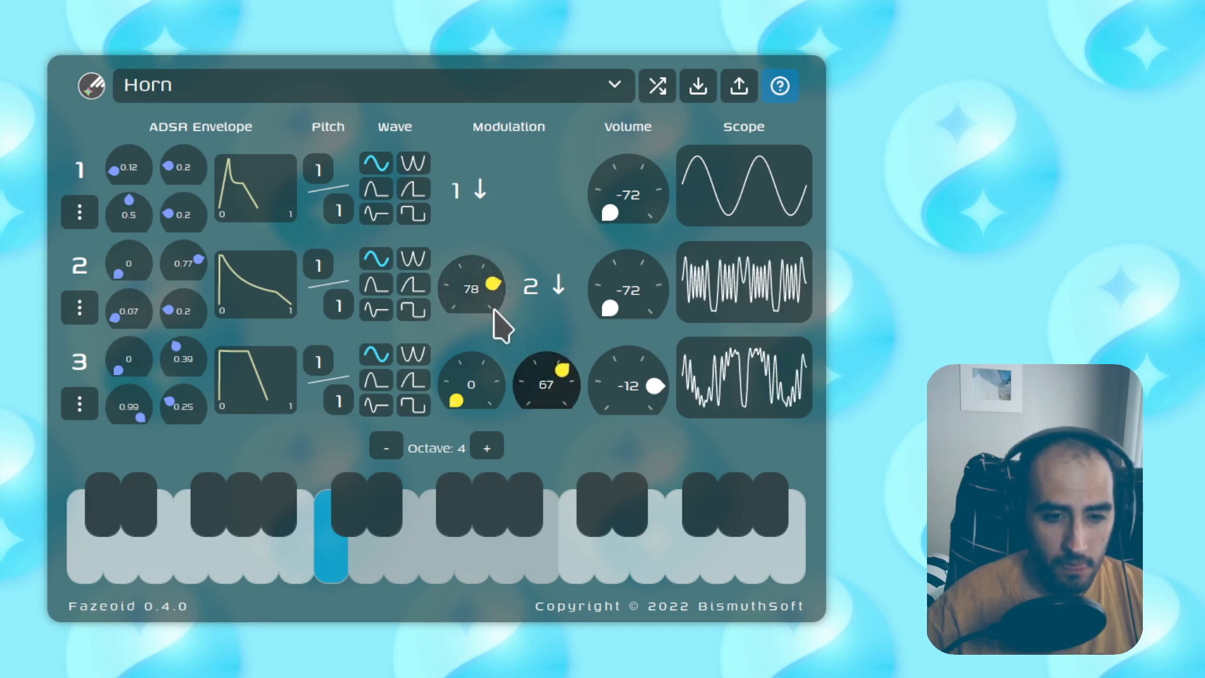
{"action": "mouse_move", "coordinate": [494, 309]}
{"action": "left_mouse_down"}
{"action": "mouse_move", "coordinate": [494, 351]}
{"action": "mouse_move", "coordinate": [494, 313]}
{"action": "left_mouse_up"}
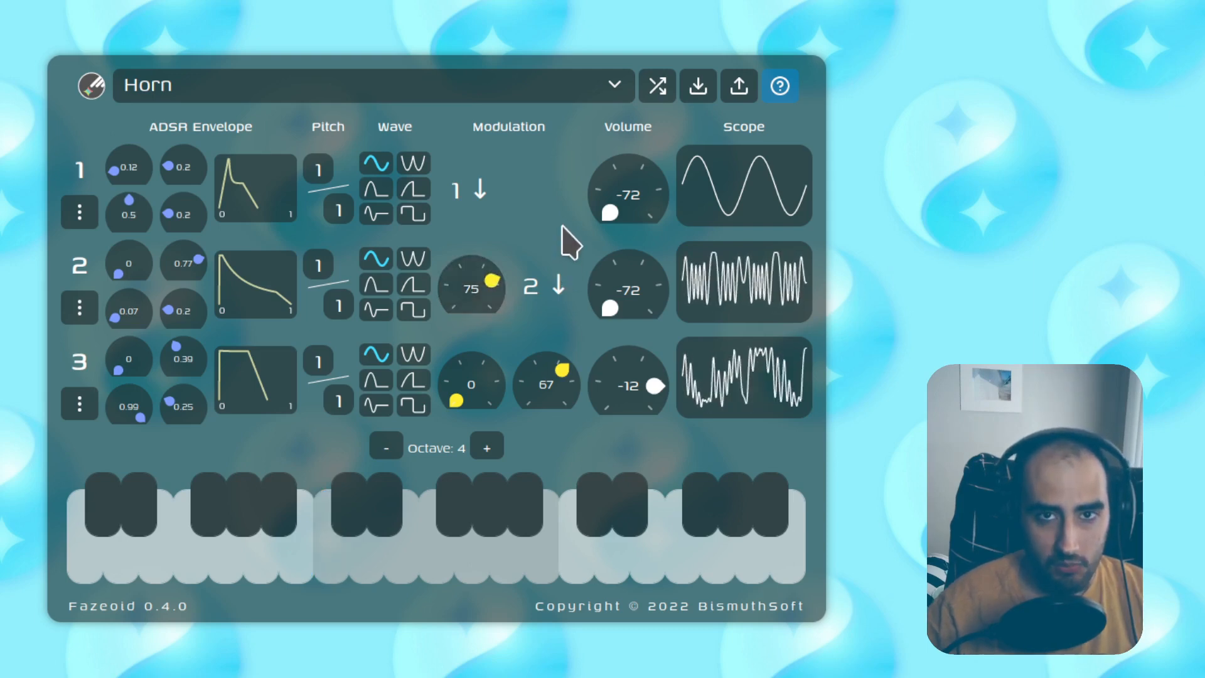
Step: Load the Super Bass preset and play several notes on the on-screen keyboard
{"action": "left_click", "coordinate": [468, 87]}
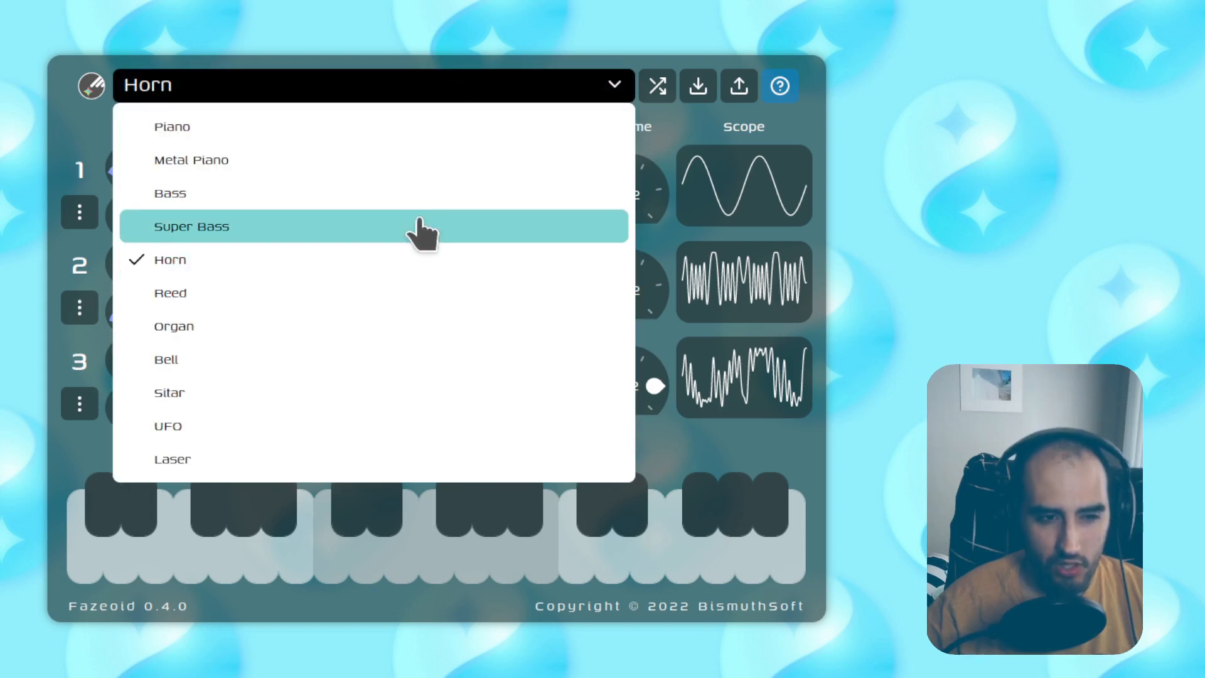
{"action": "left_click", "coordinate": [419, 226]}
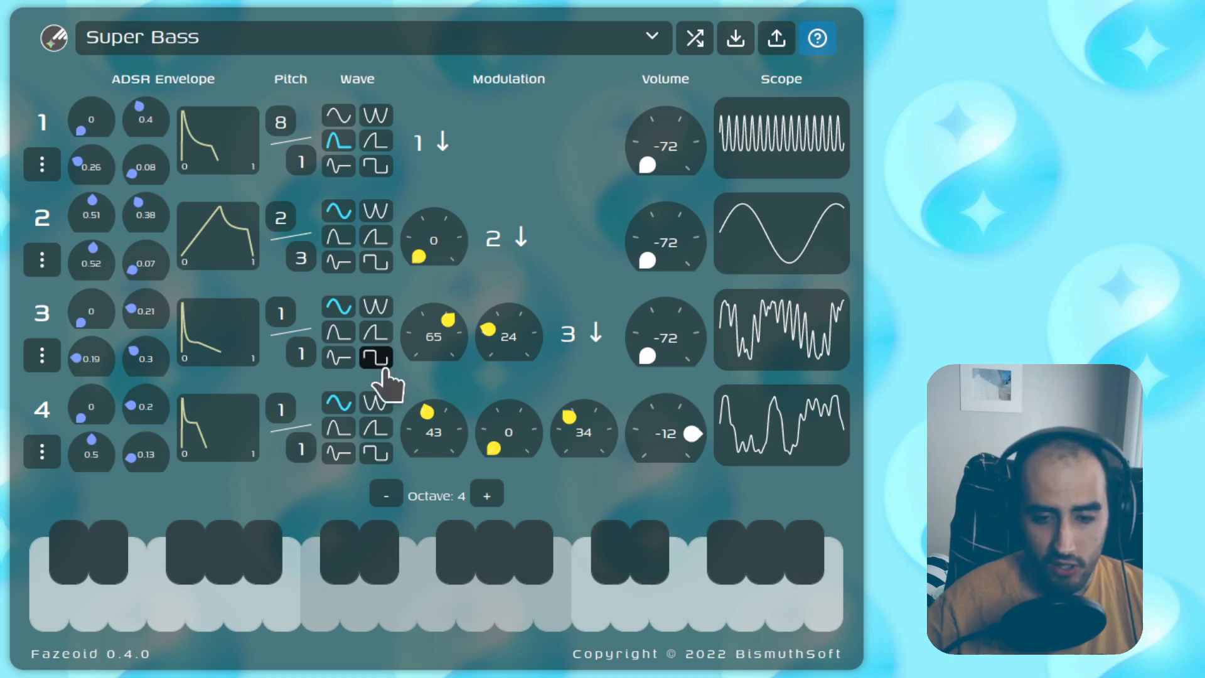
{"action": "left_click_drag", "start_coordinate": [322, 612], "coordinate": [350, 565]}
{"action": "left_click", "coordinate": [317, 619]}
{"action": "left_click", "coordinate": [384, 567]}
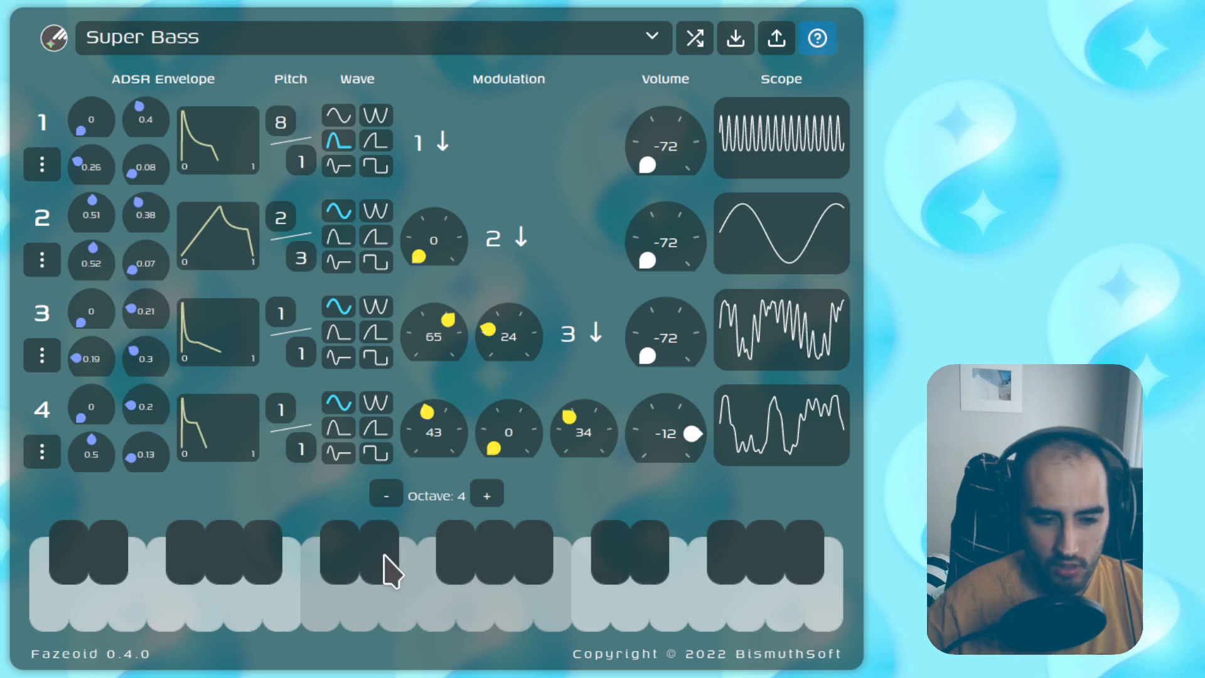
{"action": "left_click", "coordinate": [358, 597]}
Step: Remove oscillator 2 from the Super Bass patch
{"action": "left_click", "coordinate": [312, 621]}
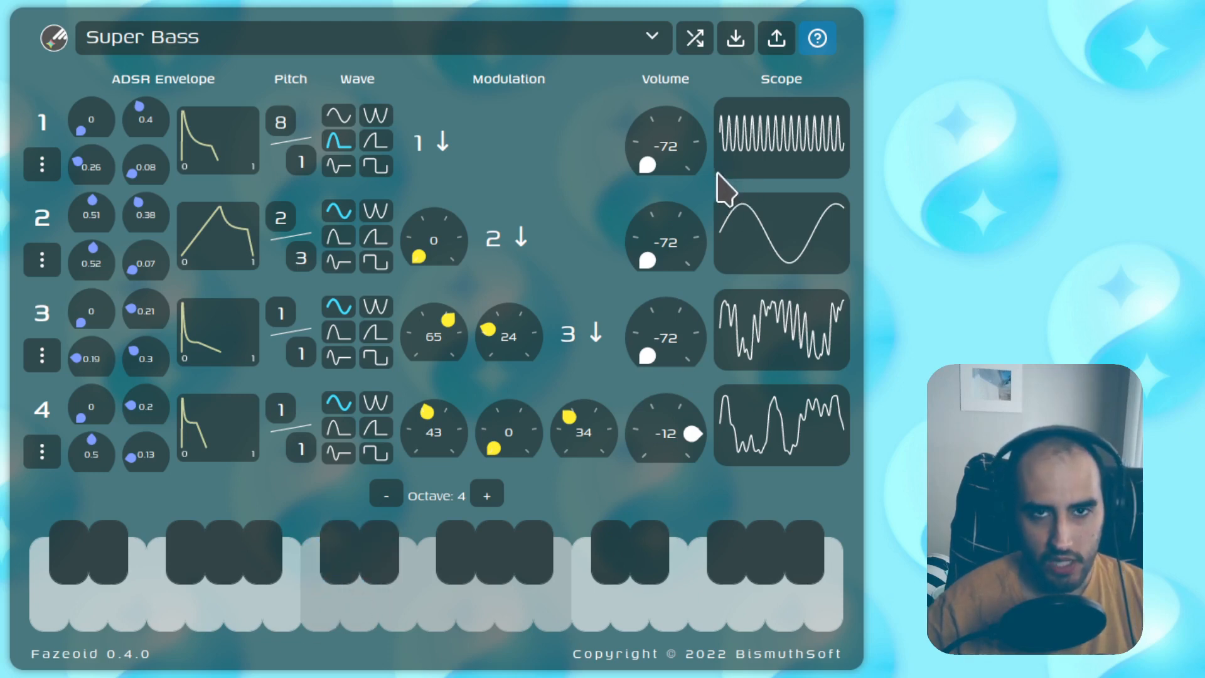
{"action": "left_click", "coordinate": [42, 259]}
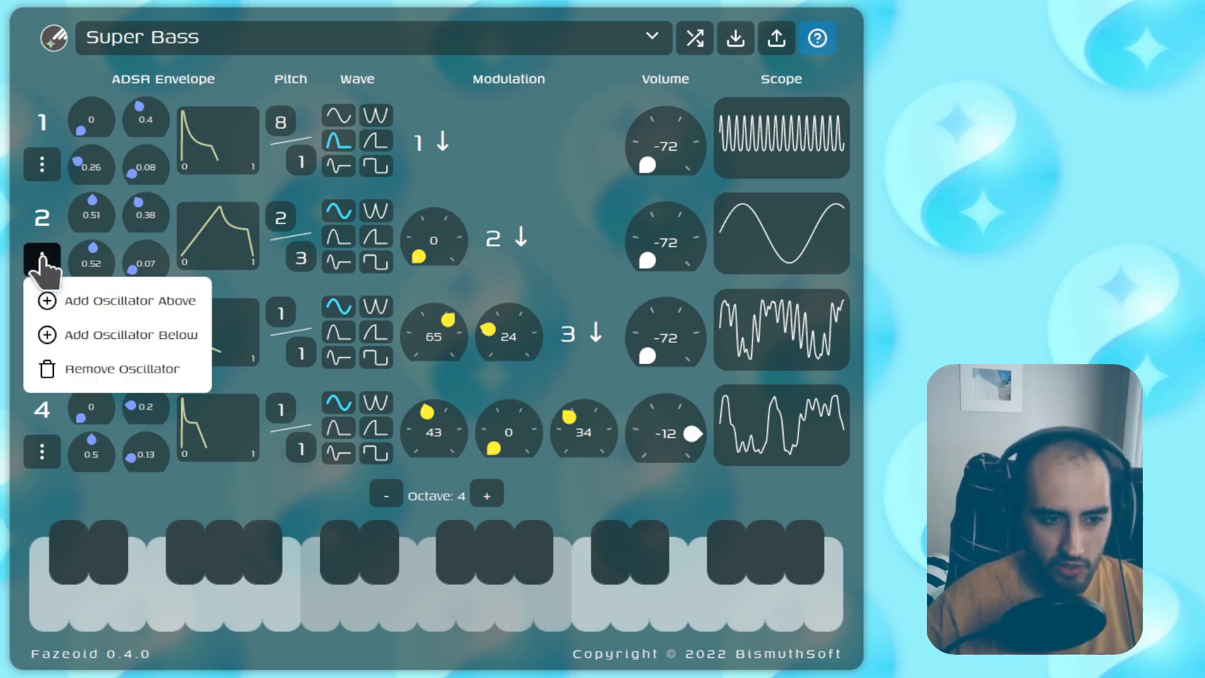
{"action": "left_click", "coordinate": [87, 375]}
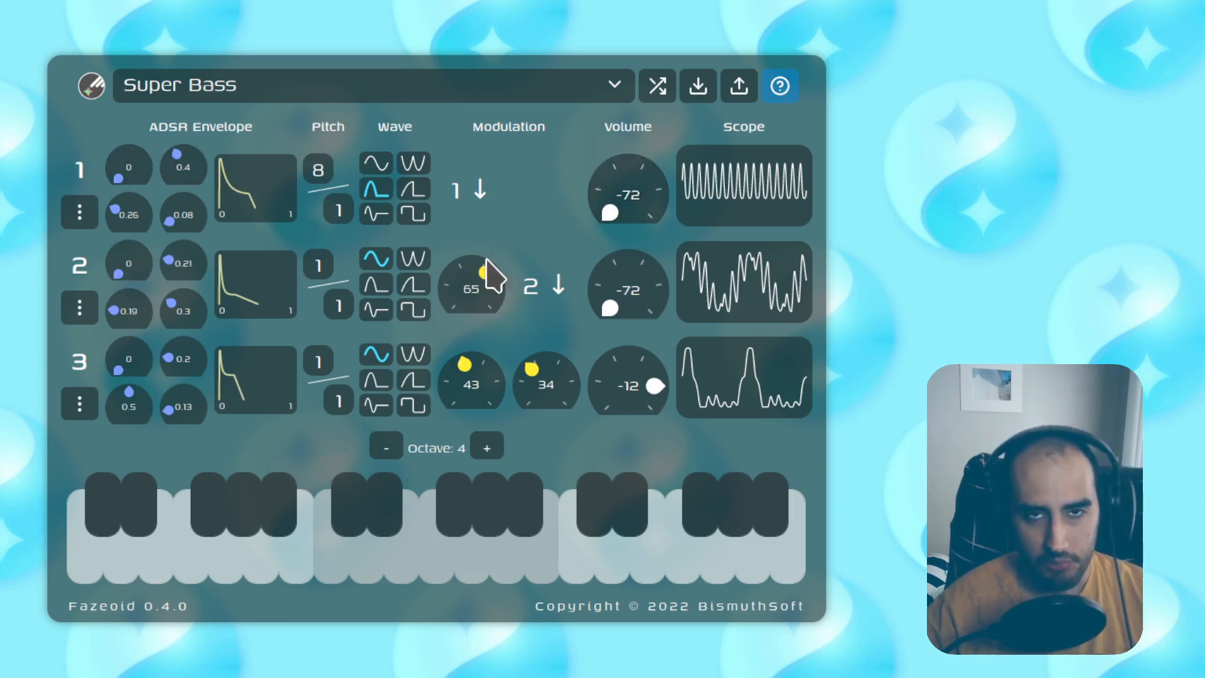
{"action": "left_click_drag", "start_coordinate": [505, 574], "coordinate": [337, 565]}
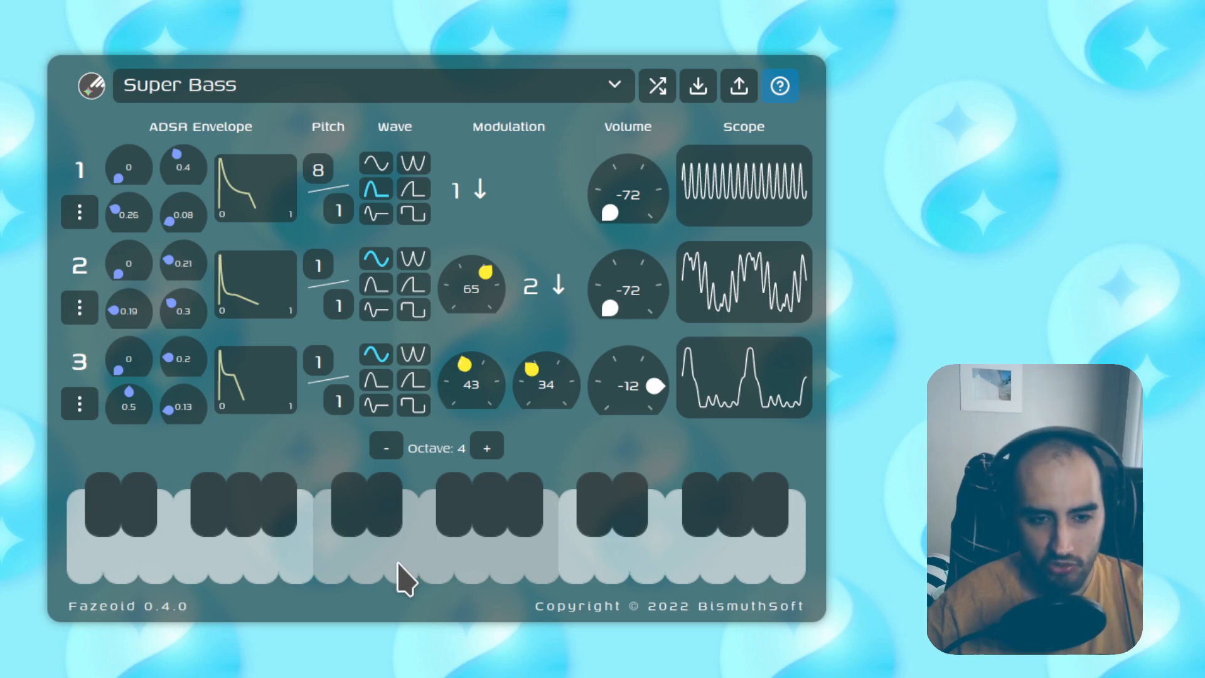
{"action": "left_click_drag", "start_coordinate": [397, 550], "coordinate": [321, 558]}
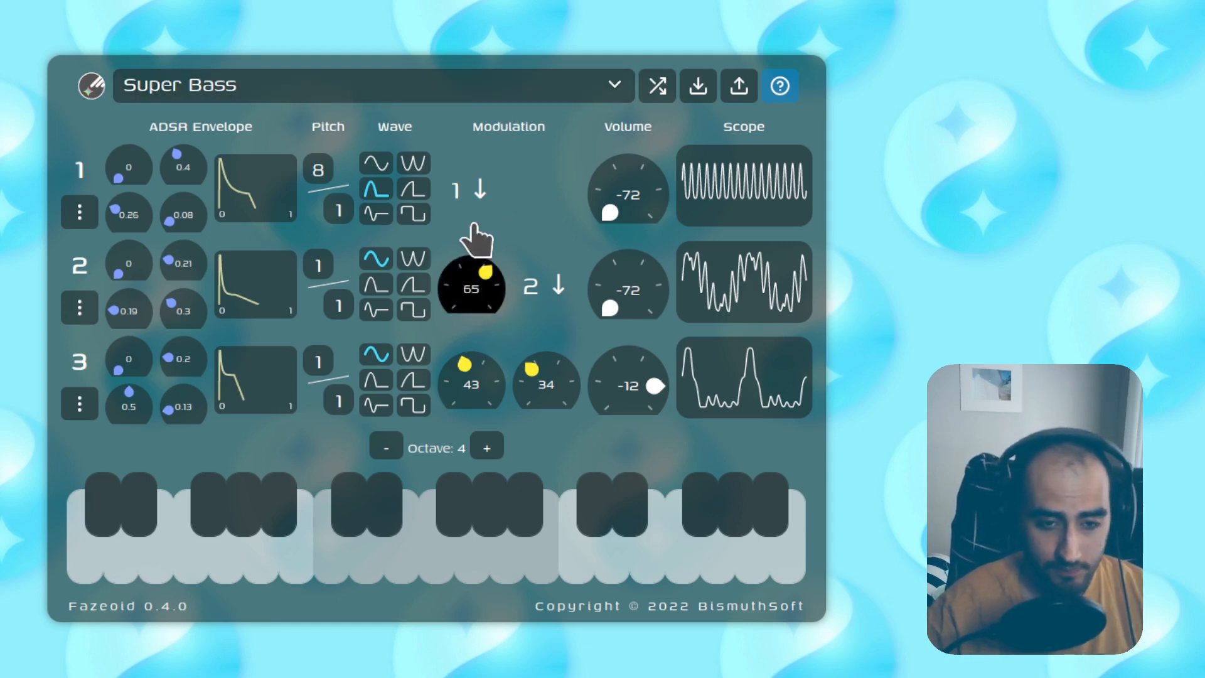
Step: Select Piano from the preset list
{"action": "left_click", "coordinate": [426, 82]}
{"action": "left_click", "coordinate": [425, 123]}
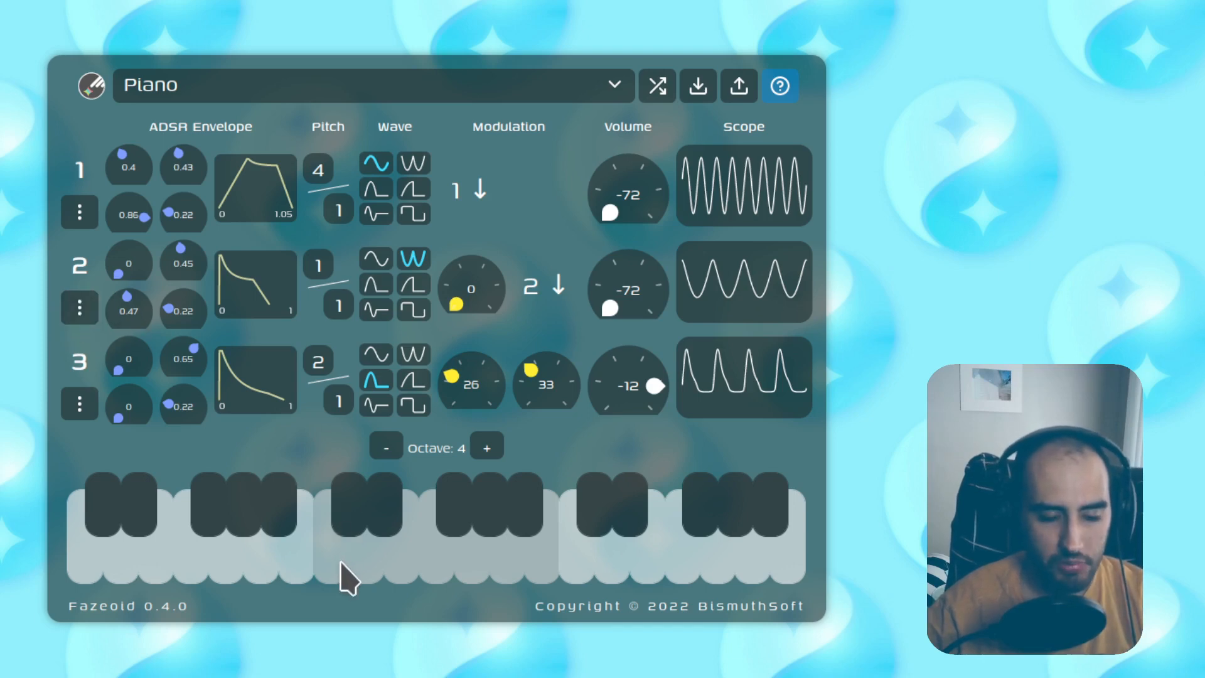
{"action": "key", "text": "q"}
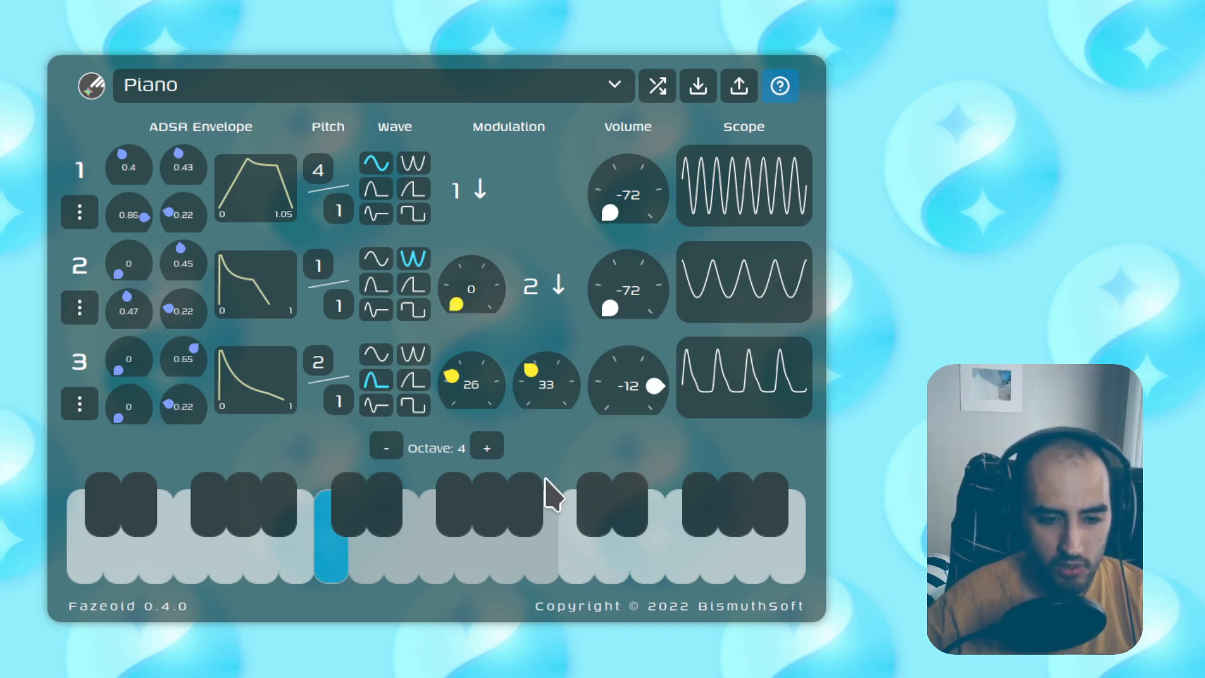
{"action": "key", "text": "y"}
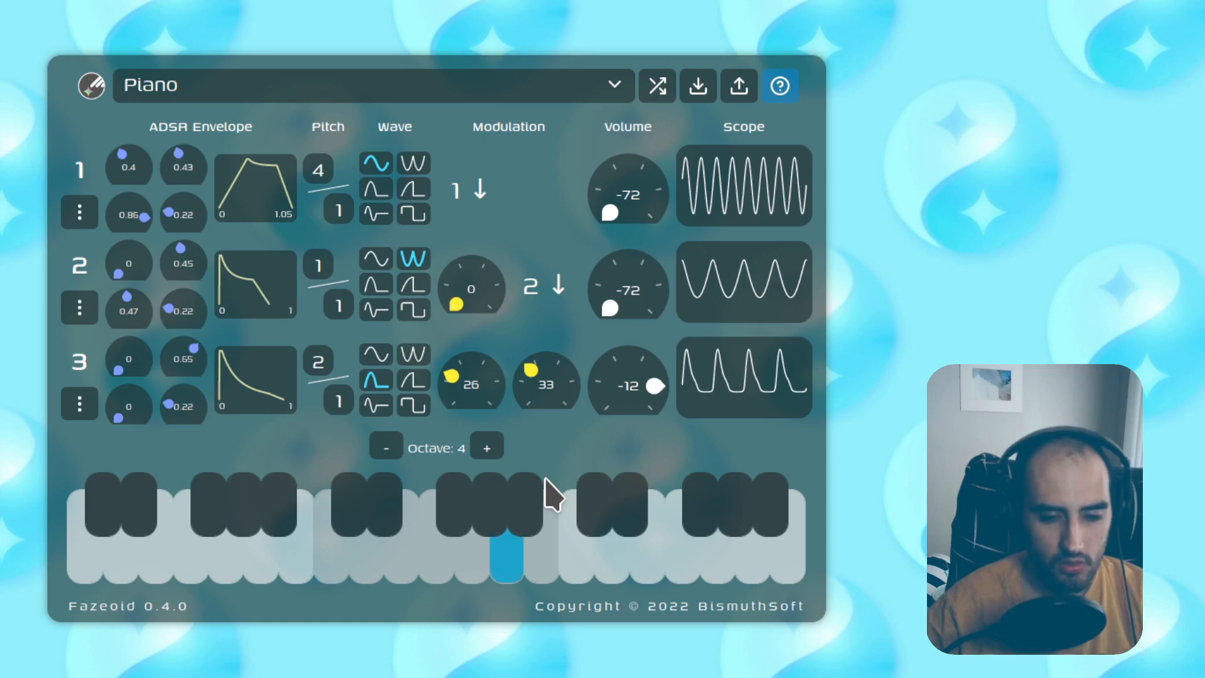
{"action": "key", "text": "r"}
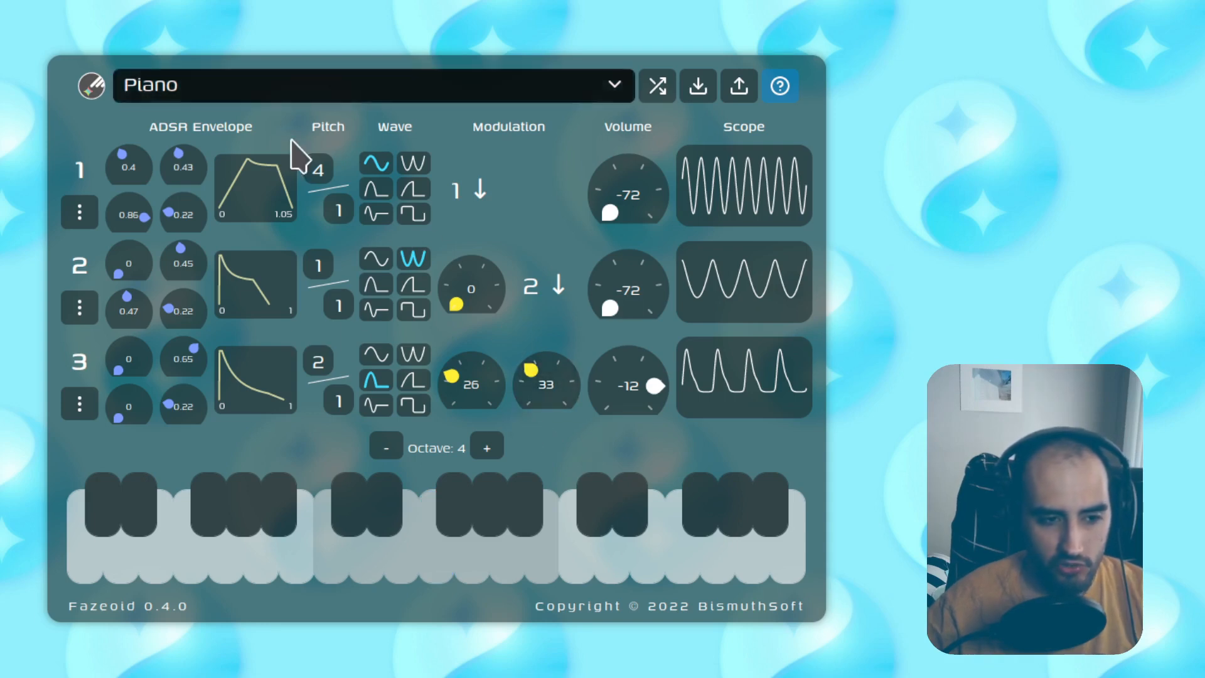
{"action": "left_click_drag", "start_coordinate": [547, 384], "coordinate": [561, 458]}
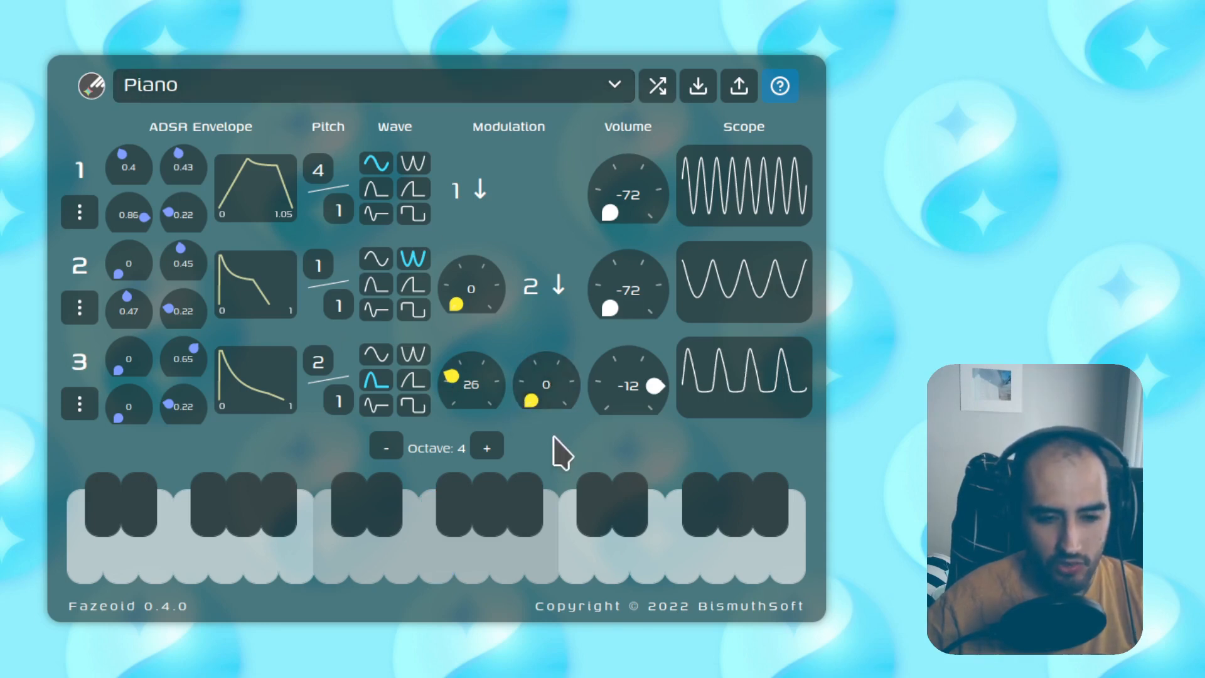
{"action": "key", "text": "t"}
{"action": "key", "text": "e"}
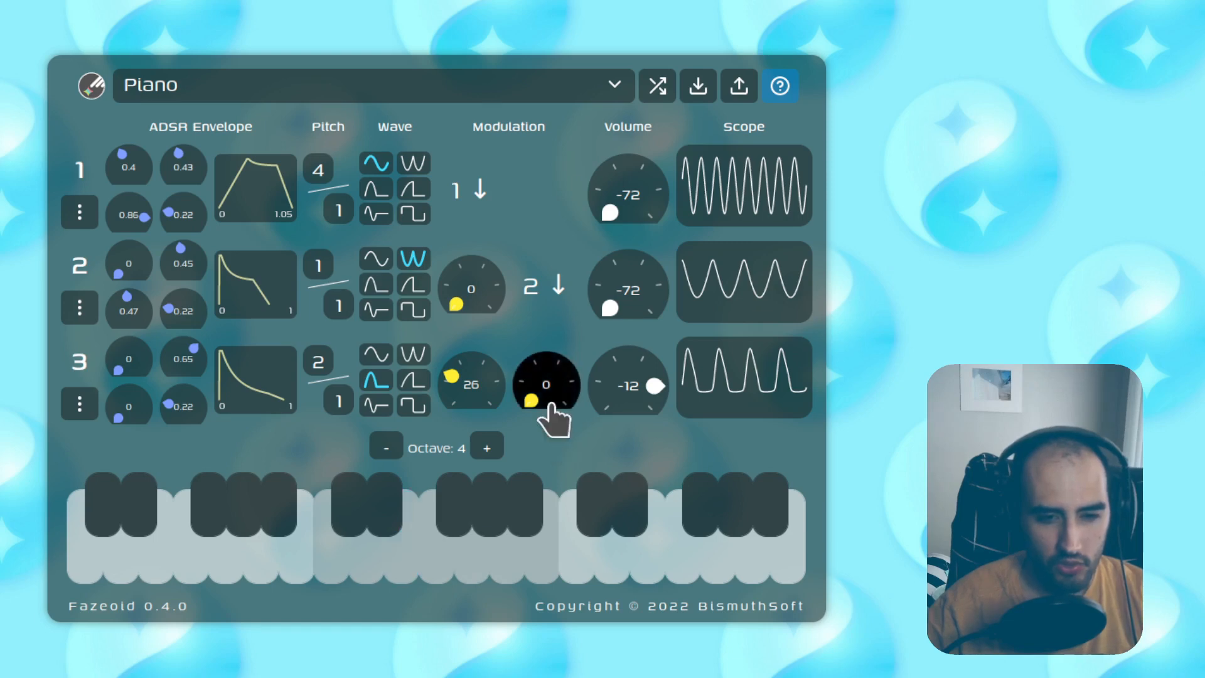
{"action": "left_click_drag", "start_coordinate": [476, 380], "coordinate": [483, 407]}
{"action": "double_click", "coordinate": [544, 384]}
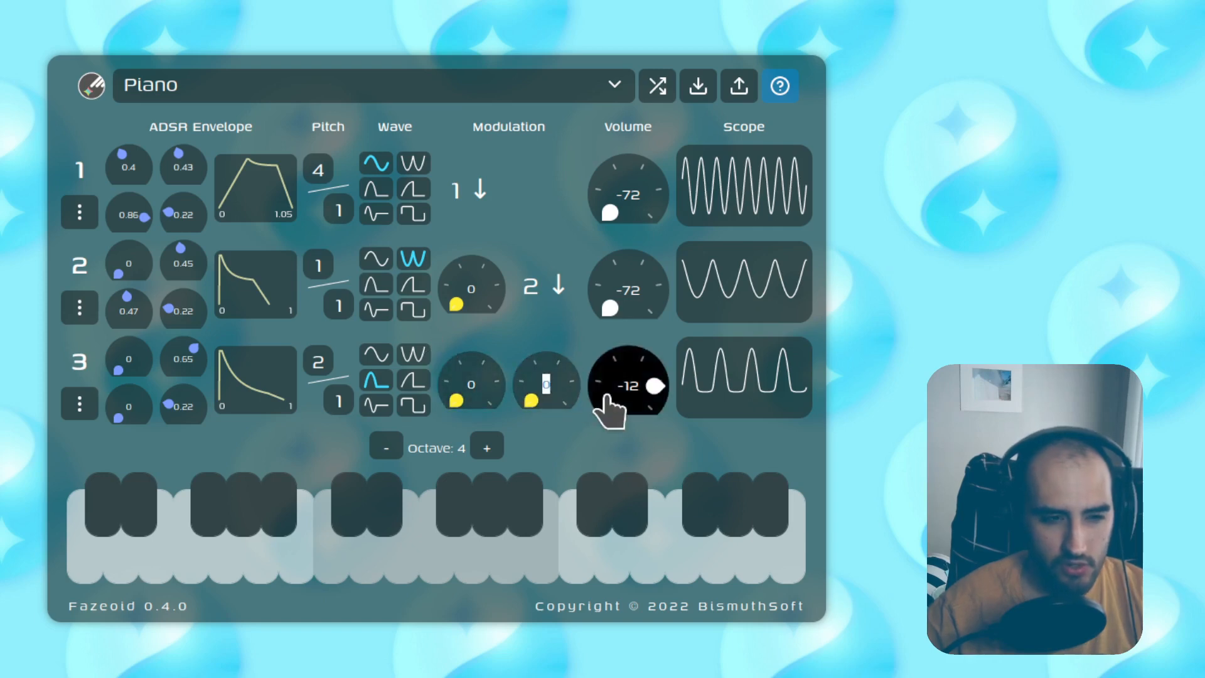
{"action": "type", "text": "33"}
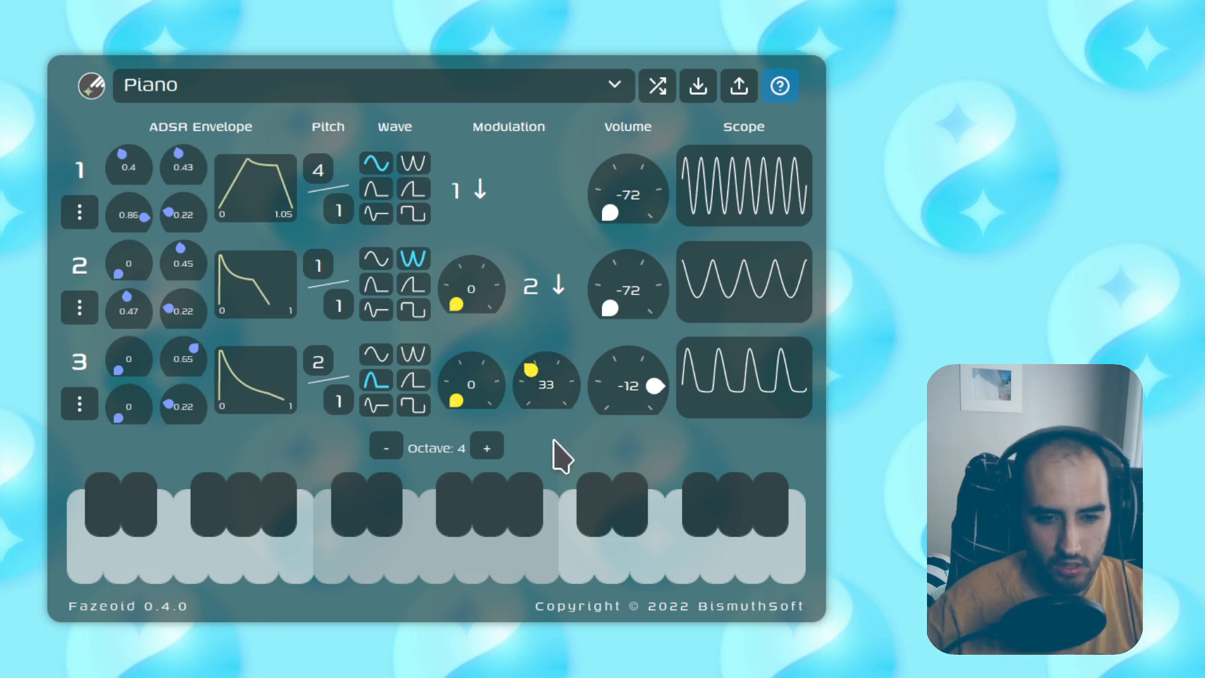
{"action": "type", "text": "fd"}
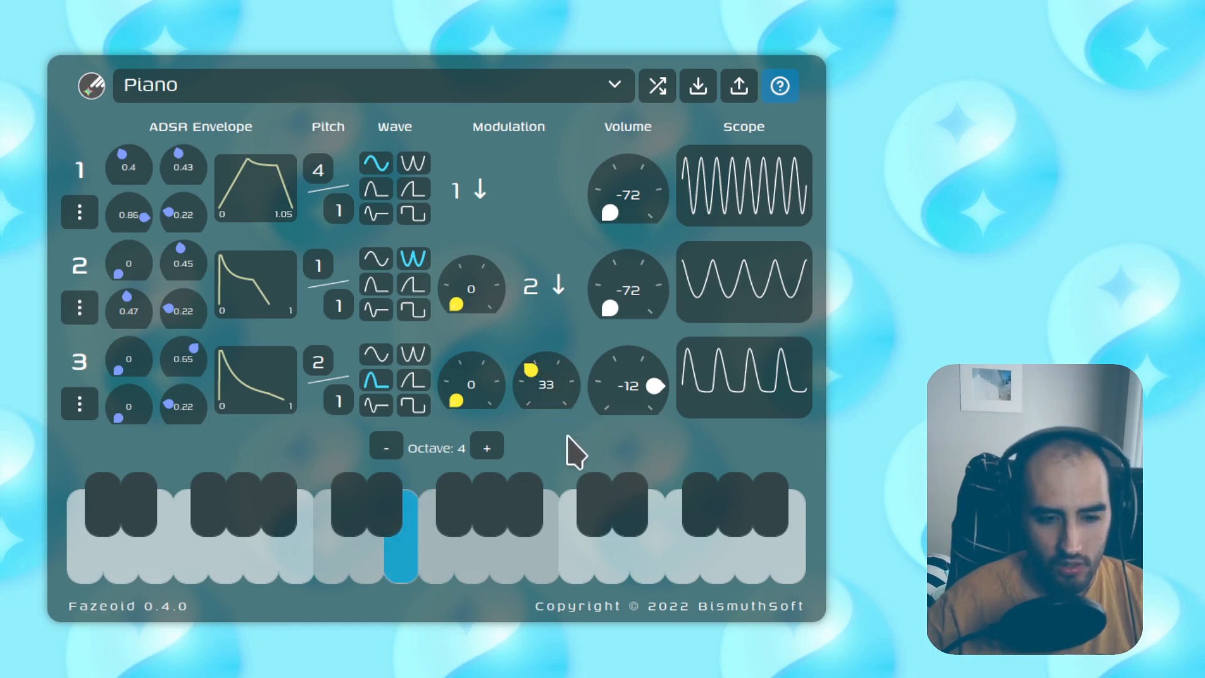
{"action": "type", "text": "h"}
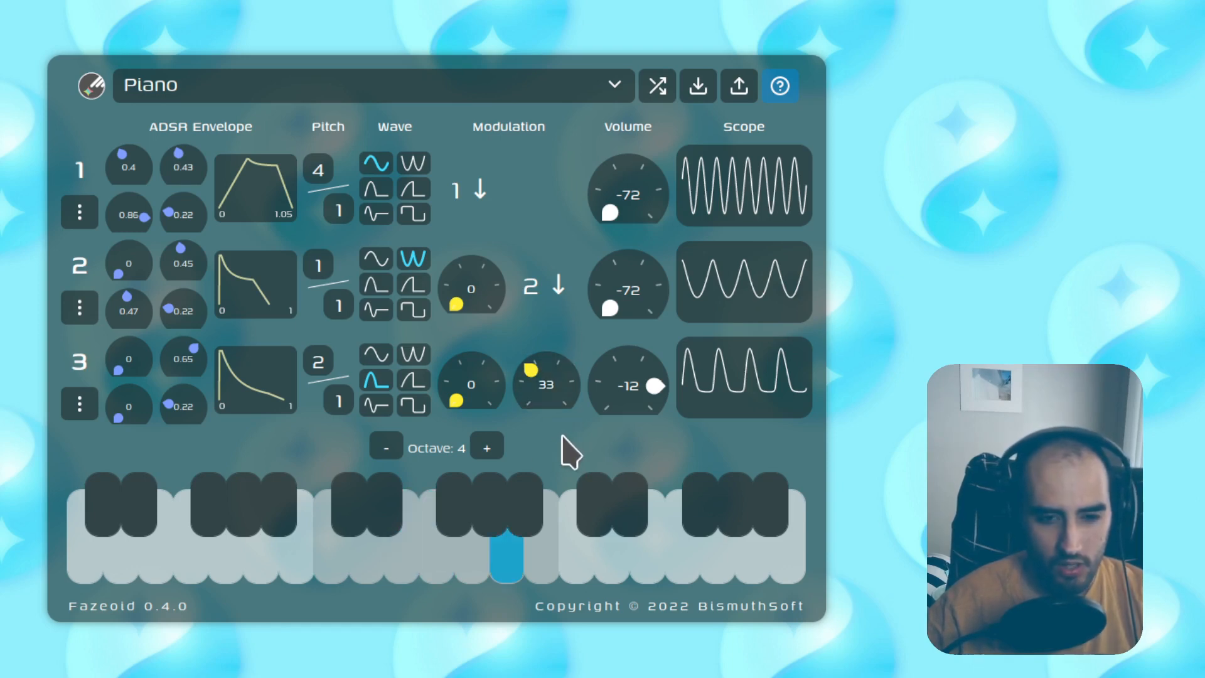
{"action": "double_click", "coordinate": [472, 388]}
{"action": "type", "text": "26"}
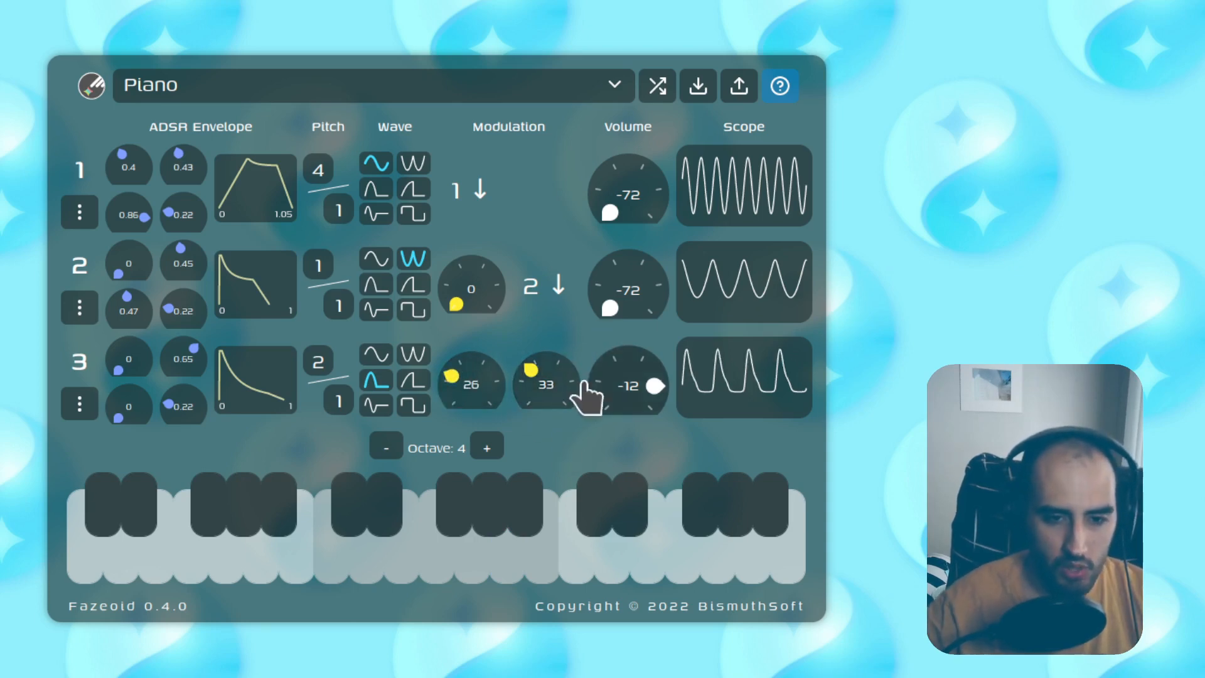
{"action": "key", "text": "g"}
{"action": "key", "text": "d"}
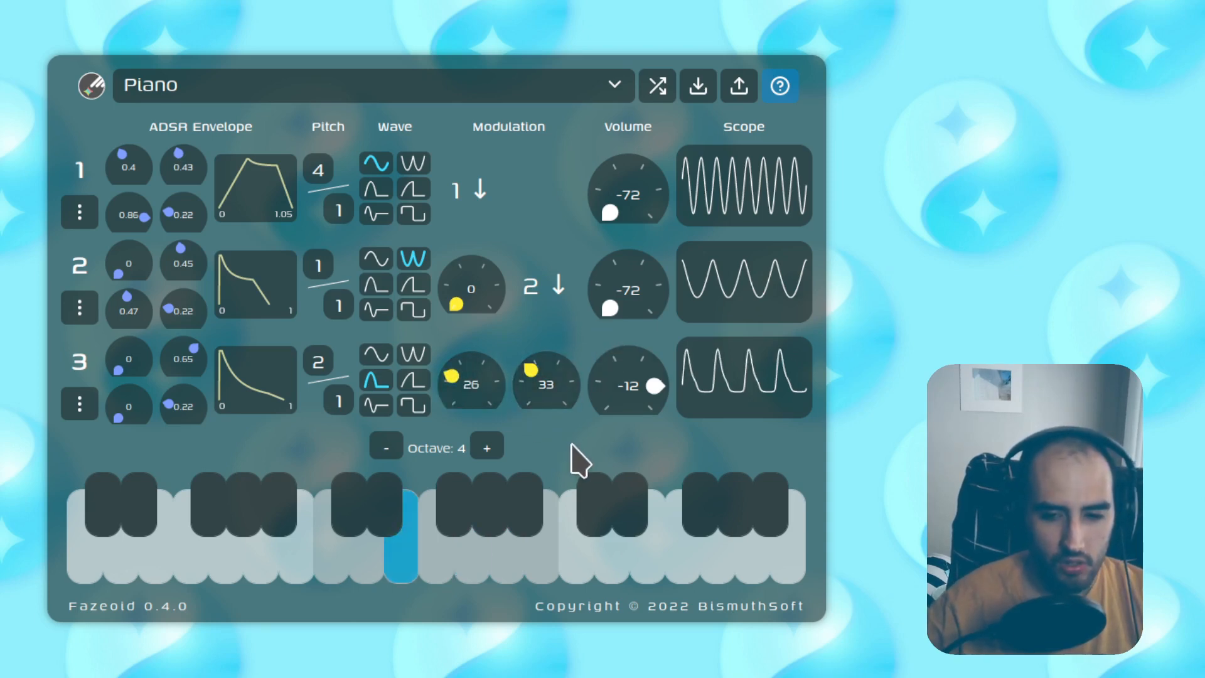
{"action": "key", "text": "a"}
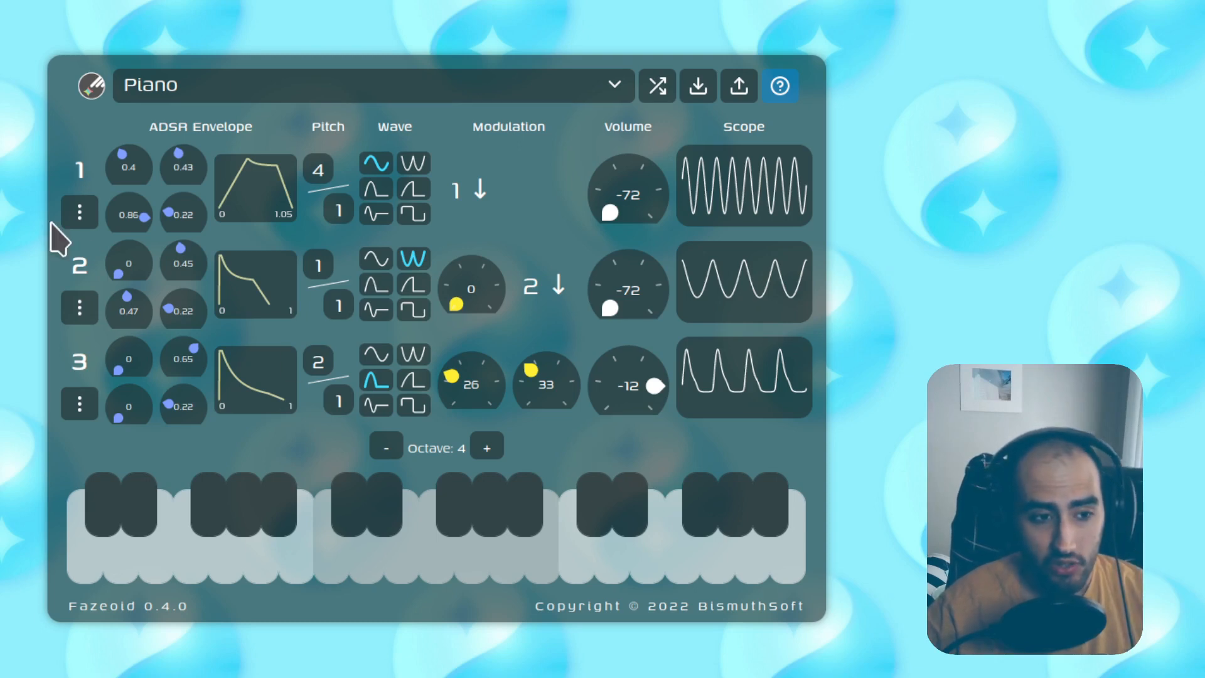
Step: Open oscillator 1's options menu and close it without changing anything
{"action": "left_click", "coordinate": [83, 215]}
{"action": "left_click", "coordinate": [87, 219]}
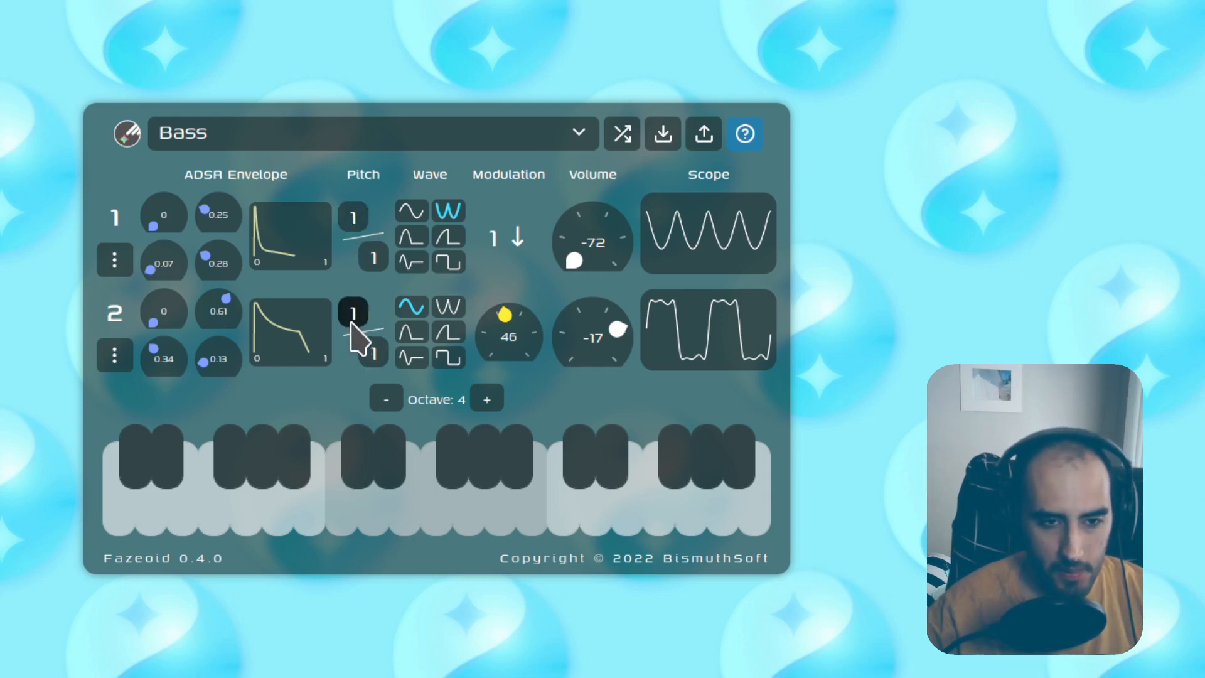
Step: Try different pitch ratios on operator 1 while auditioning the bass on the keyboard
{"action": "left_click", "coordinate": [355, 219]}
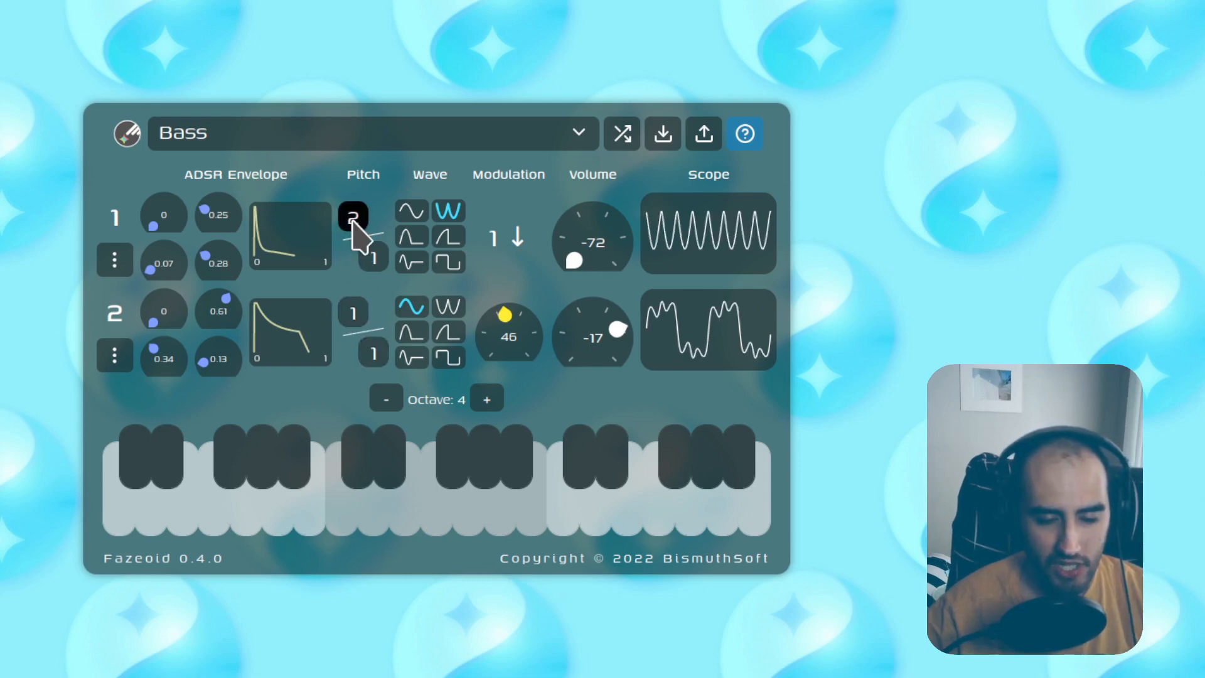
{"action": "left_click_drag", "start_coordinate": [353, 219], "coordinate": [353, 237]}
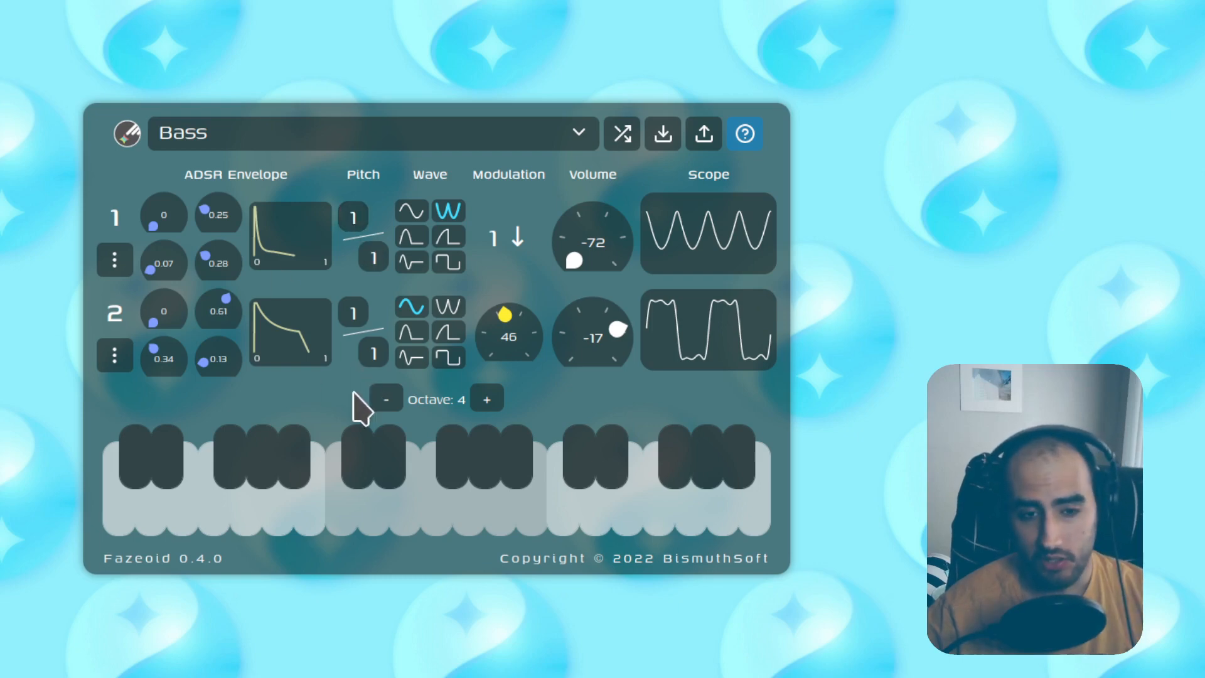
{"action": "left_click_drag", "start_coordinate": [353, 218], "coordinate": [374, 266]}
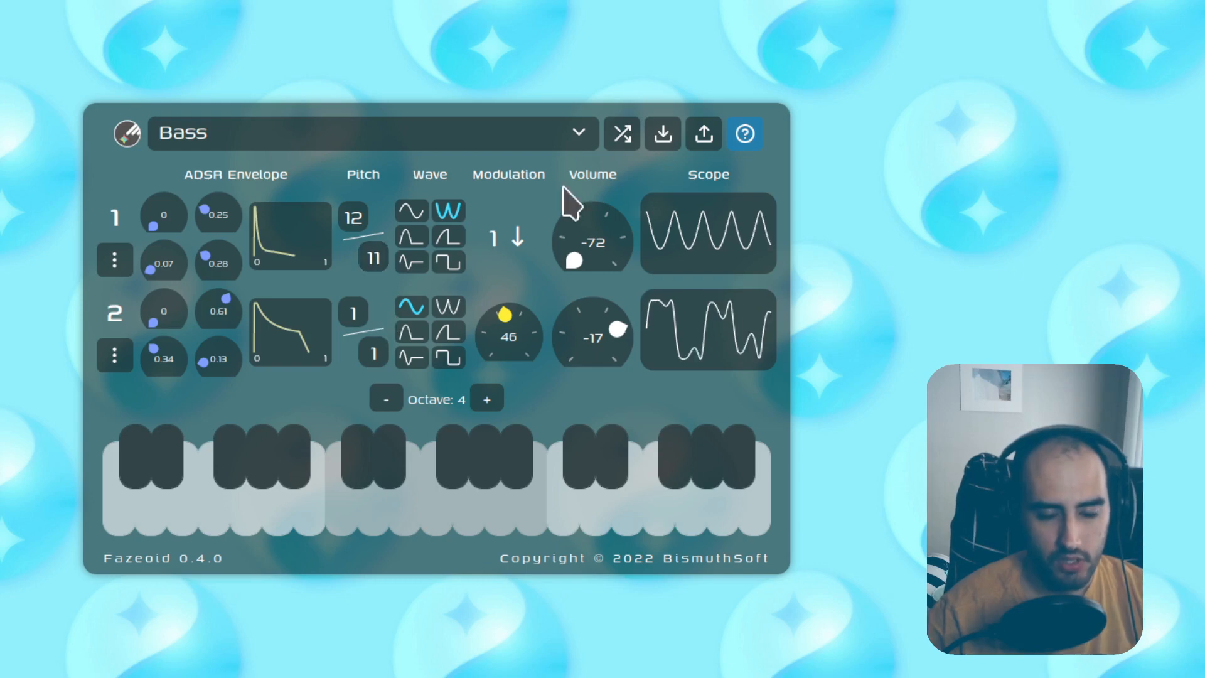
{"action": "key", "text": "q"}
{"action": "key", "text": "t"}
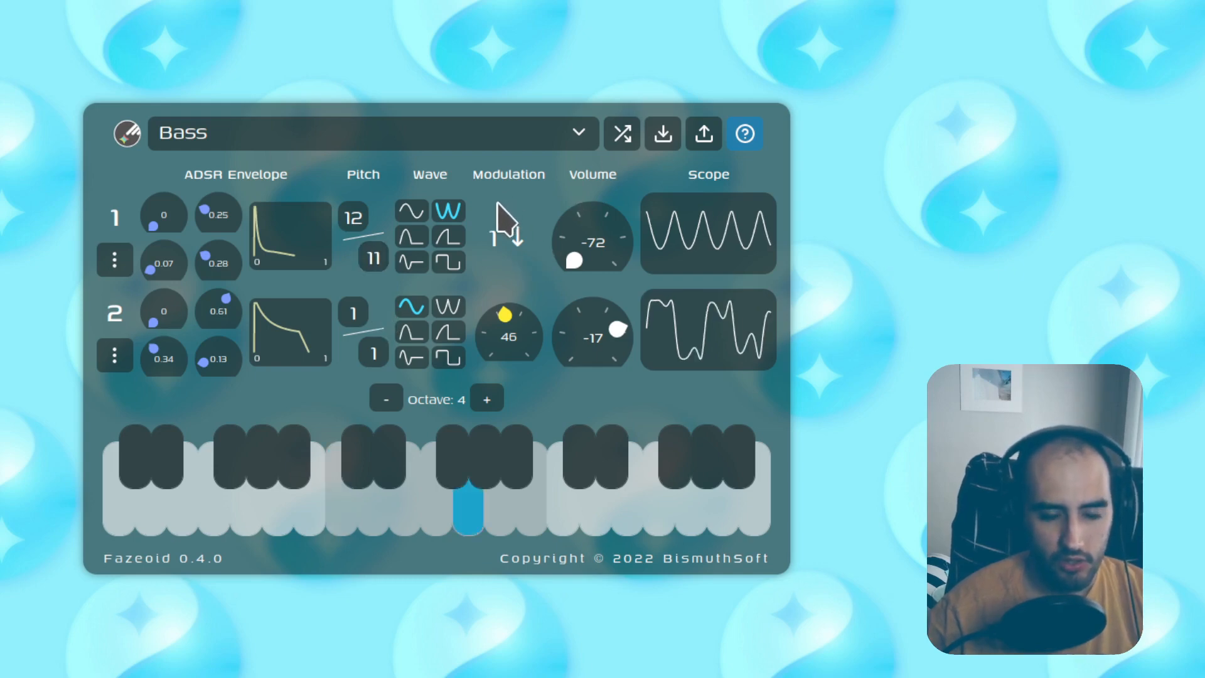
{"action": "key", "text": "e"}
{"action": "key", "text": "w"}
{"action": "key", "text": "y"}
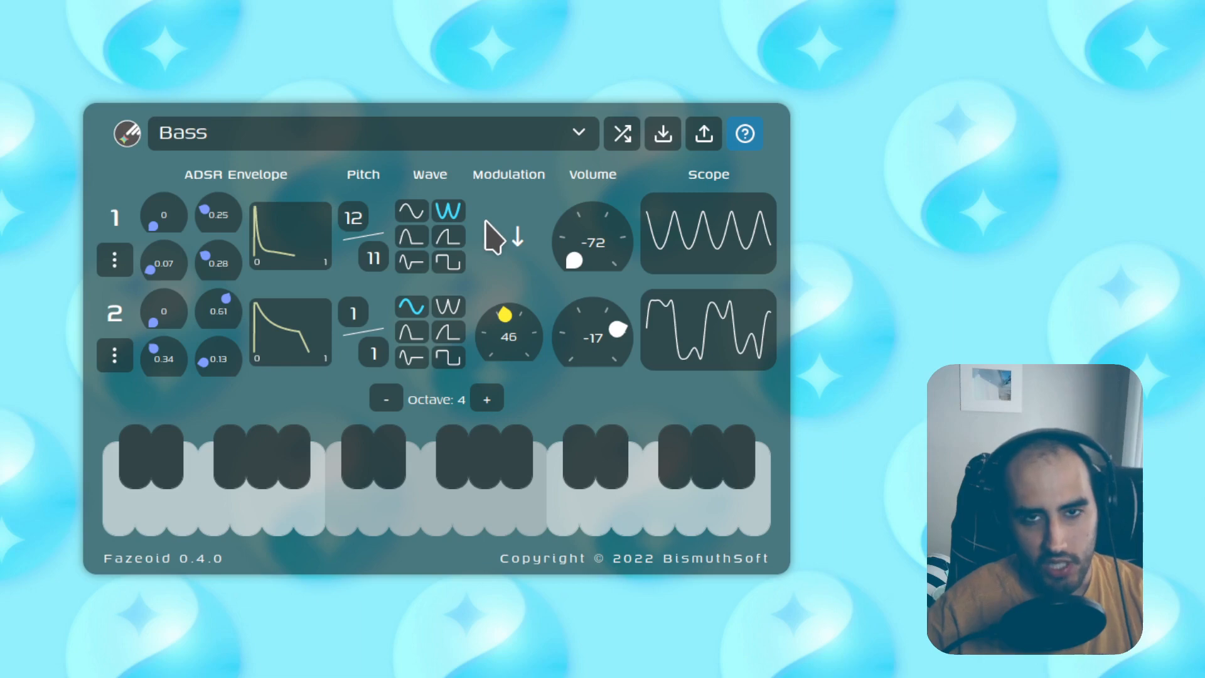
{"action": "key", "text": "r"}
{"action": "key", "text": "e"}
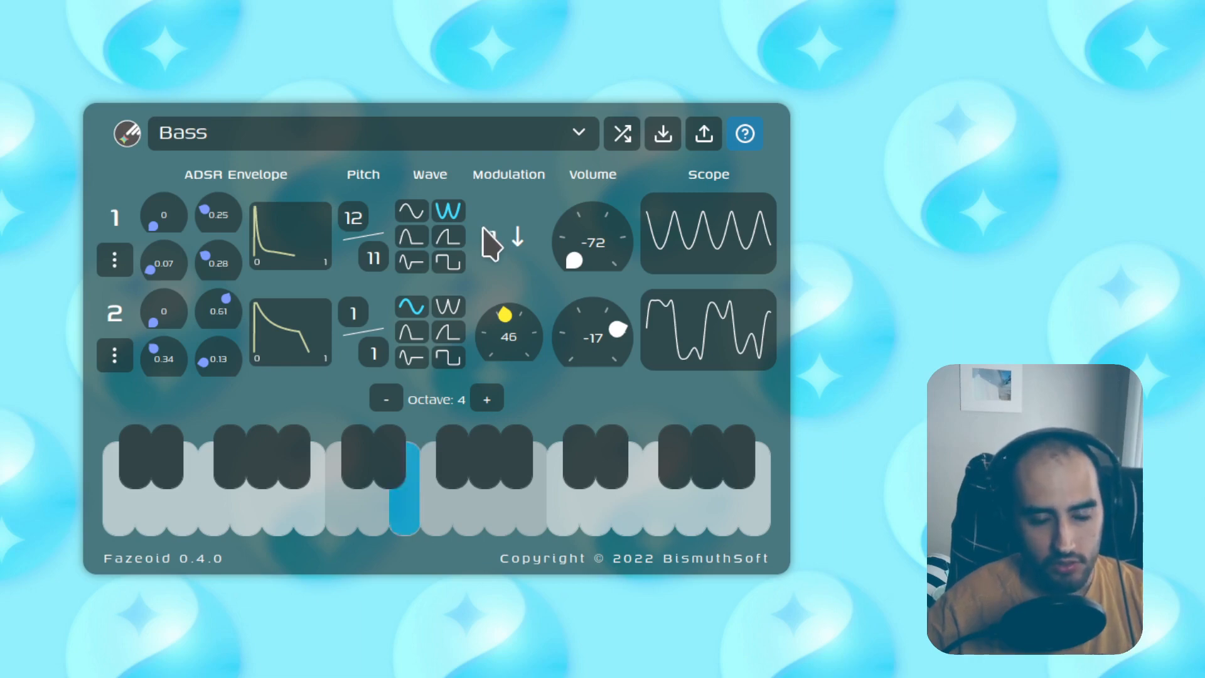
{"action": "key", "text": "t"}
Step: Retype operator 1's pitch values, setting the numerator to 1
{"action": "left_click", "coordinate": [371, 255]}
{"action": "type", "text": "8"}
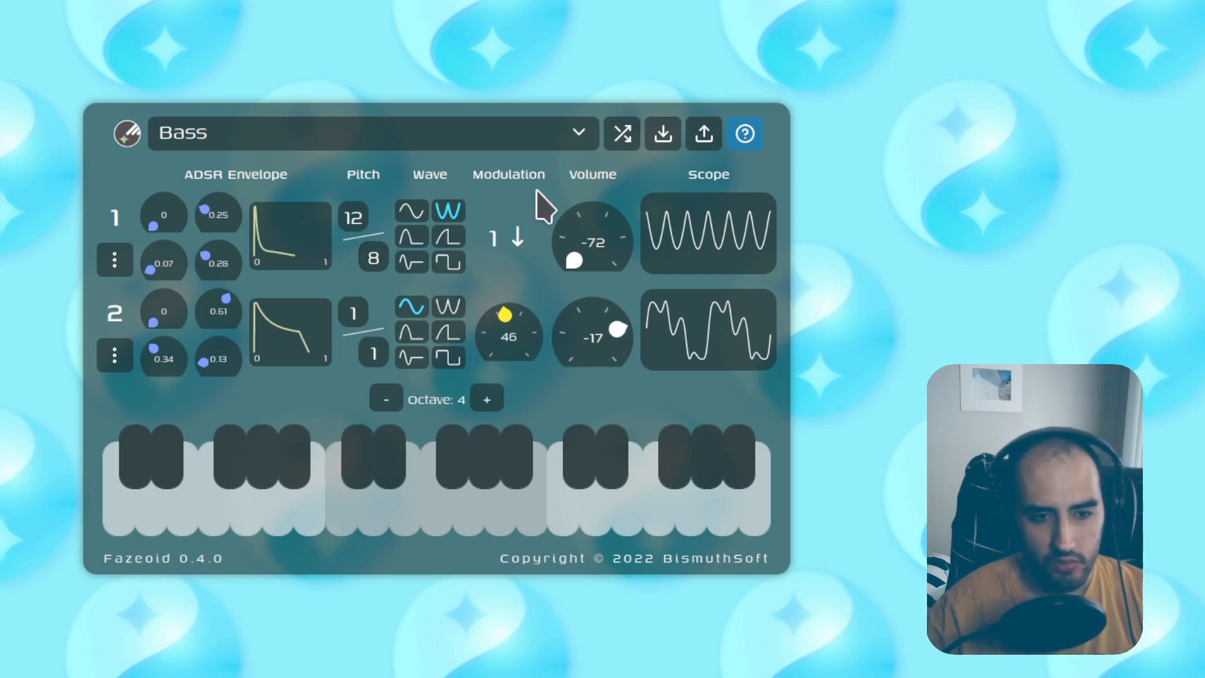
{"action": "type", "text": "ey"}
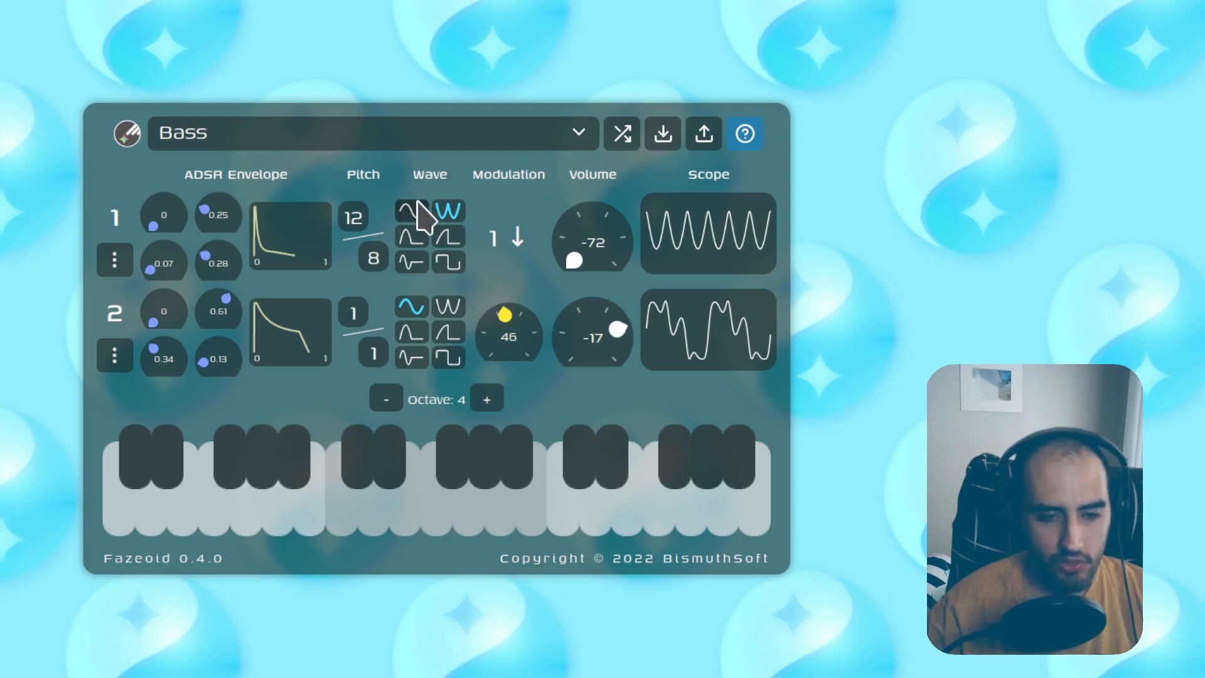
{"action": "double_click", "coordinate": [355, 218]}
{"action": "type", "text": "1"}
{"action": "key", "text": "Return"}
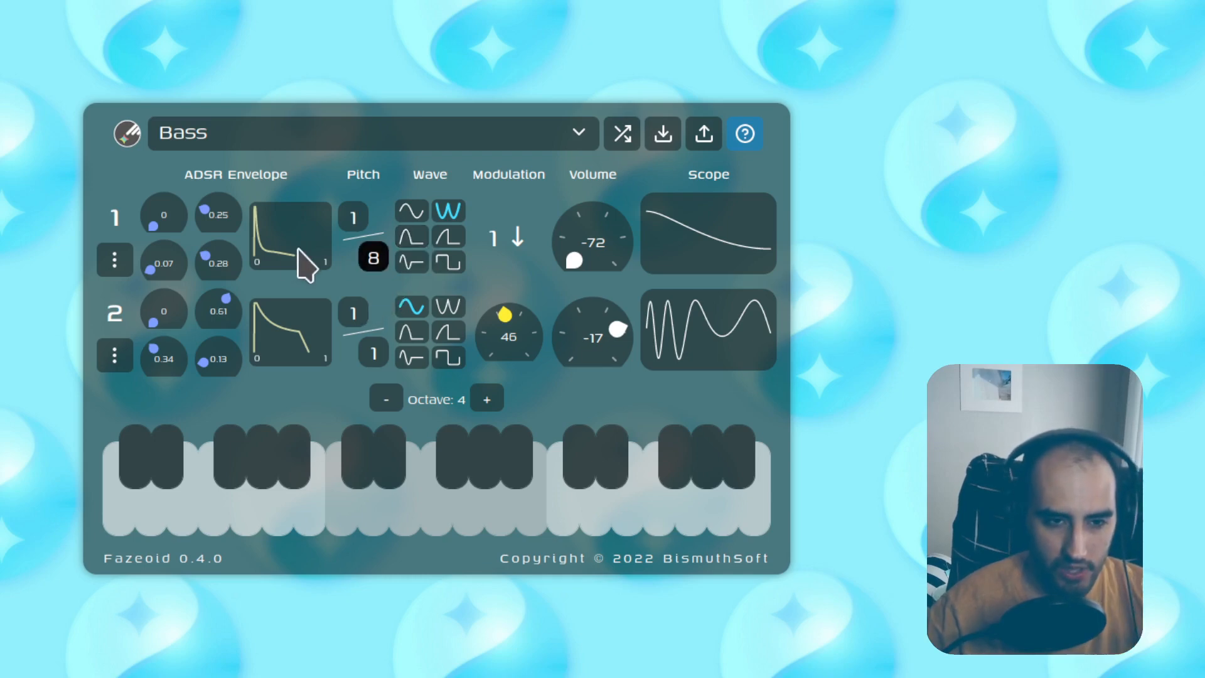
Step: Set operator 1's decay to 0.62 and denominator to 20, and operator 2's modulation to 69
{"action": "left_click_drag", "start_coordinate": [163, 266], "coordinate": [166, 265]}
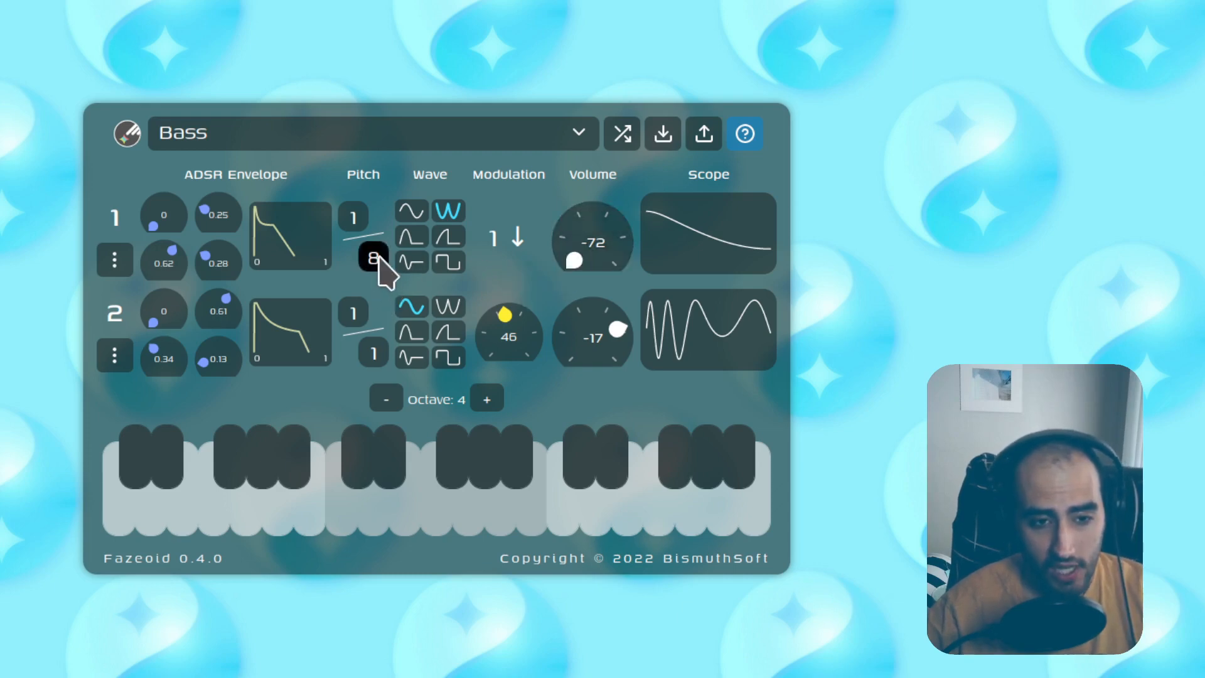
{"action": "left_click_drag", "start_coordinate": [378, 258], "coordinate": [413, 264]}
{"action": "type", "text": "20"}
{"action": "key", "text": "Return"}
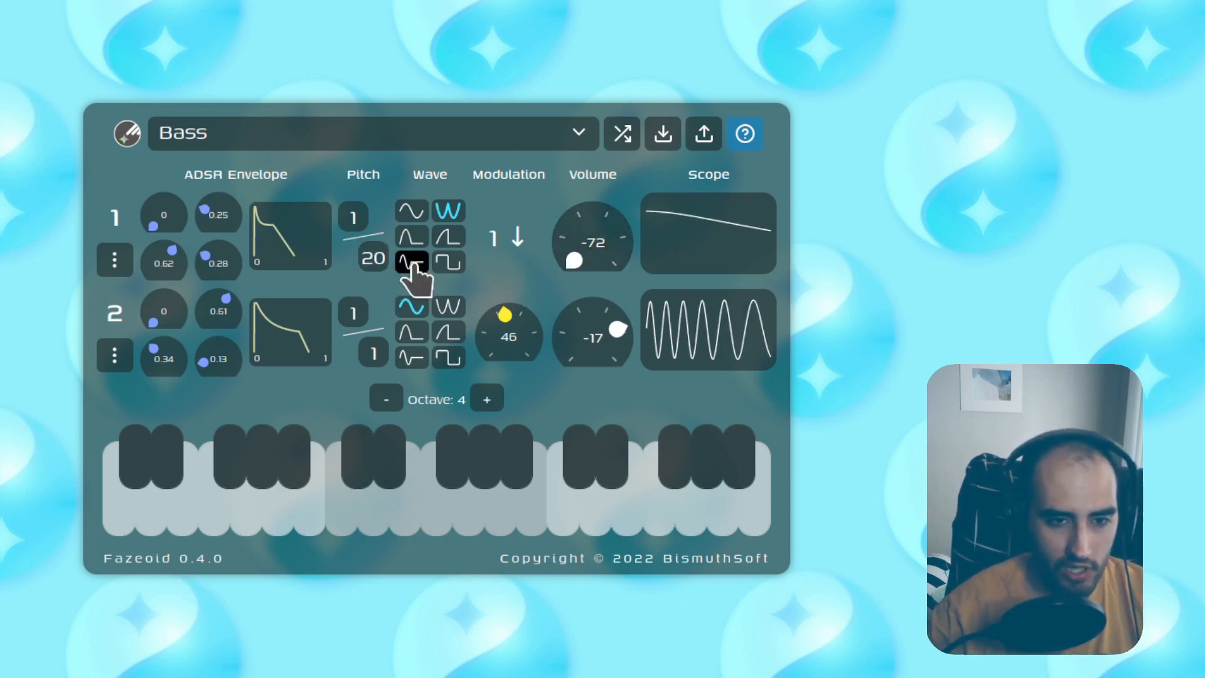
{"action": "key", "text": "t"}
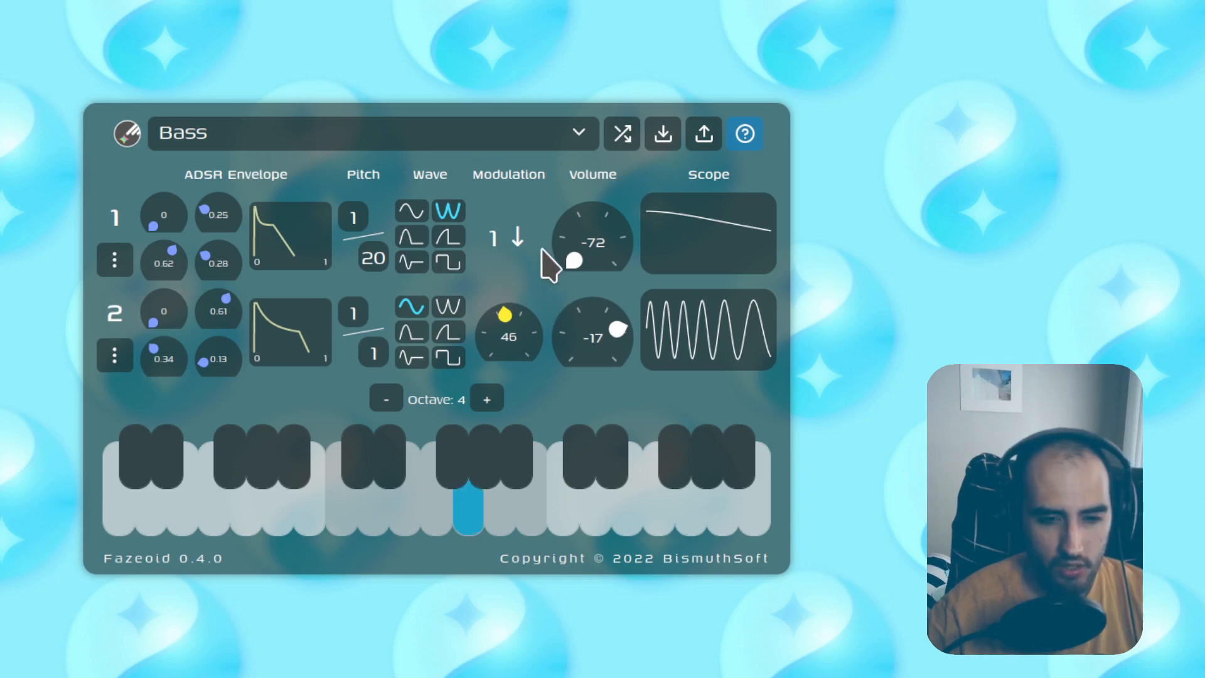
{"action": "mouse_move", "coordinate": [519, 344]}
{"action": "left_mouse_down"}
{"action": "mouse_move", "coordinate": [519, 330]}
{"action": "mouse_move", "coordinate": [519, 363]}
{"action": "mouse_move", "coordinate": [519, 331]}
{"action": "mouse_move", "coordinate": [511, 350]}
{"action": "left_mouse_up"}
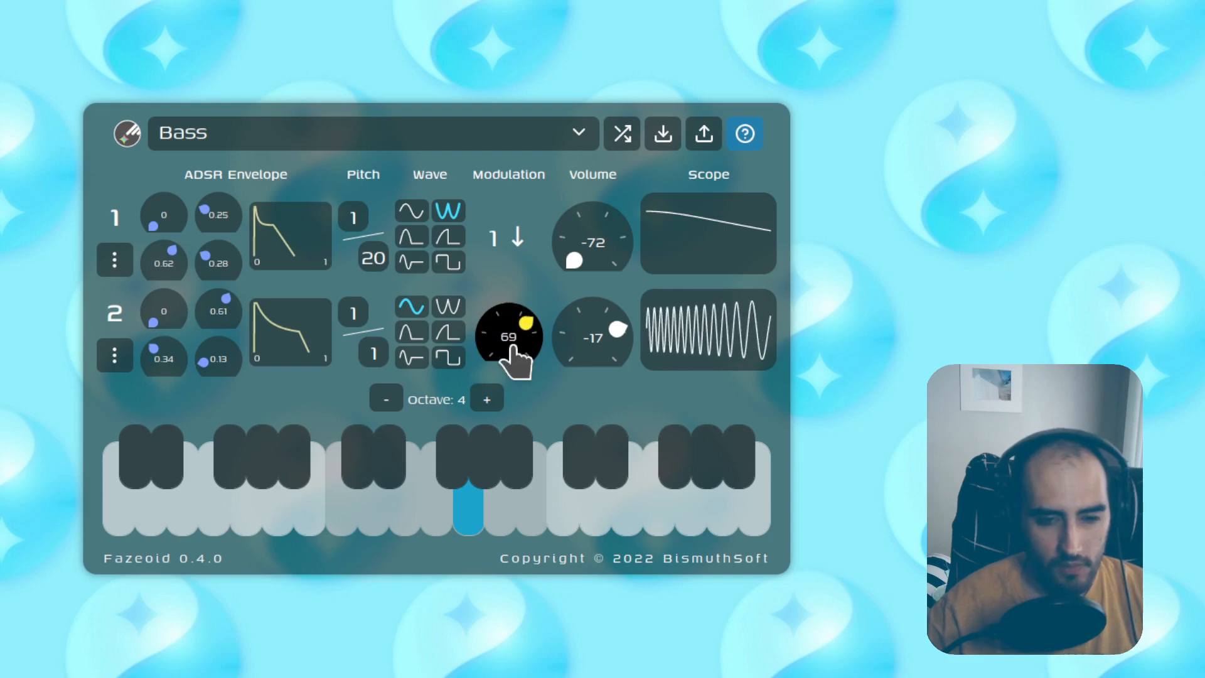
Step: Try several wave shapes on oscillator 1, settling on a sine wave
{"action": "left_click", "coordinate": [411, 211]}
{"action": "left_click", "coordinate": [448, 213]}
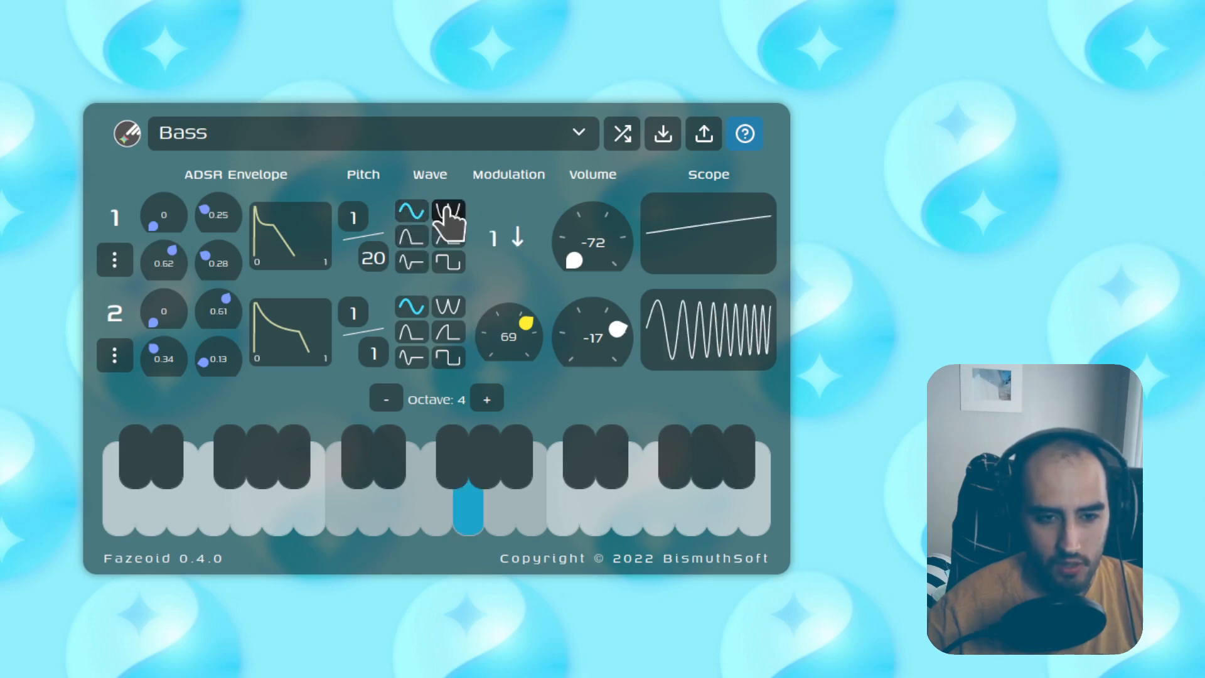
{"action": "left_click", "coordinate": [411, 238]}
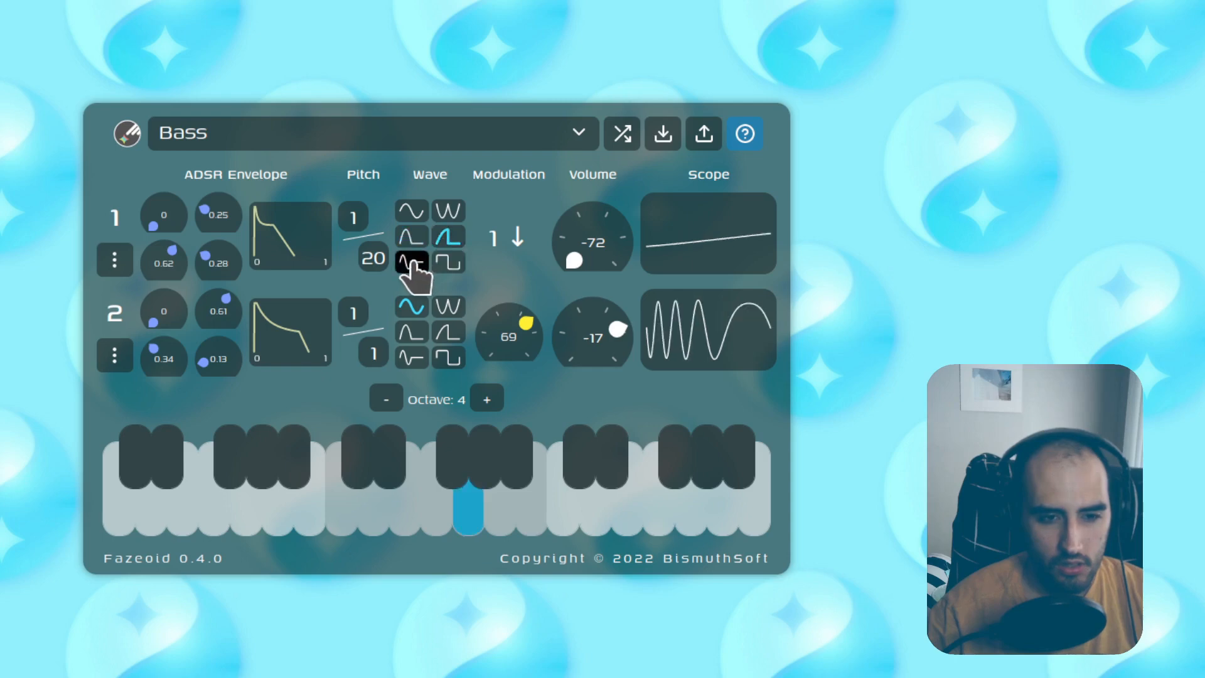
{"action": "left_click", "coordinate": [415, 264]}
{"action": "left_click", "coordinate": [449, 262]}
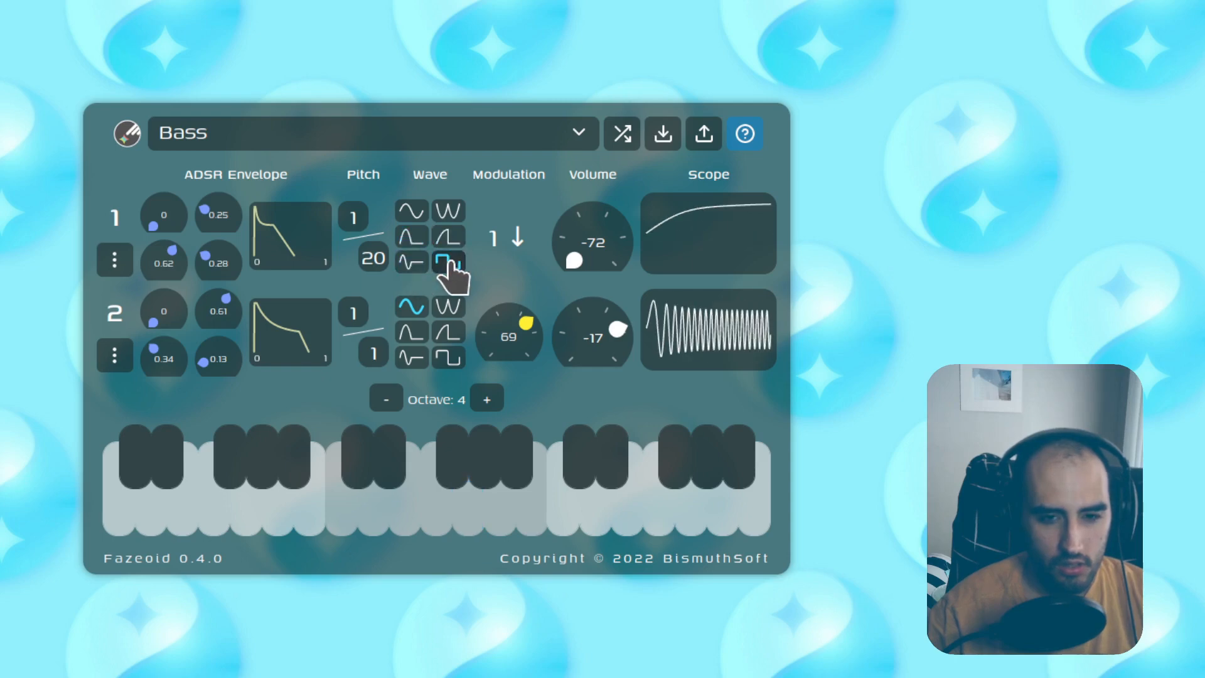
{"action": "left_click", "coordinate": [411, 211]}
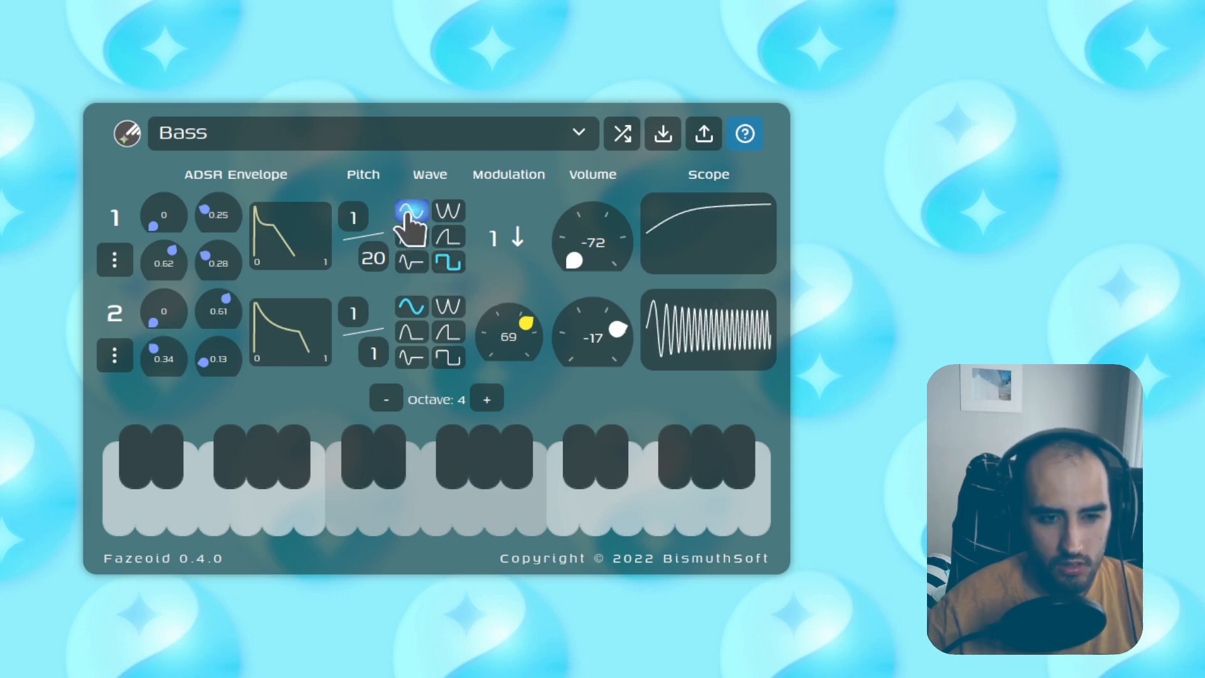
Step: Set oscillator 1's pitch ratio to 4 over 2
{"action": "double_click", "coordinate": [375, 259]}
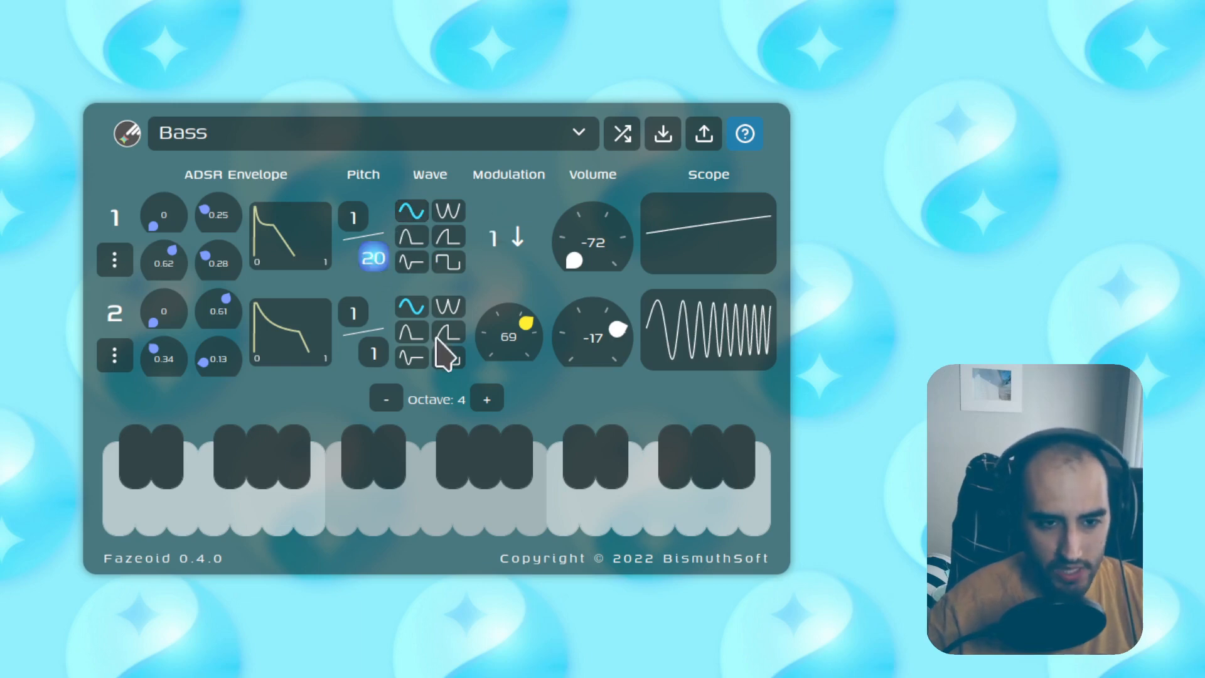
{"action": "type", "text": "12"}
{"action": "double_click", "coordinate": [374, 258]}
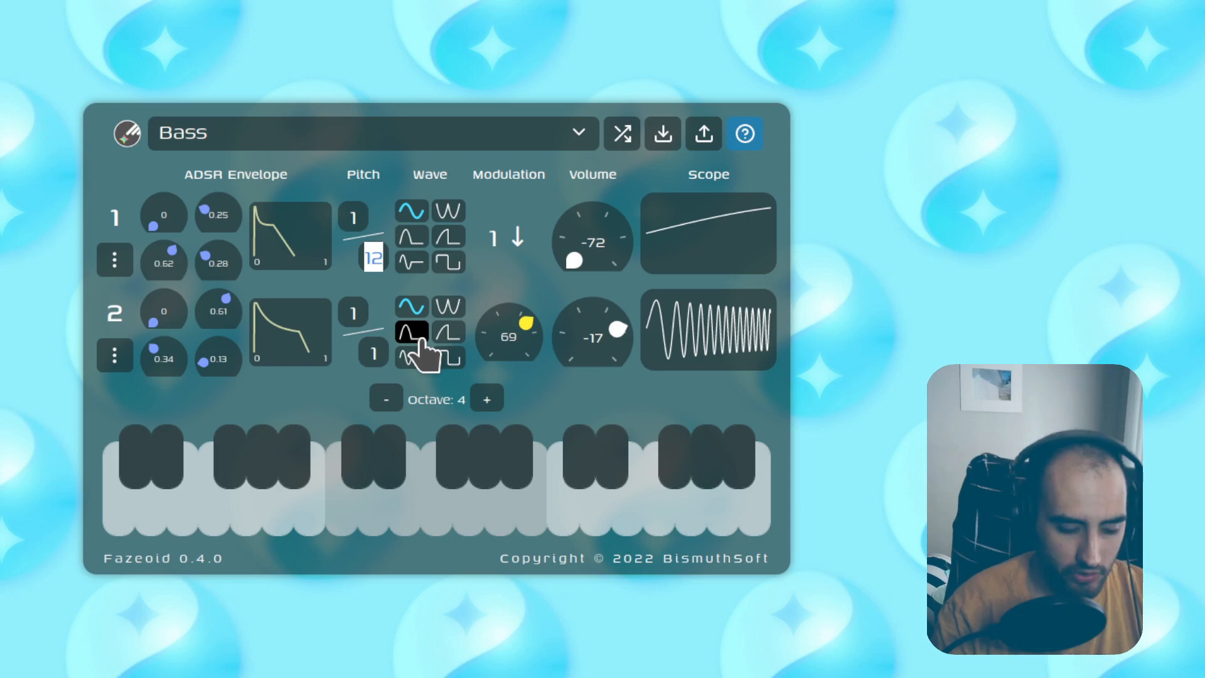
{"action": "type", "text": "5"}
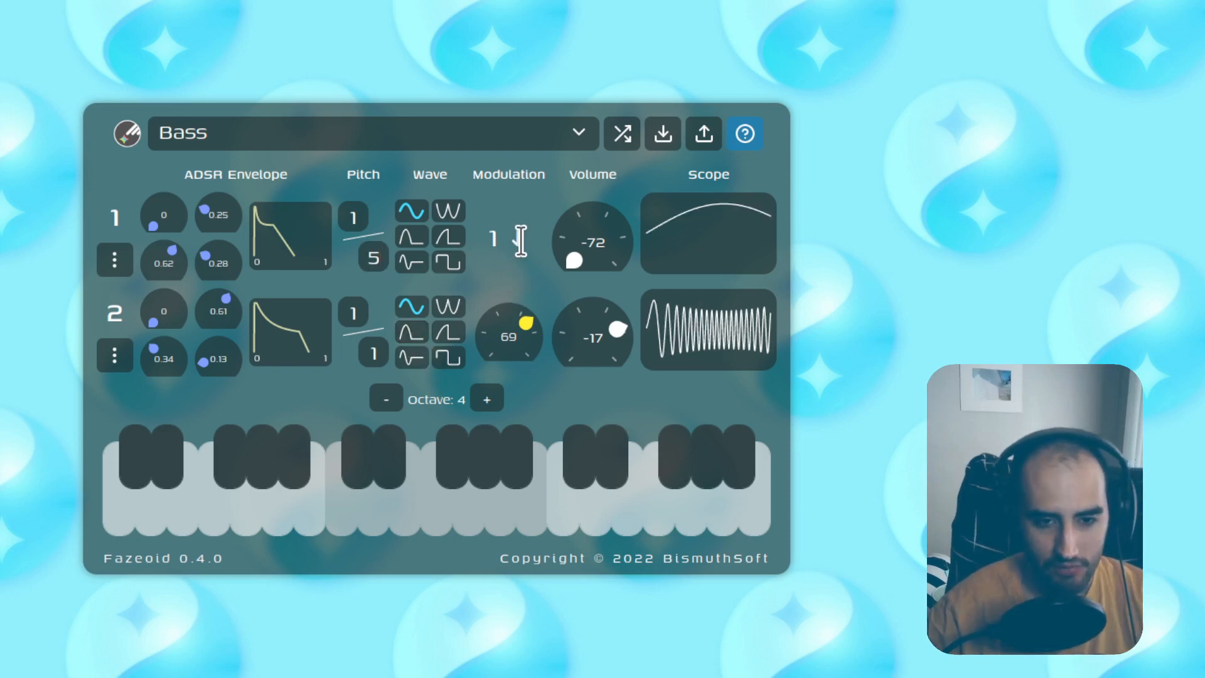
{"action": "type", "text": "ga"}
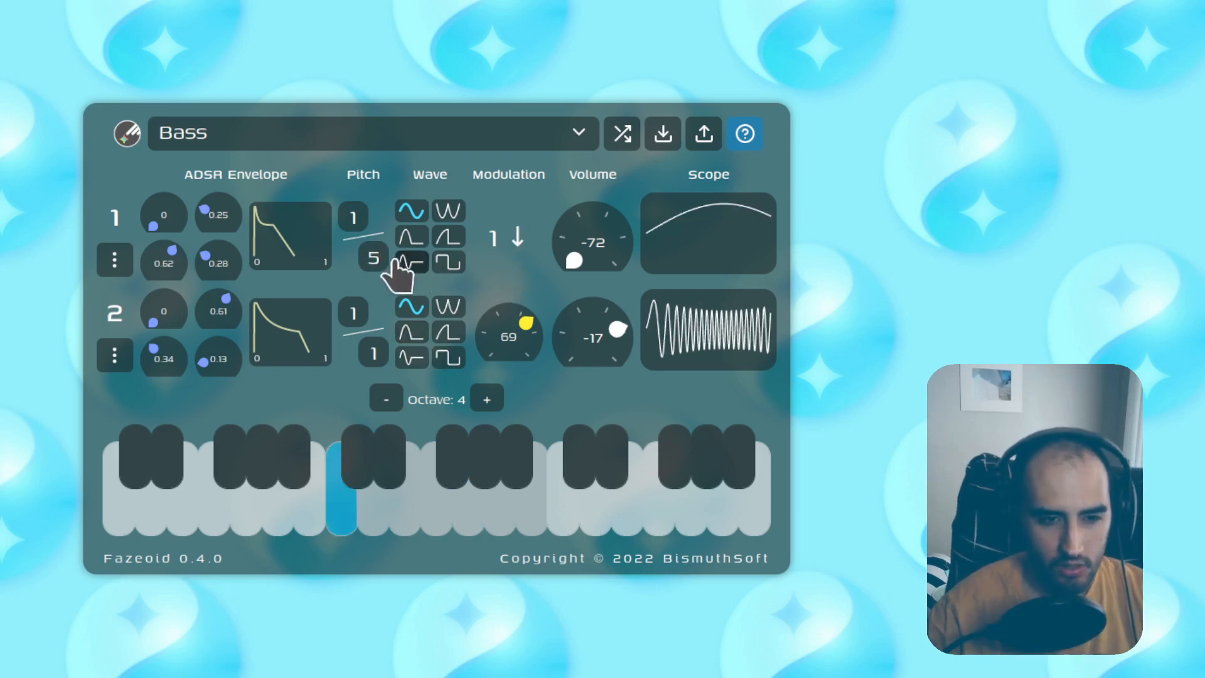
{"action": "left_click", "coordinate": [374, 270]}
{"action": "type", "text": "2"}
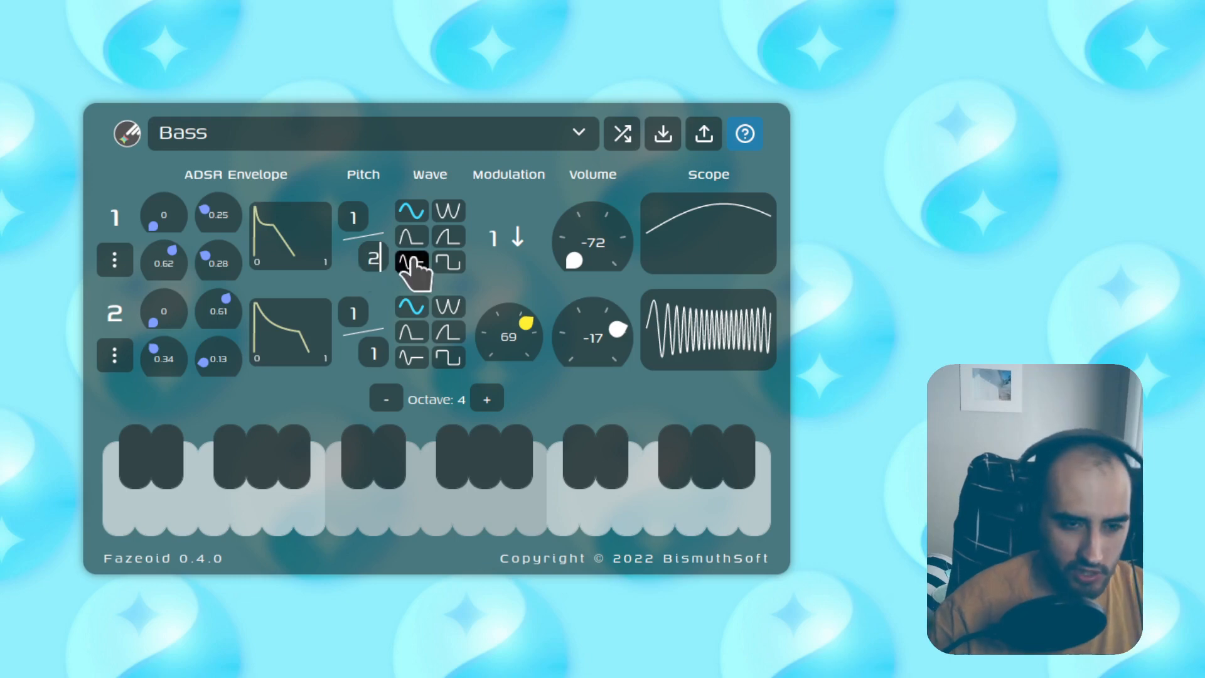
{"action": "type", "text": "g"}
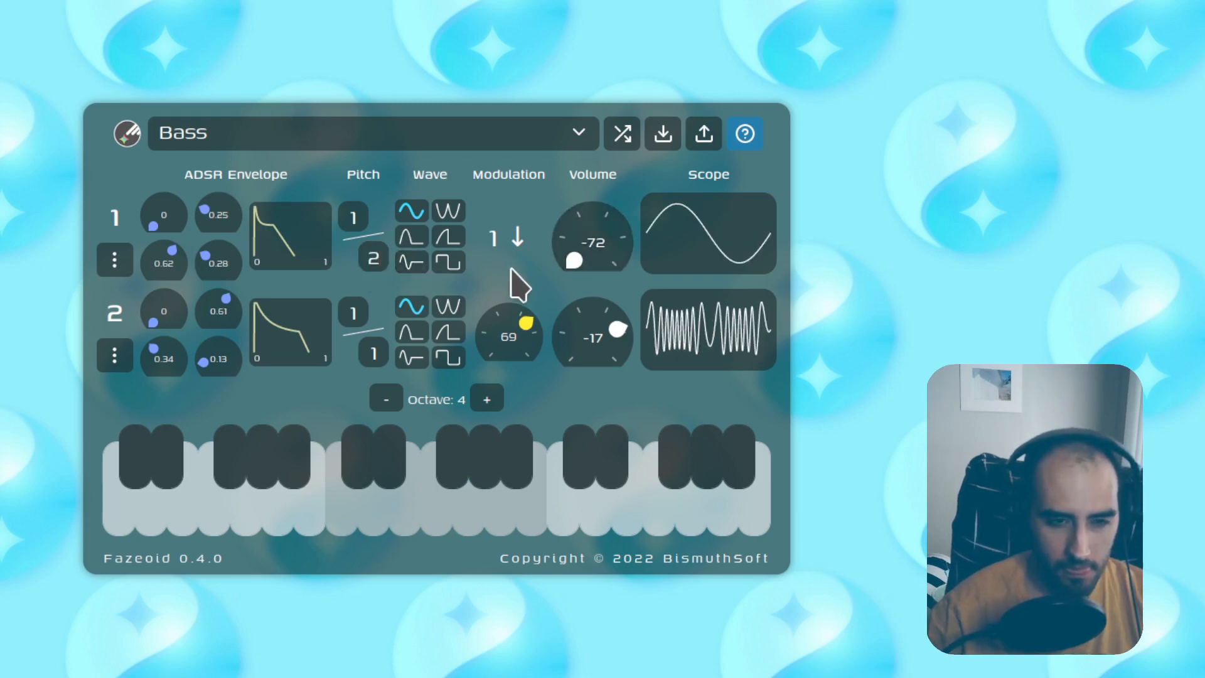
{"action": "type", "text": "a"}
{"action": "left_click", "coordinate": [351, 219]}
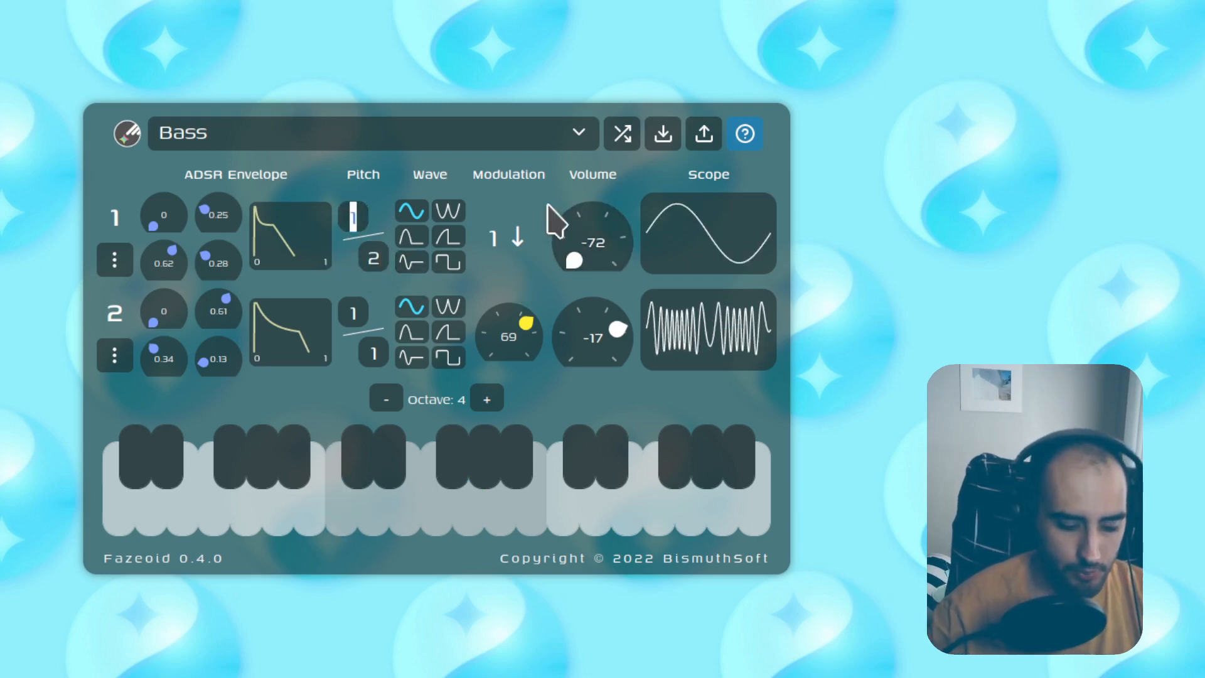
{"action": "type", "text": "4"}
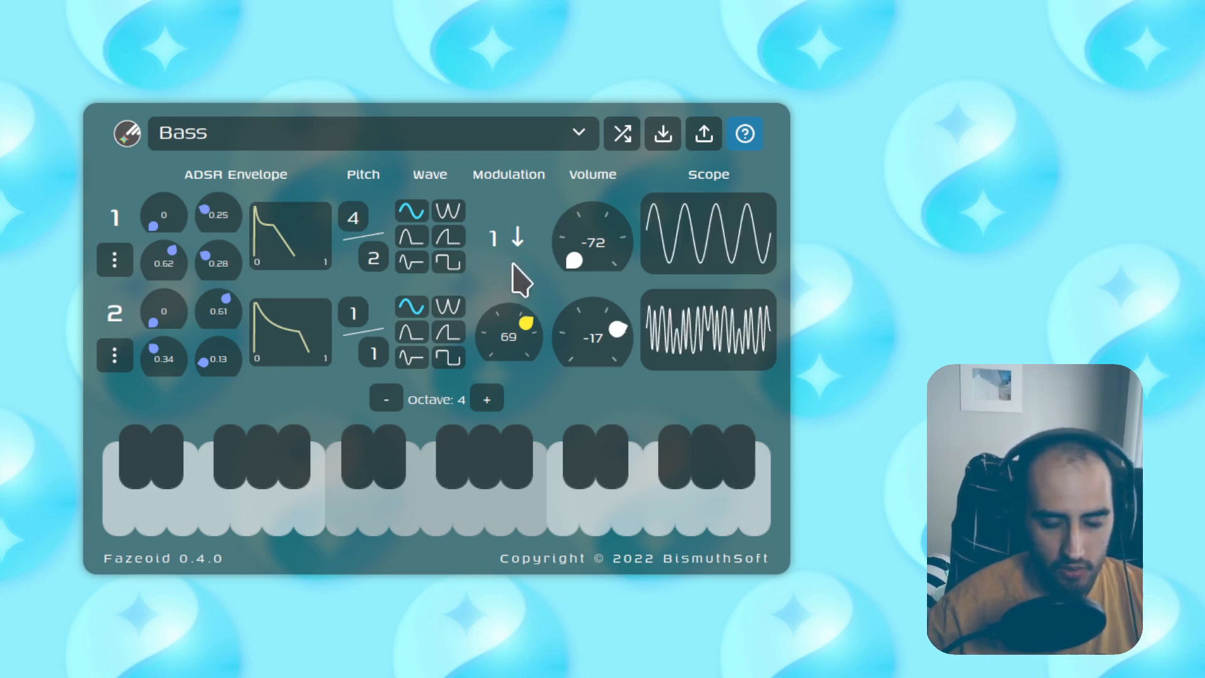
{"action": "type", "text": "ga"}
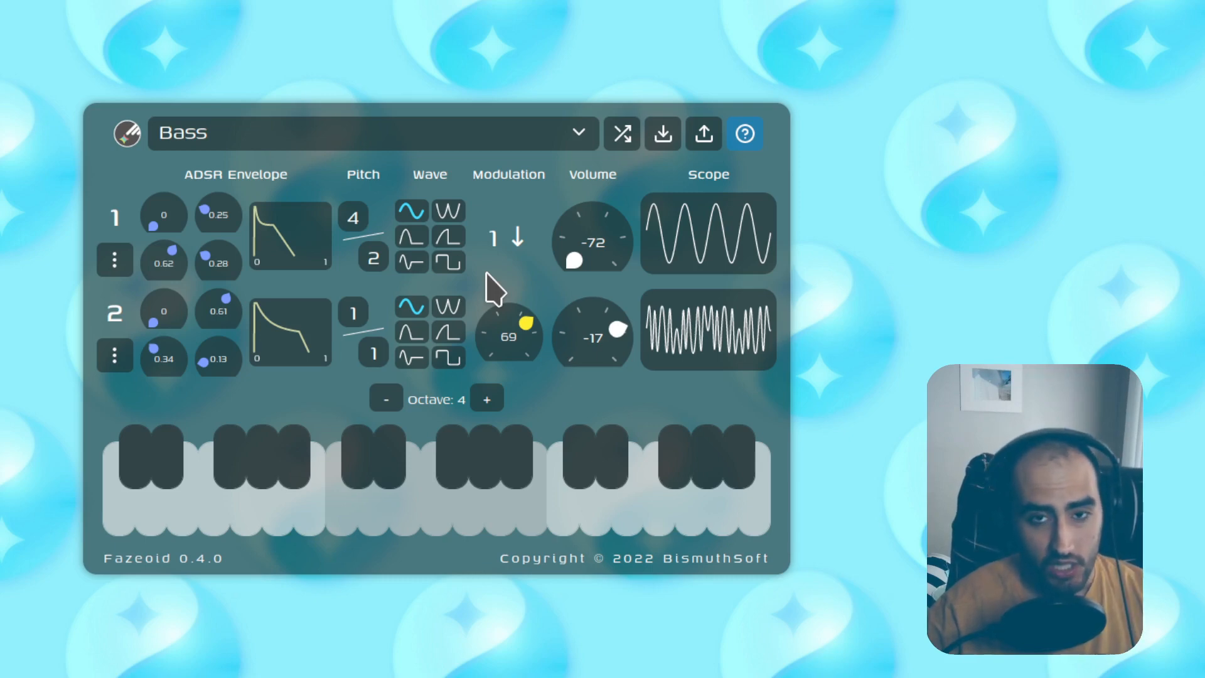
Step: Set oscillator 1's pitch ratio to 8 over 1 and audition it on a few notes
{"action": "left_click", "coordinate": [374, 255]}
{"action": "left_click_drag", "start_coordinate": [375, 252], "coordinate": [375, 265]}
{"action": "mouse_move", "coordinate": [350, 216]}
{"action": "left_mouse_down"}
{"action": "mouse_move", "coordinate": [349, 191]}
{"action": "mouse_move", "coordinate": [349, 228]}
{"action": "left_mouse_up"}
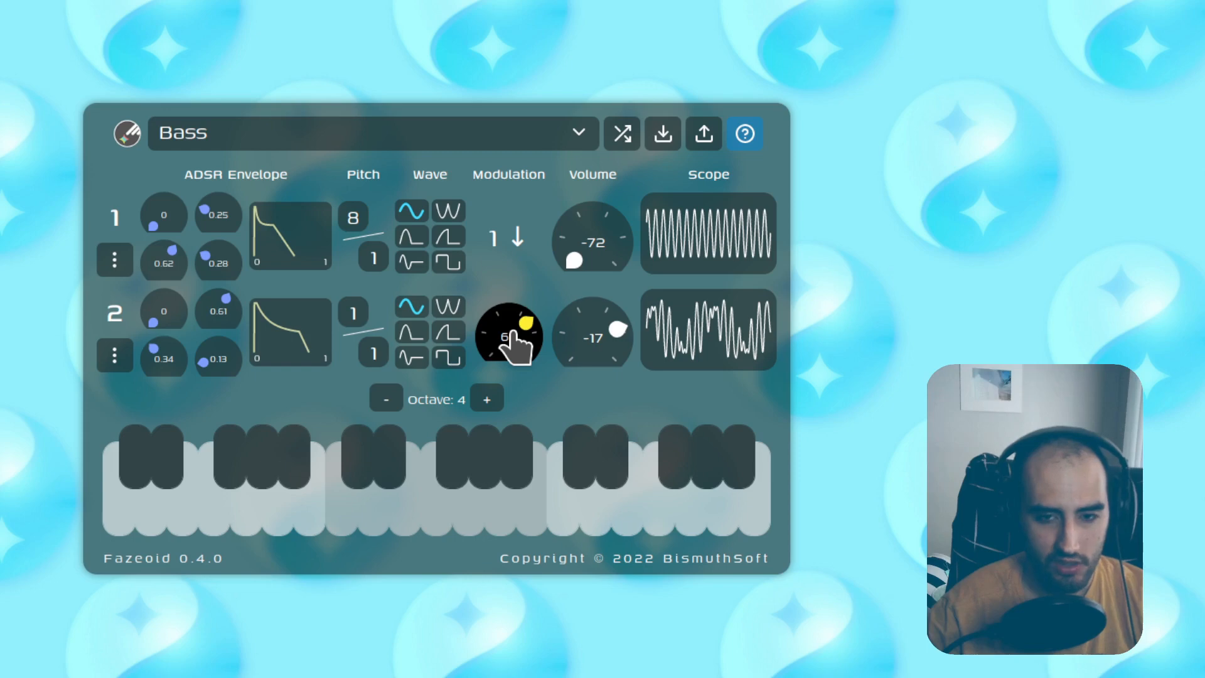
{"action": "key", "text": "g"}
{"action": "key", "text": "d"}
{"action": "key", "text": "h"}
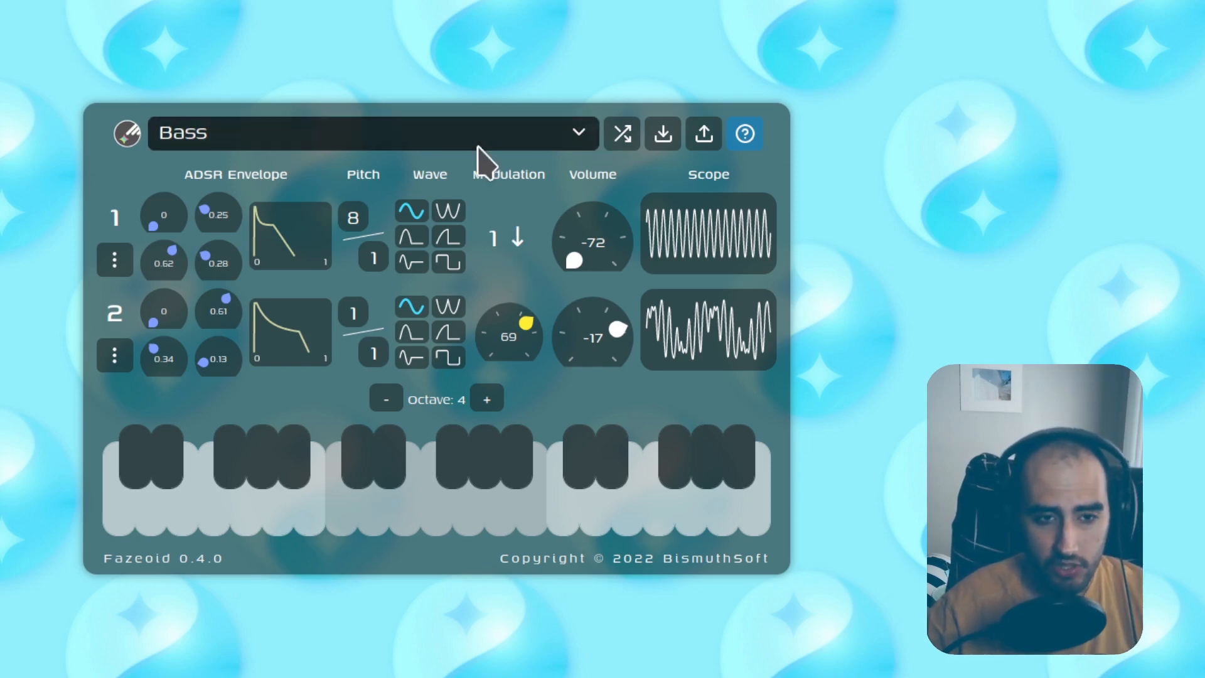
{"action": "left_click", "coordinate": [114, 259]}
{"action": "left_click", "coordinate": [122, 301]}
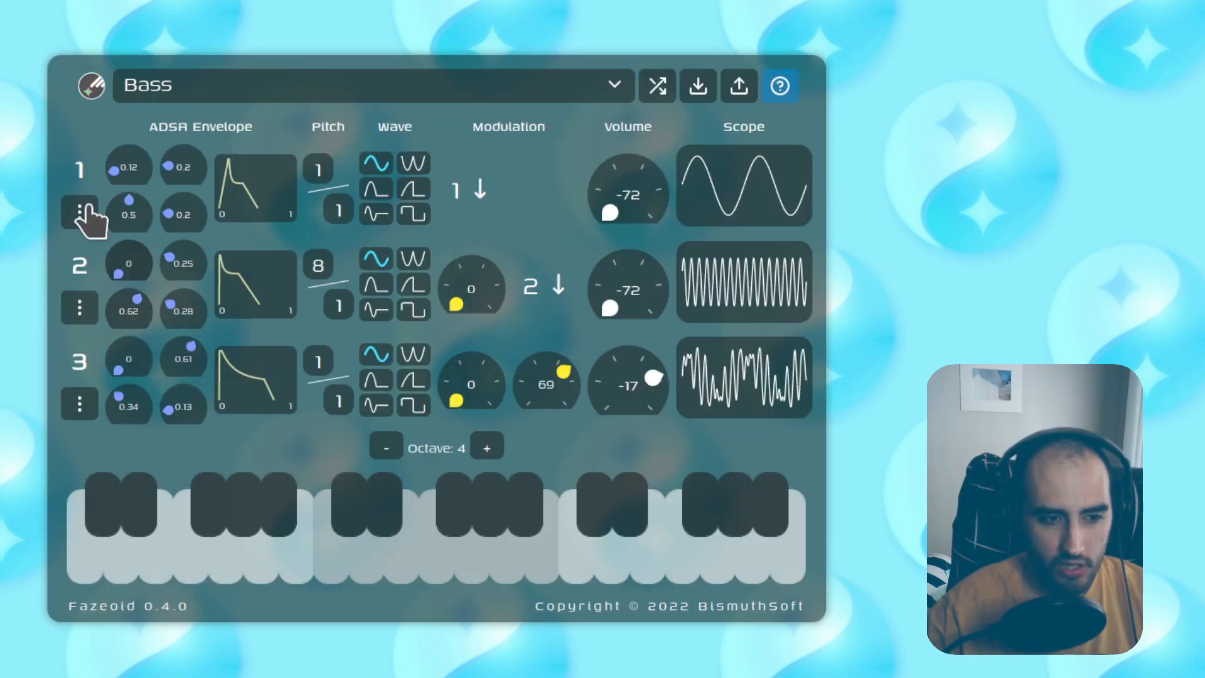
{"action": "left_click", "coordinate": [86, 212]}
{"action": "left_click", "coordinate": [95, 251]}
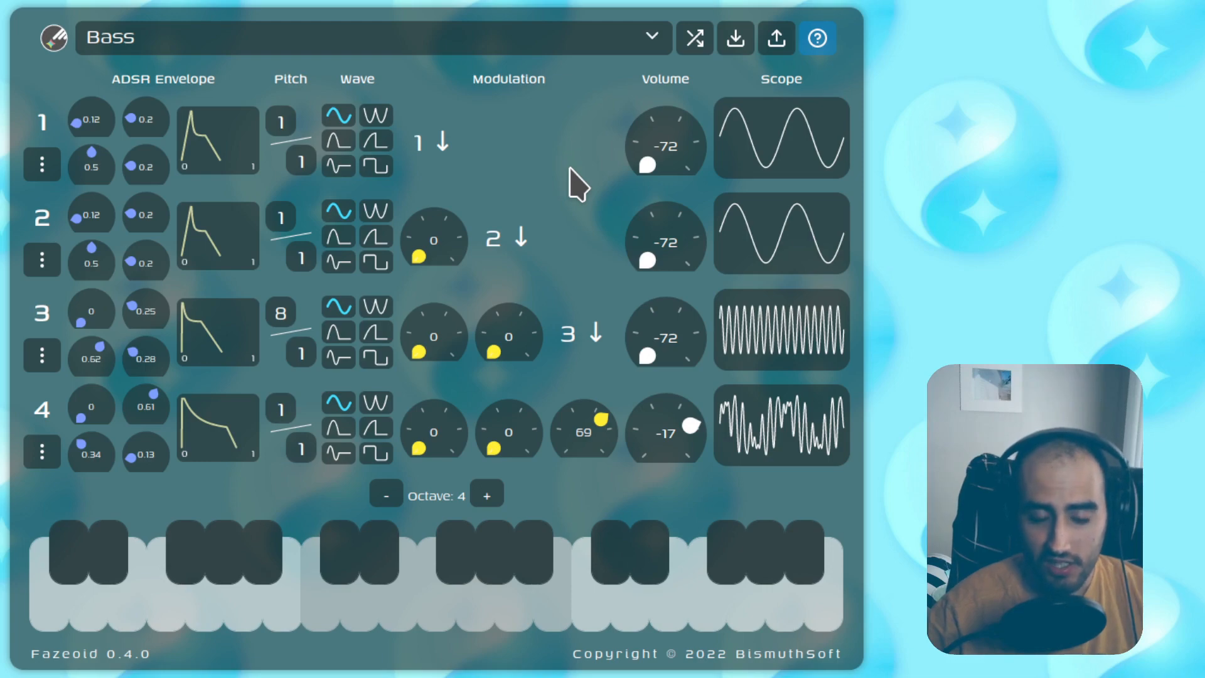
{"action": "left_click", "coordinate": [40, 167]}
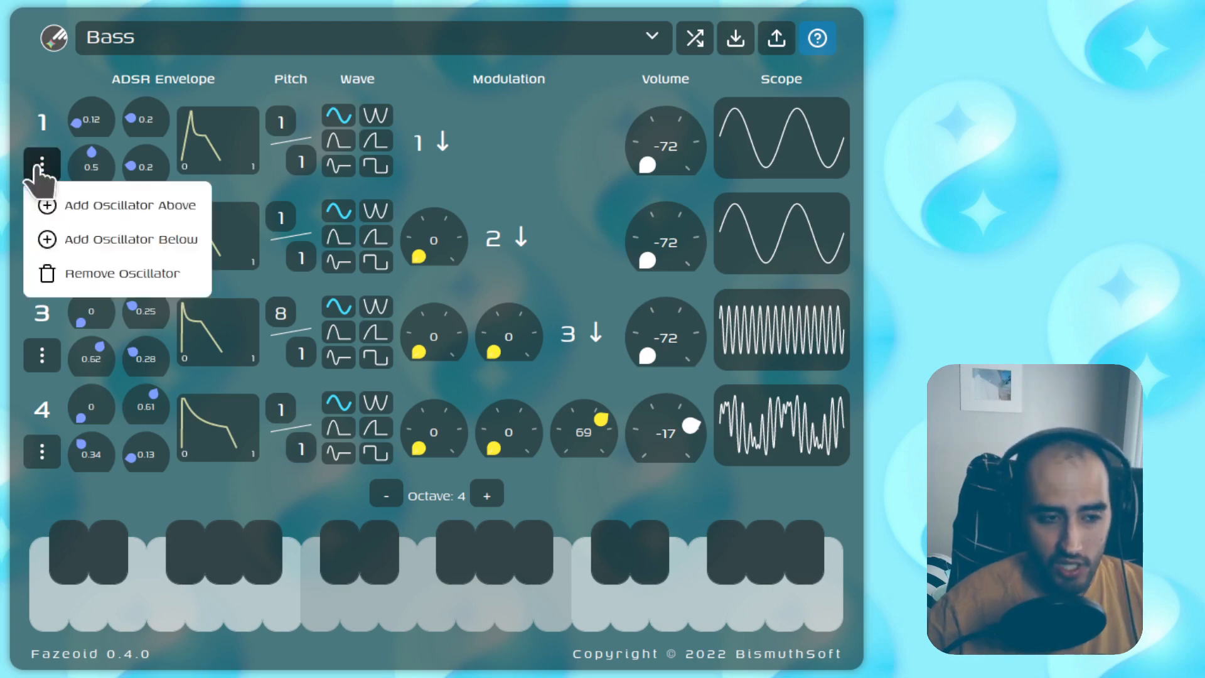
{"action": "left_click", "coordinate": [66, 276]}
{"action": "left_click", "coordinate": [73, 208]}
{"action": "left_click", "coordinate": [91, 321]}
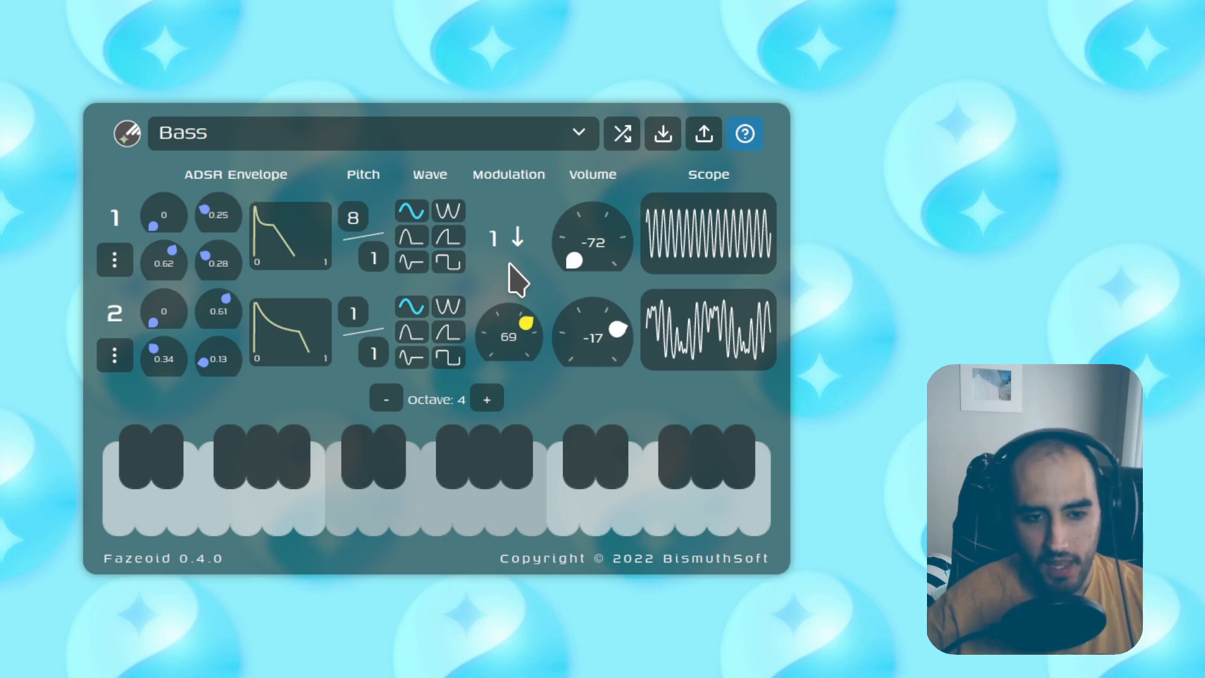
Step: Switch to the Laser sound and play a couple of notes
{"action": "left_click", "coordinate": [444, 235]}
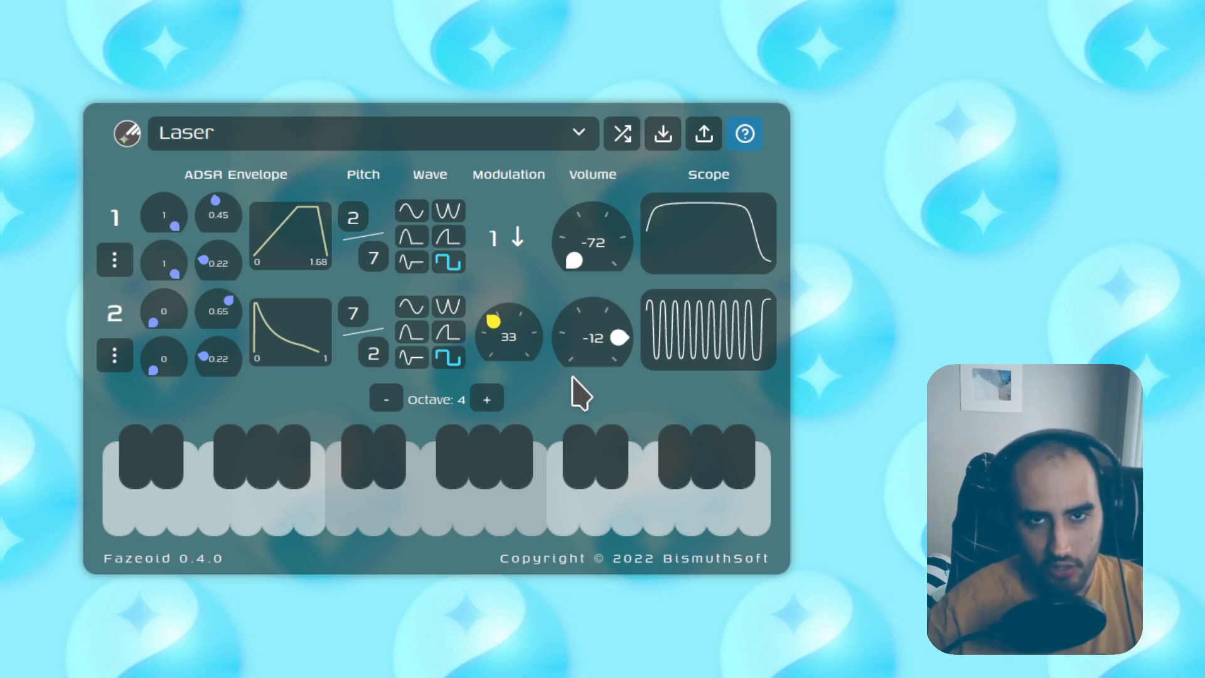
{"action": "key", "text": "t"}
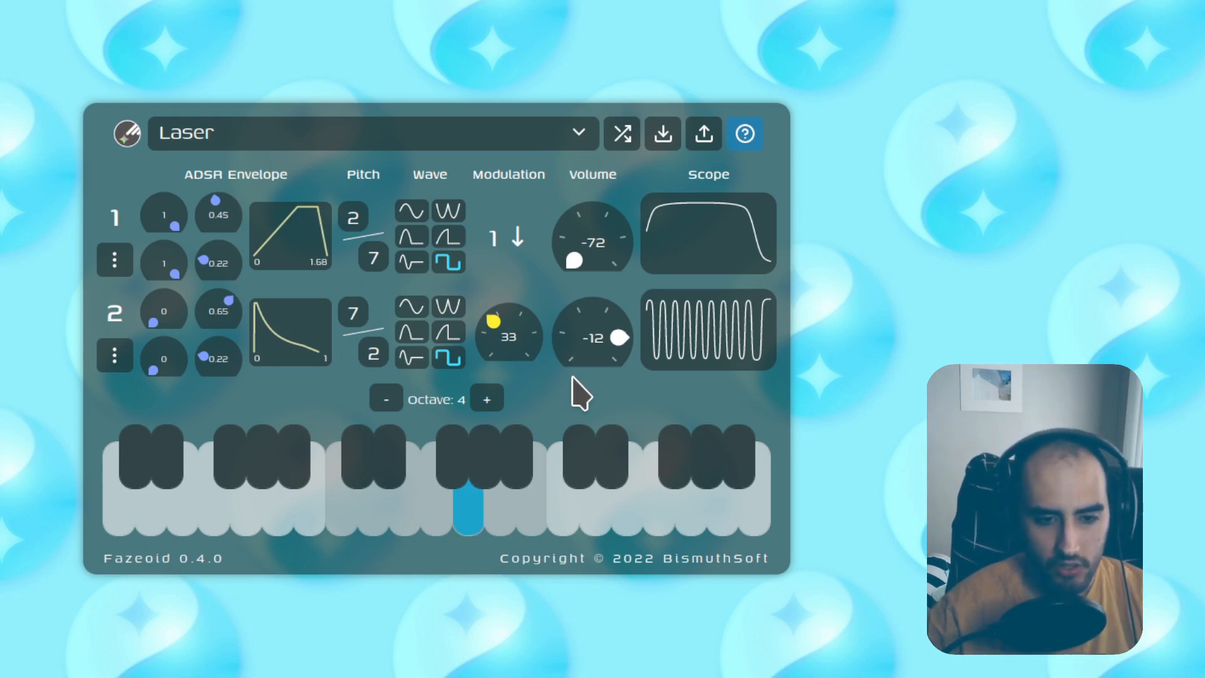
{"action": "key", "text": "q"}
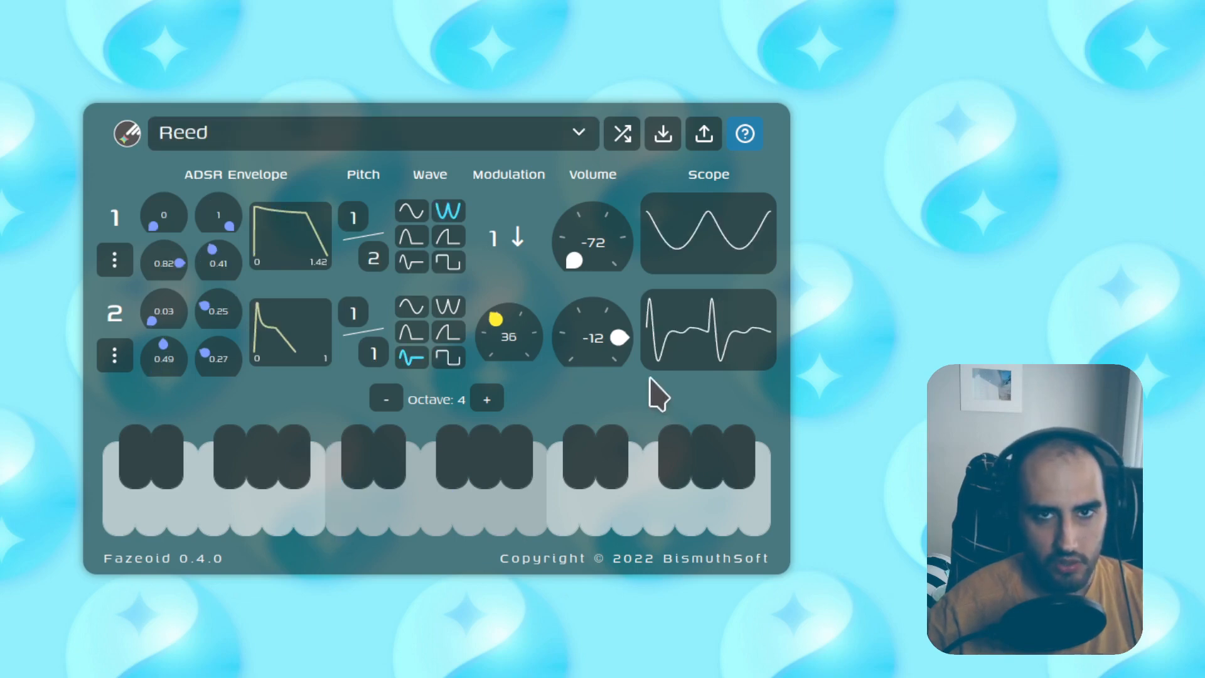
Step: Audition the Reed preset on high and low notes, then load the Organ preset
{"action": "key", "text": "t"}
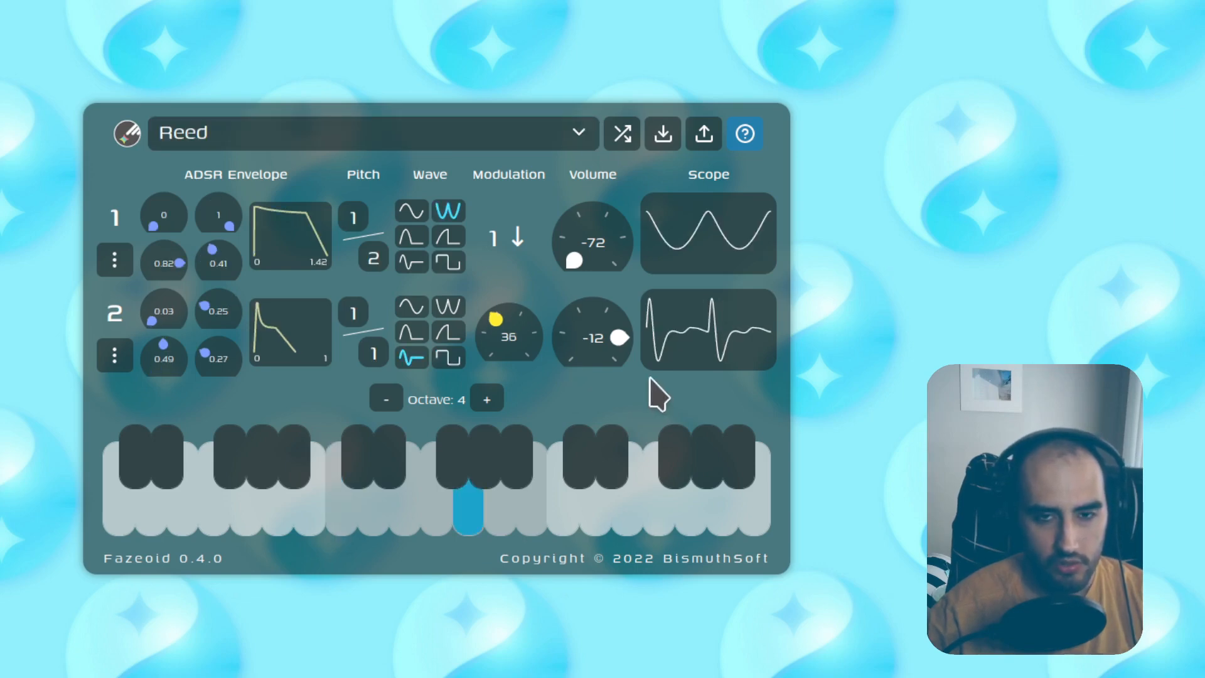
{"action": "key", "text": "w"}
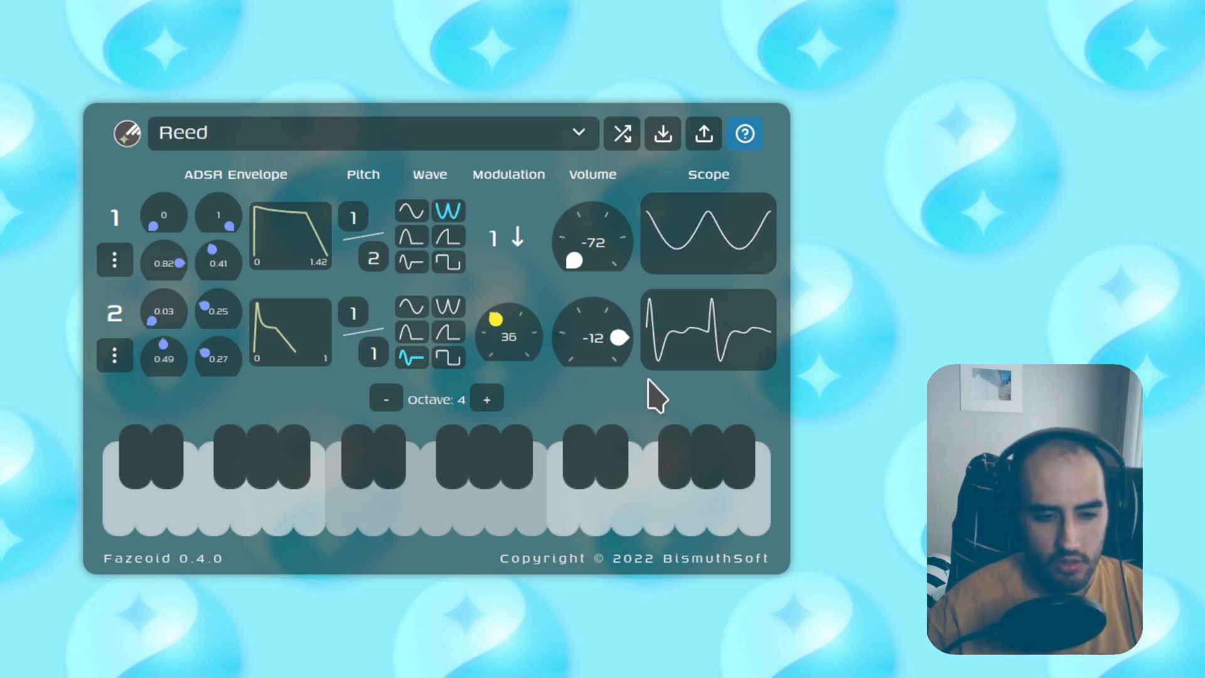
{"action": "key", "text": "b"}
{"action": "key", "text": "x"}
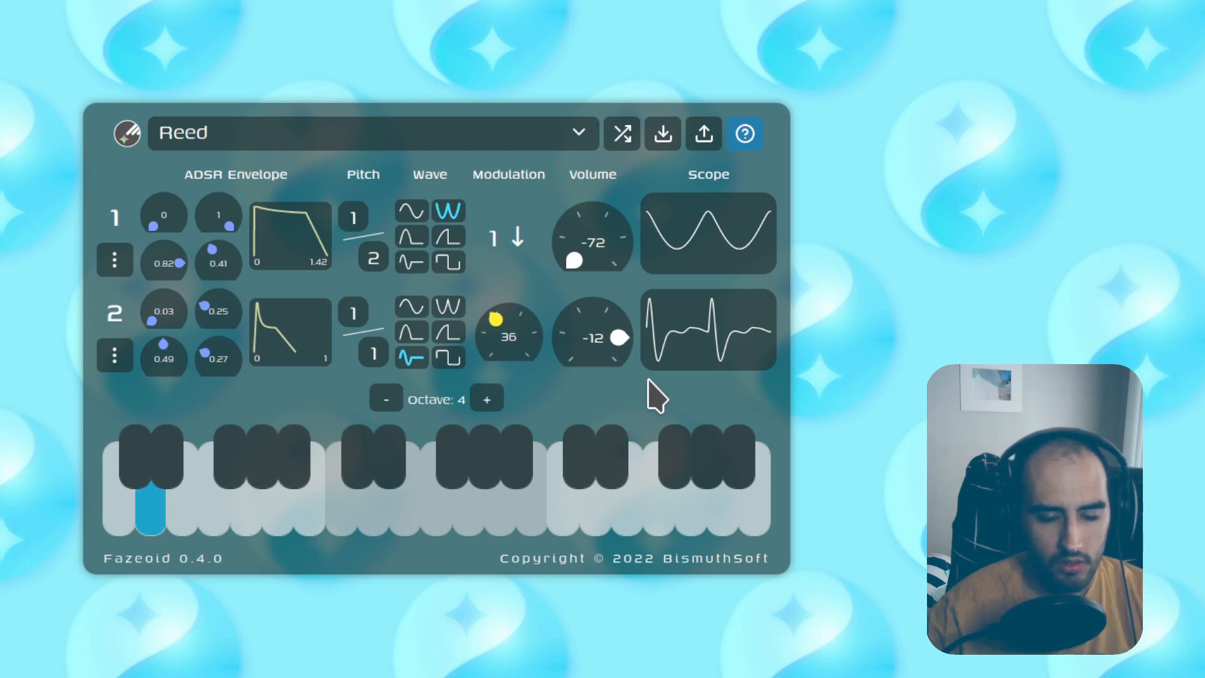
{"action": "left_click", "coordinate": [578, 133]}
{"action": "left_click", "coordinate": [527, 371]}
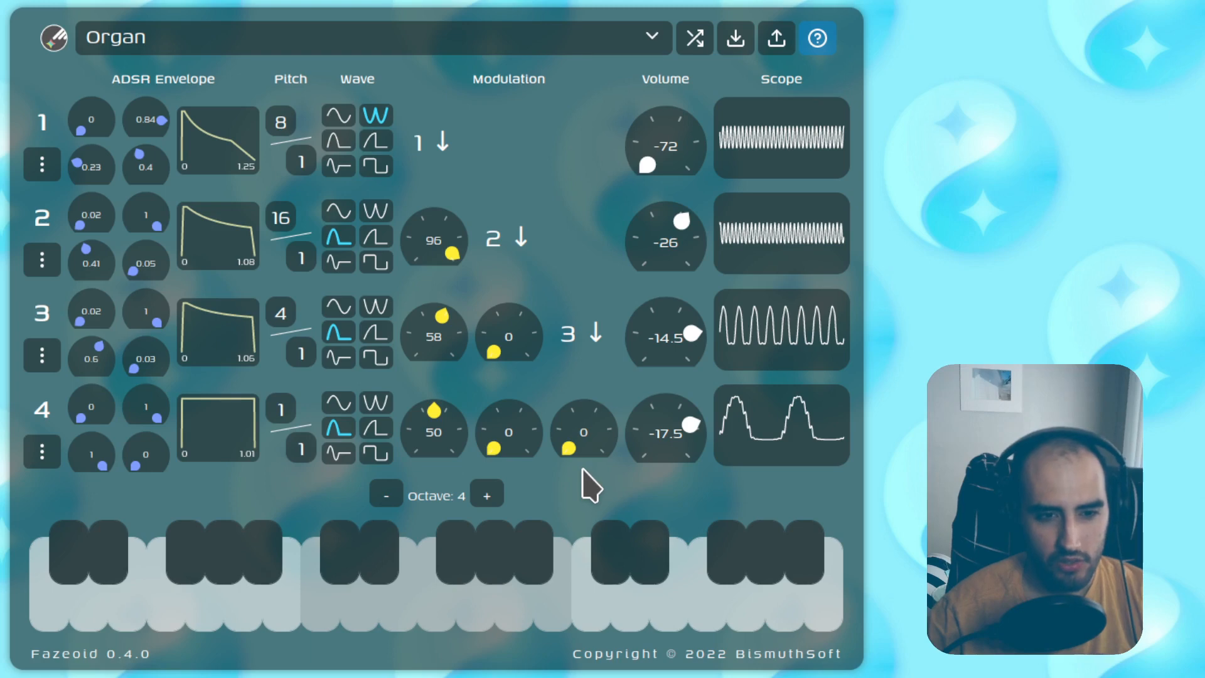
{"action": "key", "text": "w"}
{"action": "key", "text": "u"}
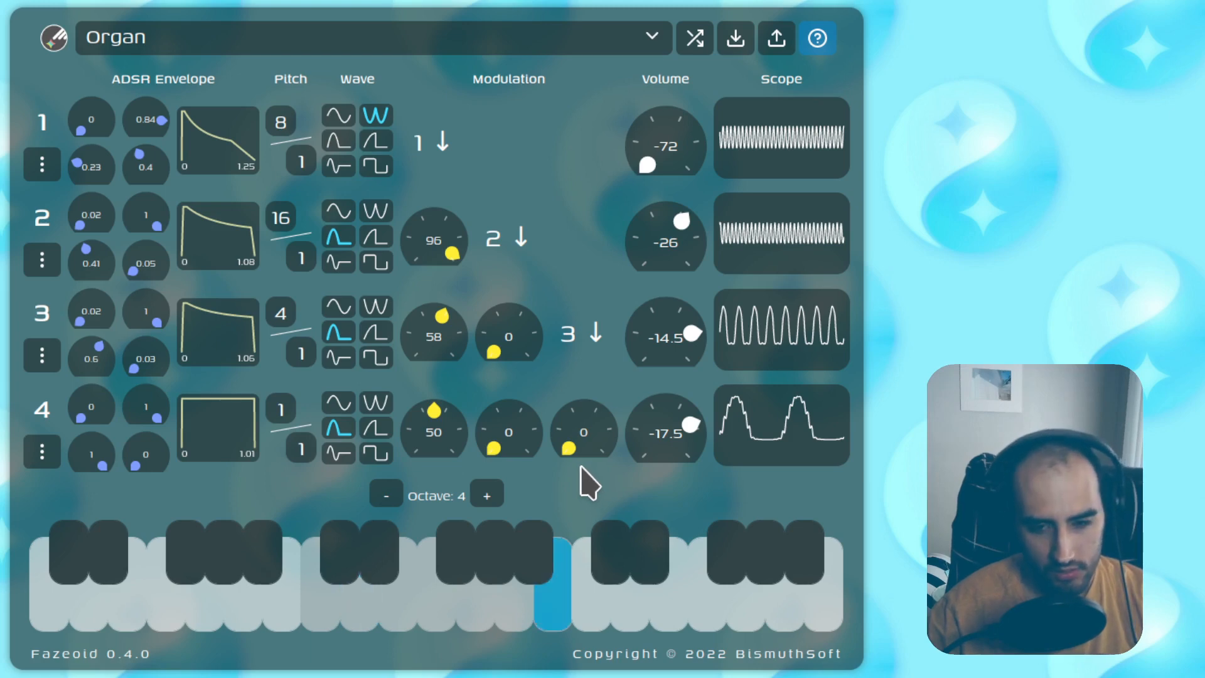
{"action": "key", "text": "t"}
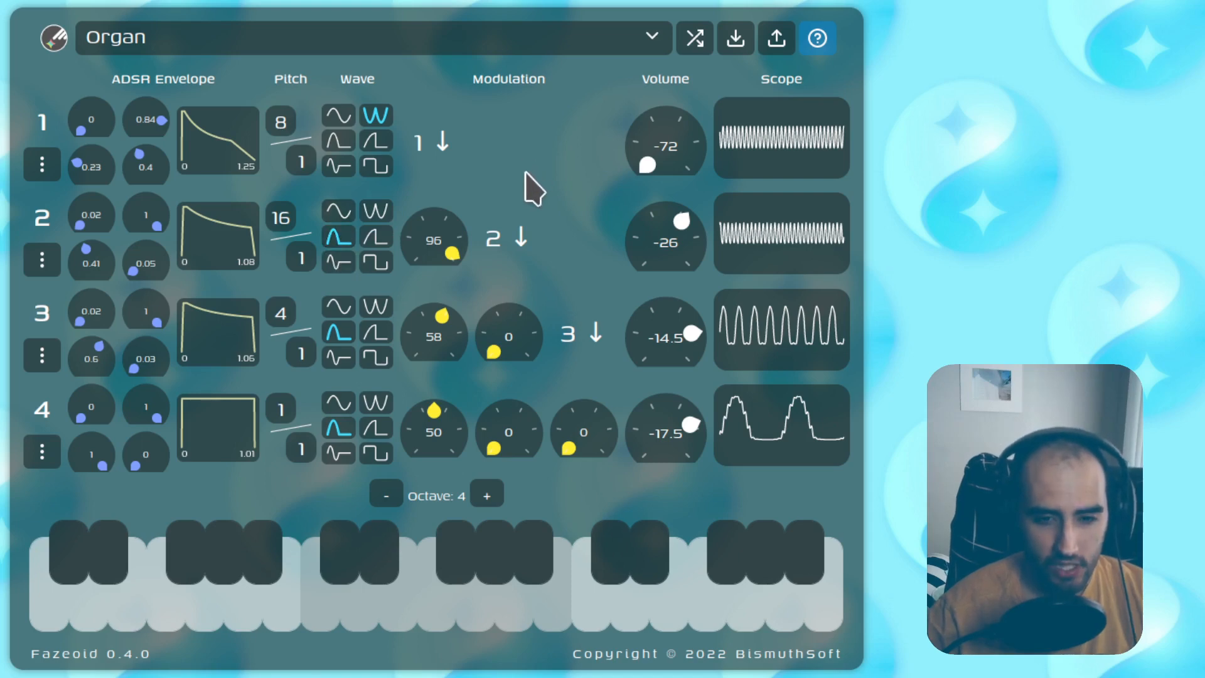
{"action": "left_click_drag", "start_coordinate": [526, 623], "coordinate": [282, 596]}
Step: Load the Metal Piano preset and play runs of notes on the keyboard
{"action": "left_click", "coordinate": [426, 37]}
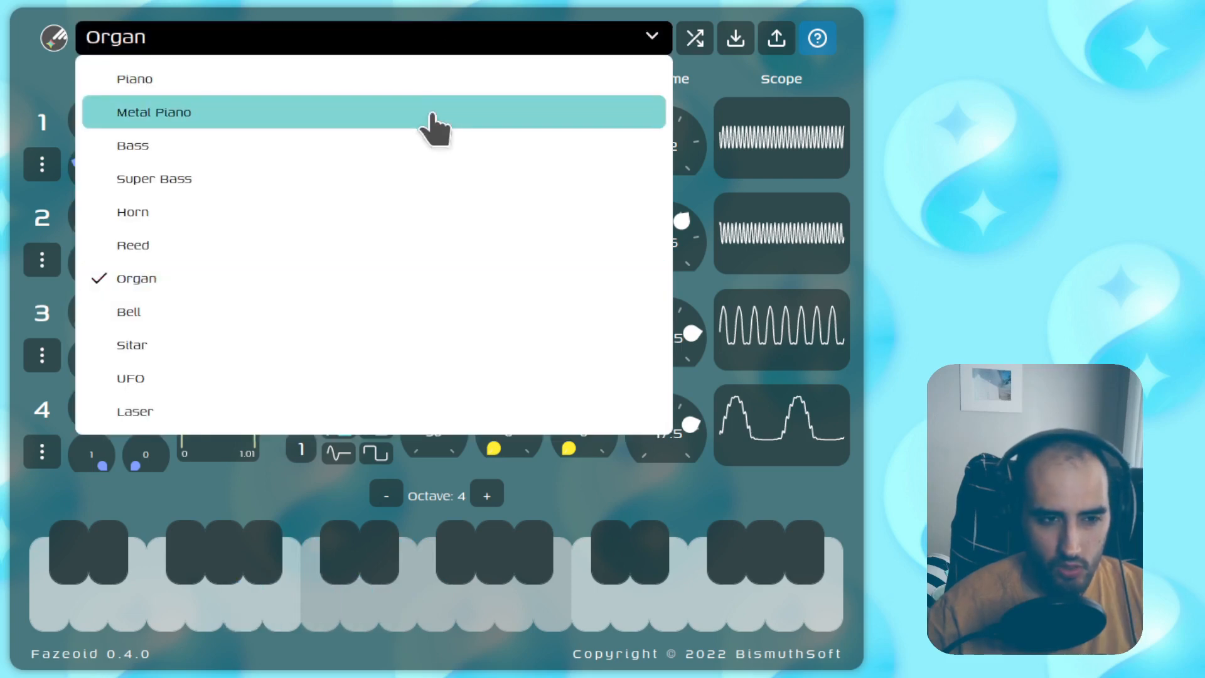
{"action": "left_click", "coordinate": [431, 123]}
{"action": "left_click_drag", "start_coordinate": [691, 562], "coordinate": [573, 552]}
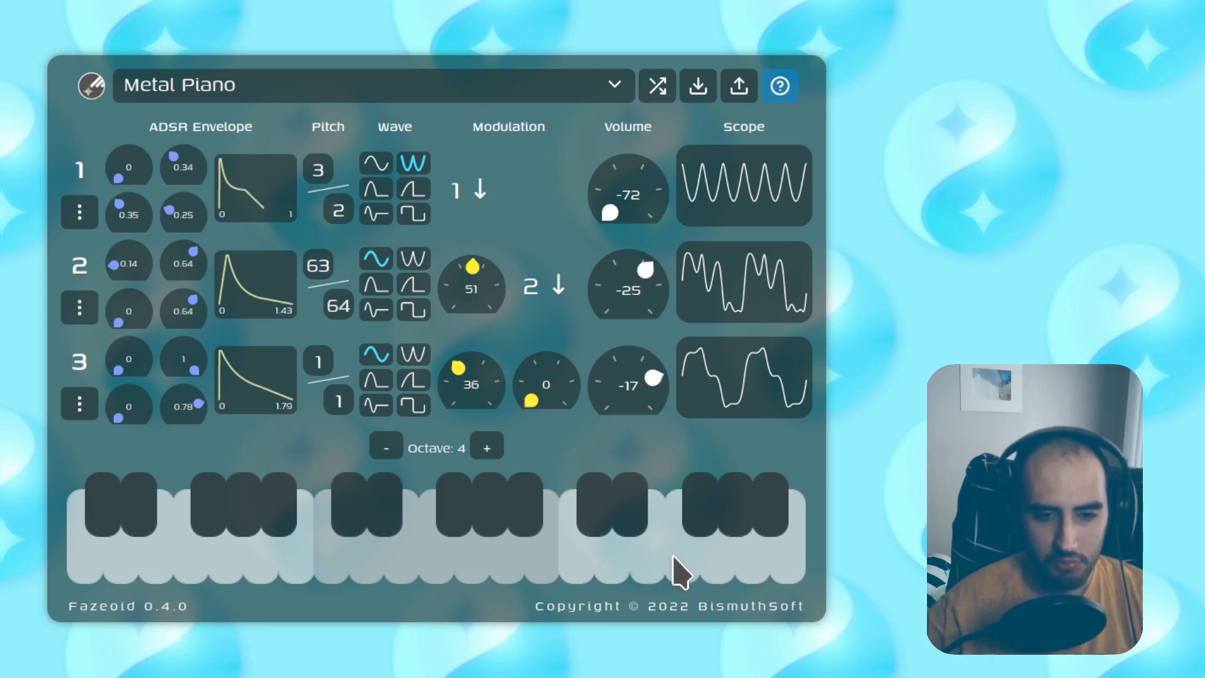
{"action": "left_click_drag", "start_coordinate": [672, 557], "coordinate": [573, 562]}
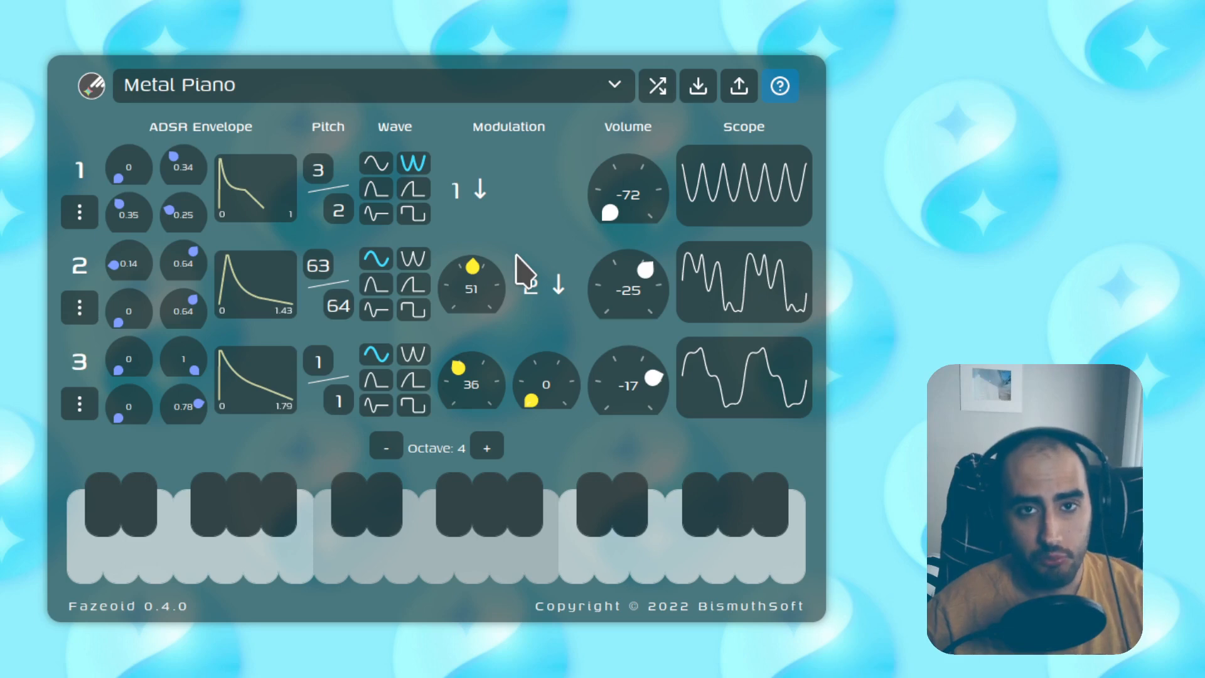
Step: Save the instrument under the name 'My Preset'
{"action": "left_click", "coordinate": [696, 87]}
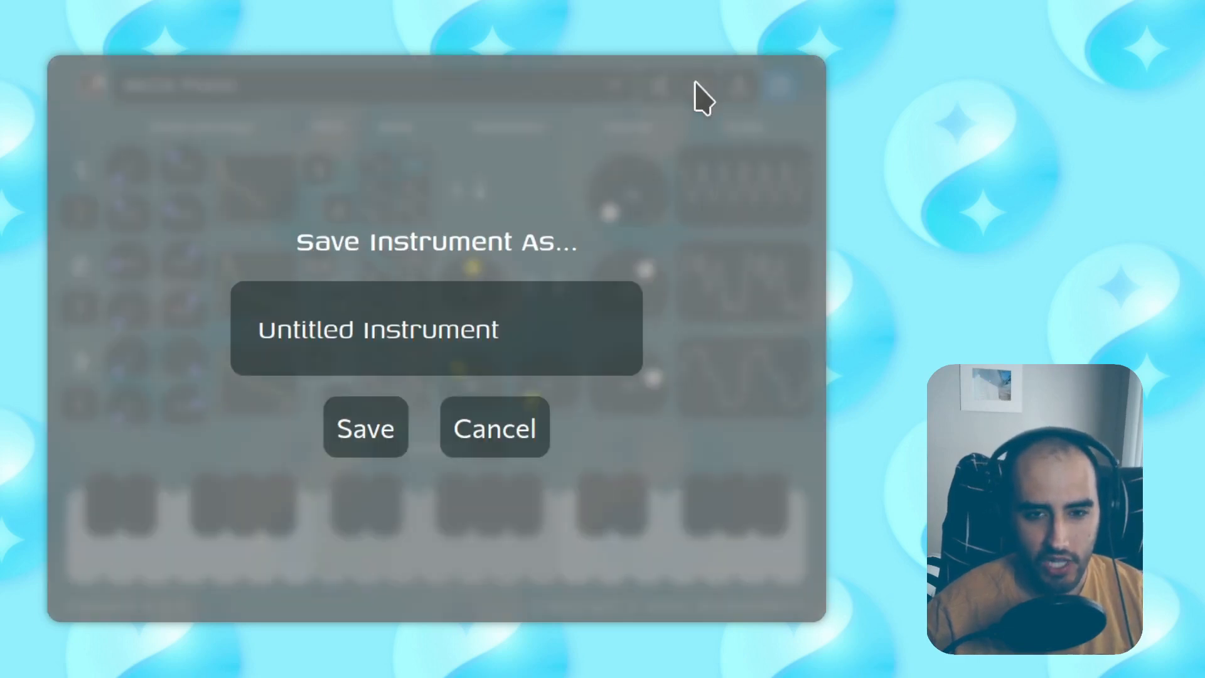
{"action": "left_click", "coordinate": [537, 329]}
{"action": "key", "text": "ctrl+a"}
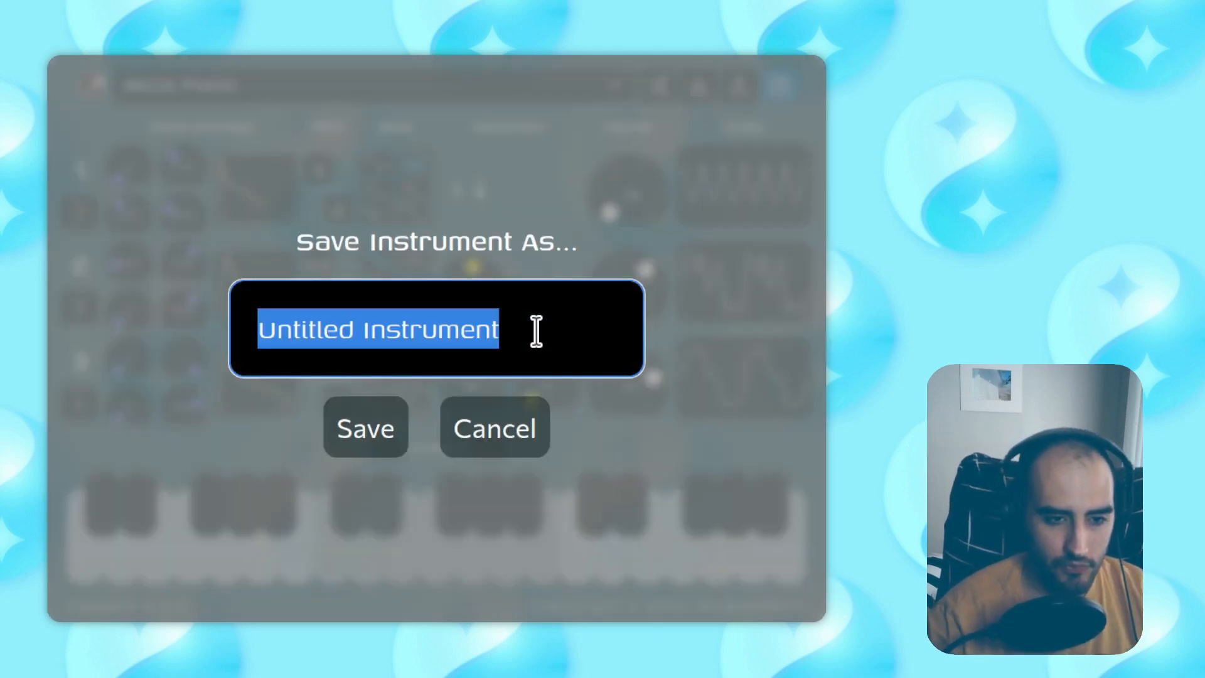
{"action": "type", "text": "My Preset"}
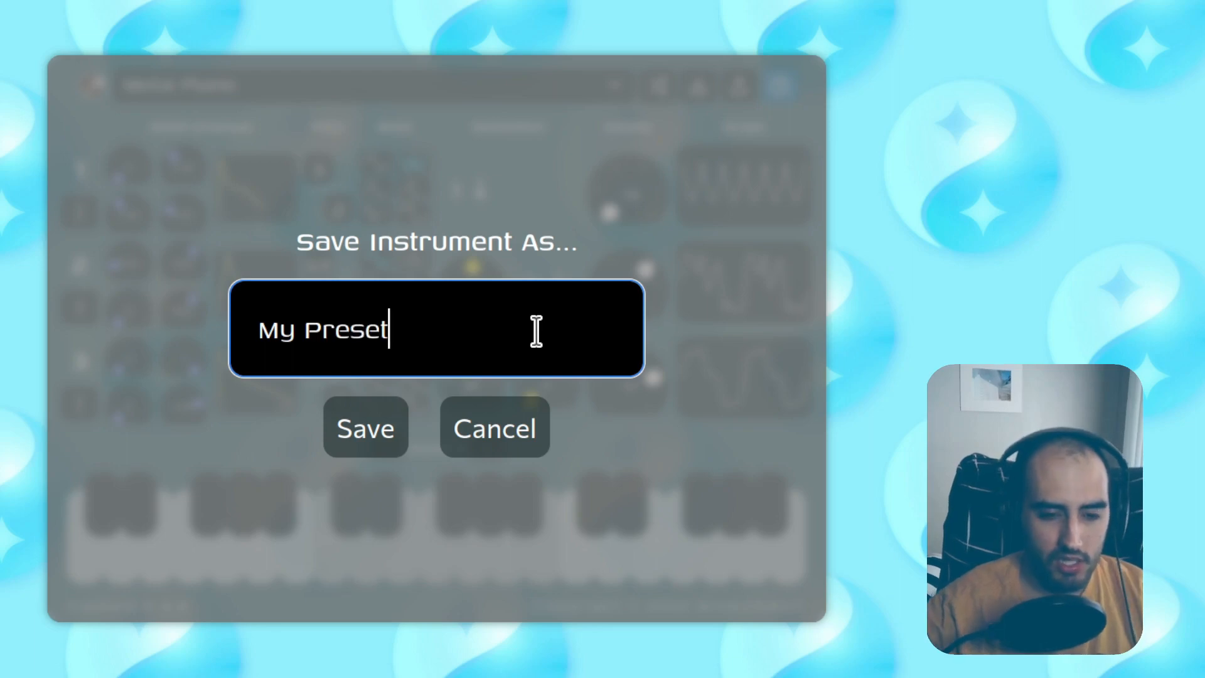
{"action": "left_click", "coordinate": [371, 433]}
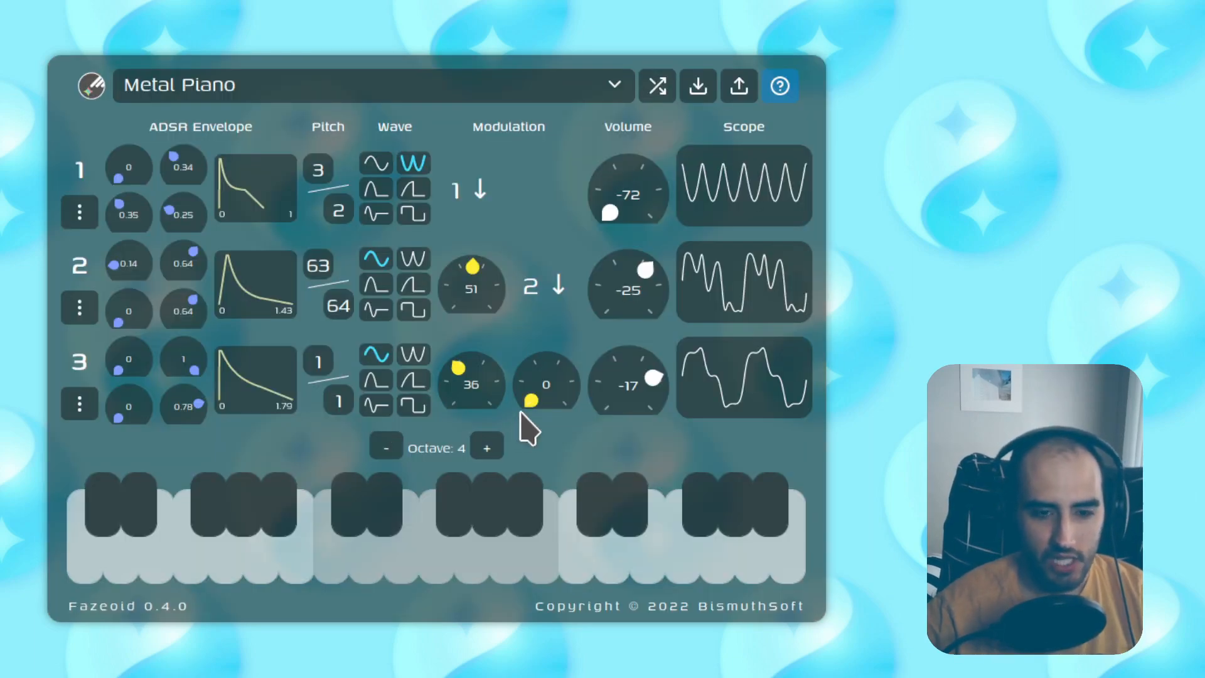